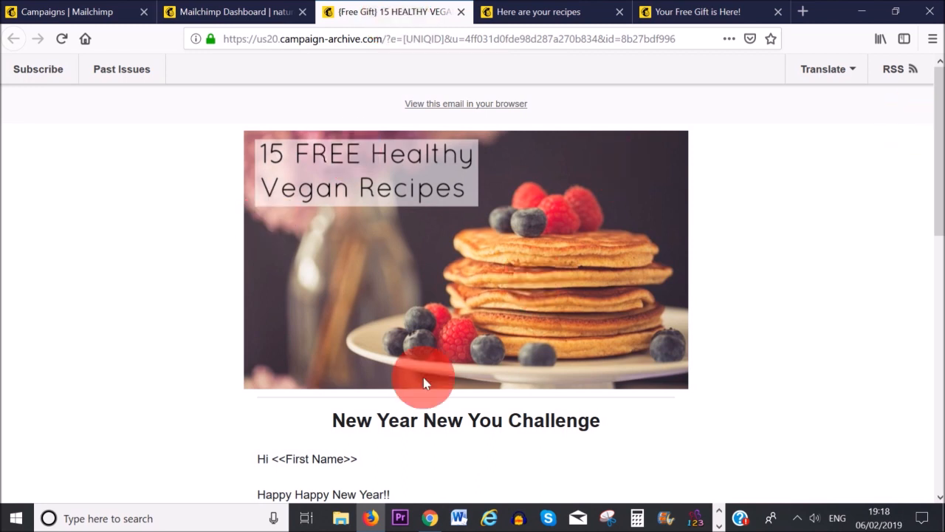
Review the three example campaign emails: the 15 healthy vegan recipes gift, "Here are your recipes" and "Your Free Gift is Here!"
{"action": "left_click_drag", "start_coordinate": [943, 150], "coordinate": [941, 126]}
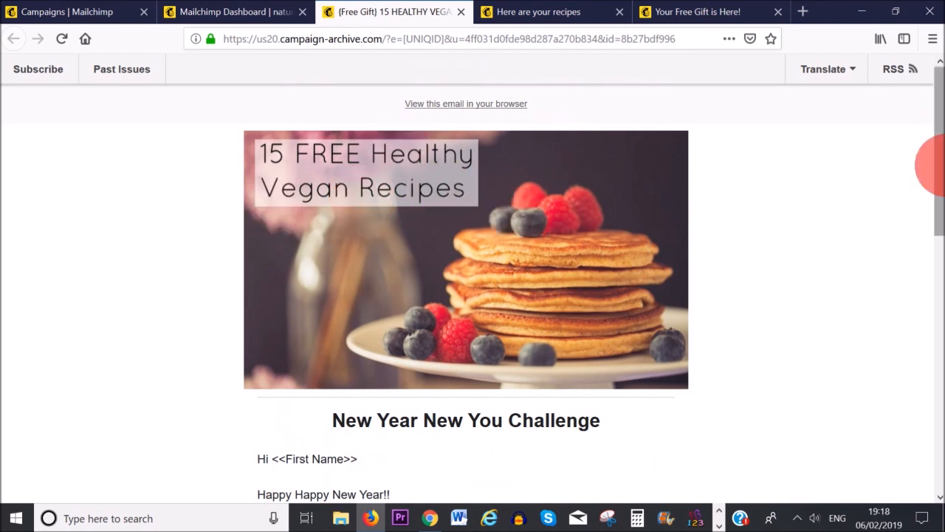
{"action": "left_click_drag", "start_coordinate": [936, 165], "coordinate": [938, 260]}
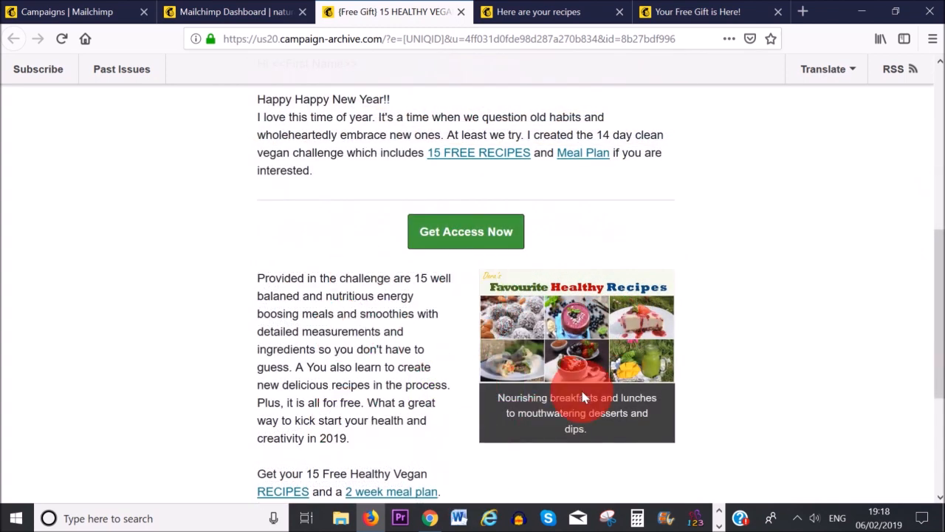
{"action": "left_click_drag", "start_coordinate": [936, 328], "coordinate": [935, 138]}
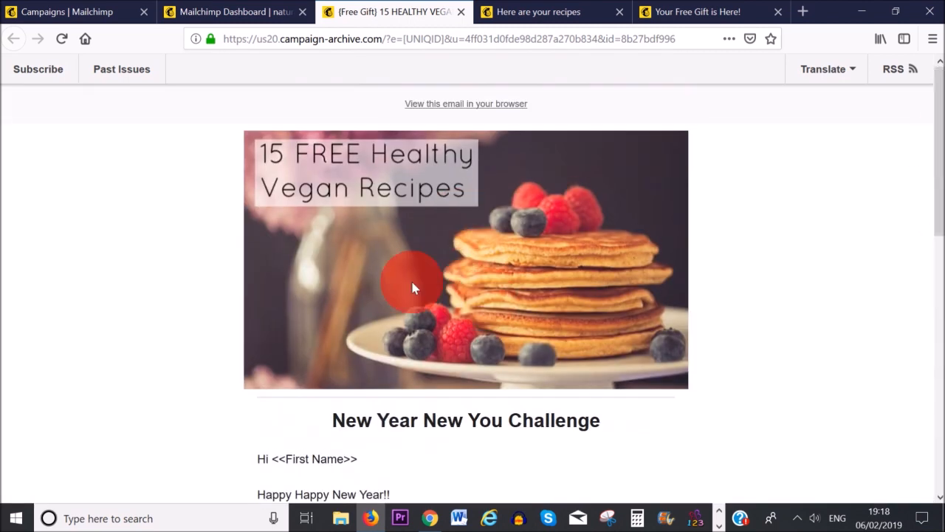
{"action": "left_click", "coordinate": [551, 13]}
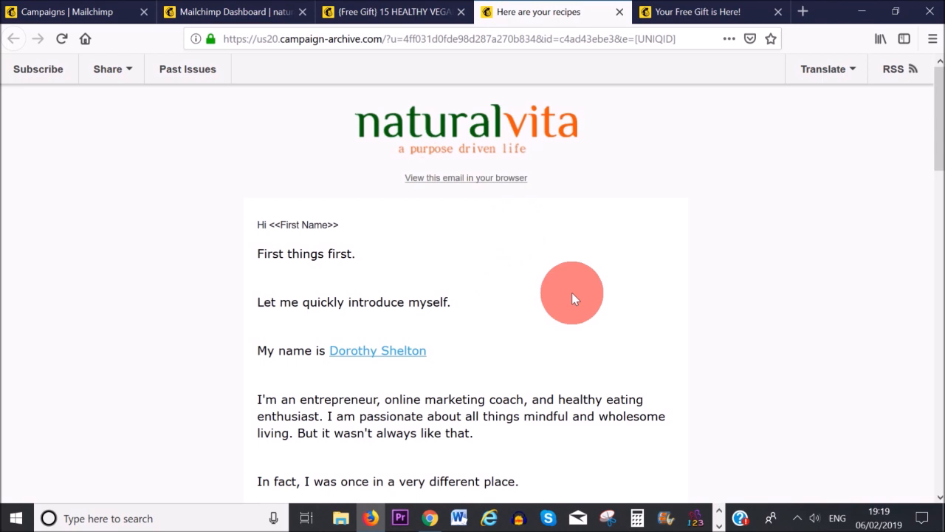
{"action": "left_click", "coordinate": [716, 17]}
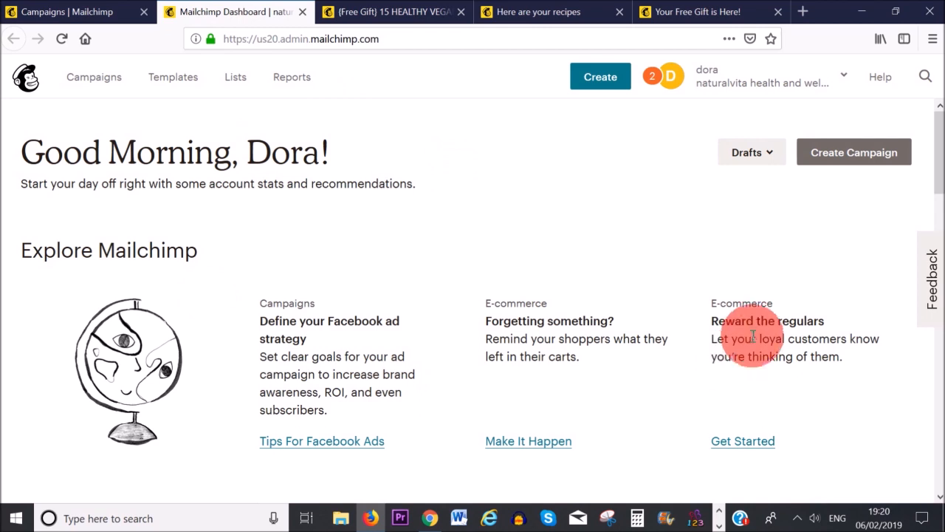
Start creating a new email campaign from the Mailchimp dashboard
{"action": "left_click_drag", "start_coordinate": [941, 164], "coordinate": [484, 234]}
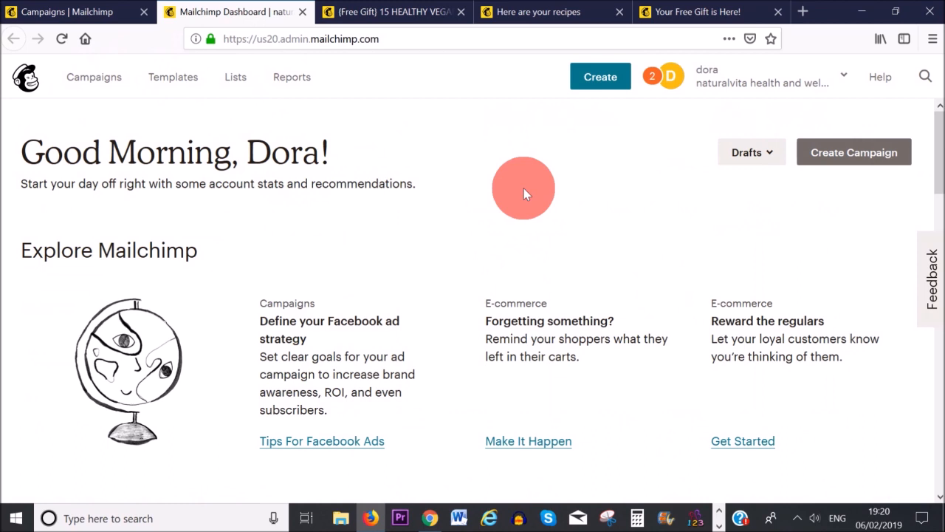
{"action": "left_click", "coordinate": [888, 155]}
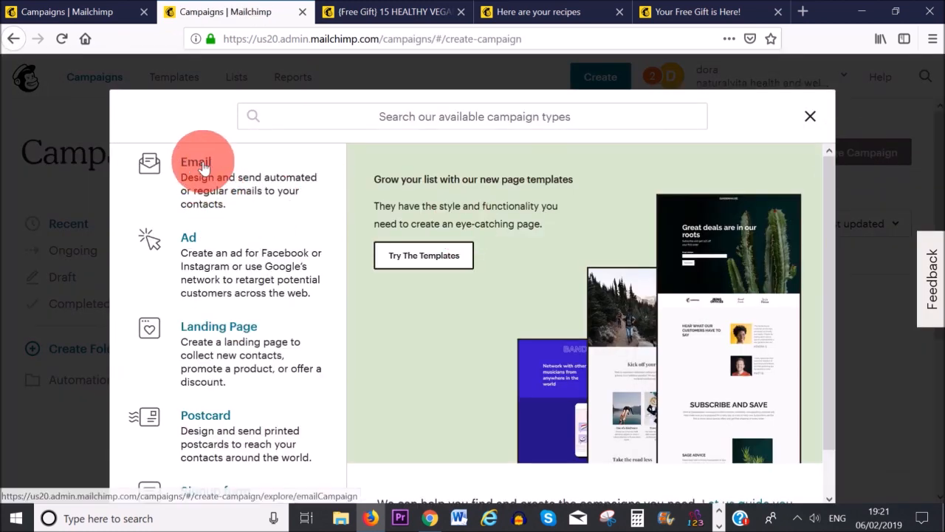
{"action": "left_click", "coordinate": [220, 180]}
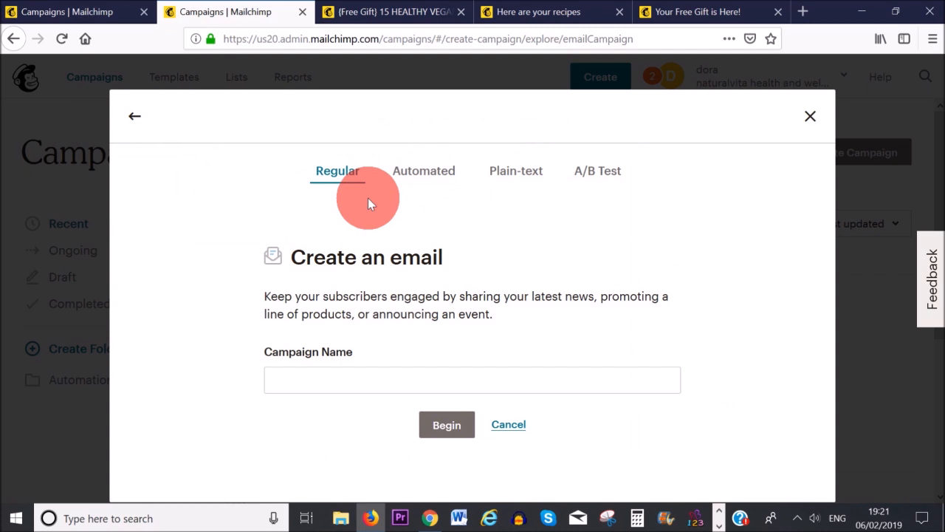
Look at the Automated and Plain-text email types and return to the Regular type
{"action": "left_click", "coordinate": [439, 172]}
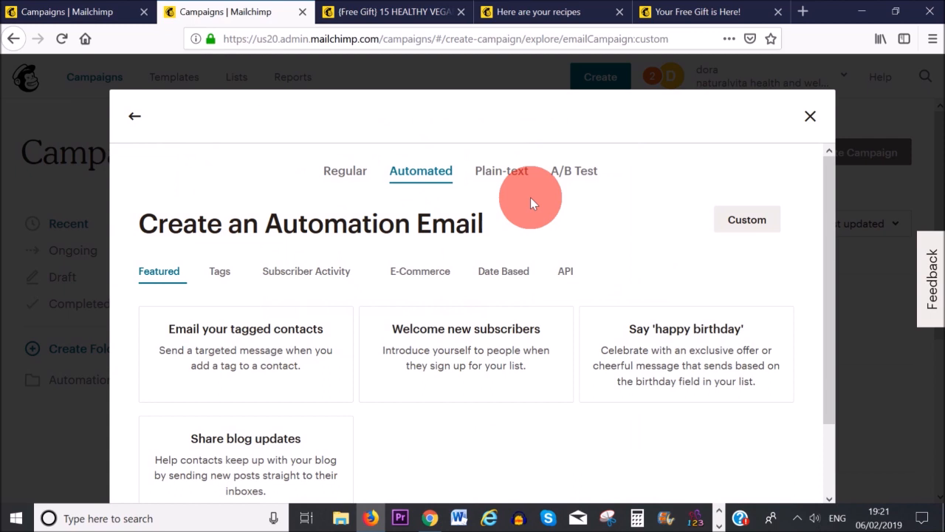
{"action": "left_click", "coordinate": [506, 181]}
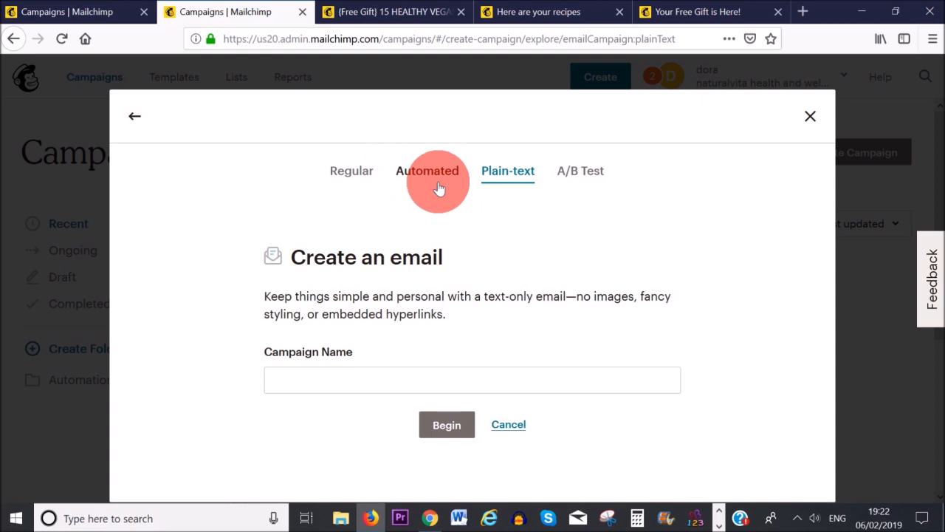
{"action": "left_click", "coordinate": [354, 176]}
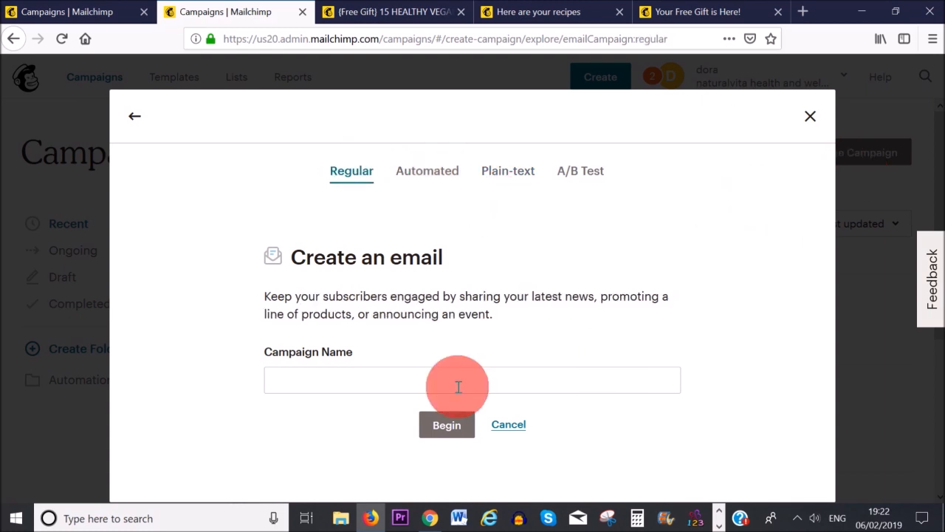
Name the regular campaign "15 HEALTHY RECIPES for 2019" and begin building it
{"action": "left_click", "coordinate": [369, 382]}
{"action": "type", "text": "15 HEALTHY RECIPES for 2019"}
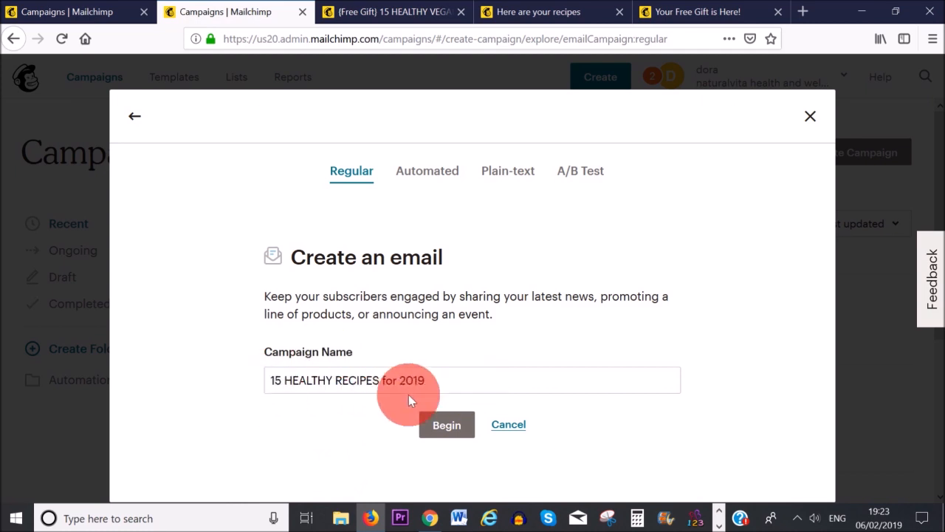
{"action": "left_click", "coordinate": [448, 424]}
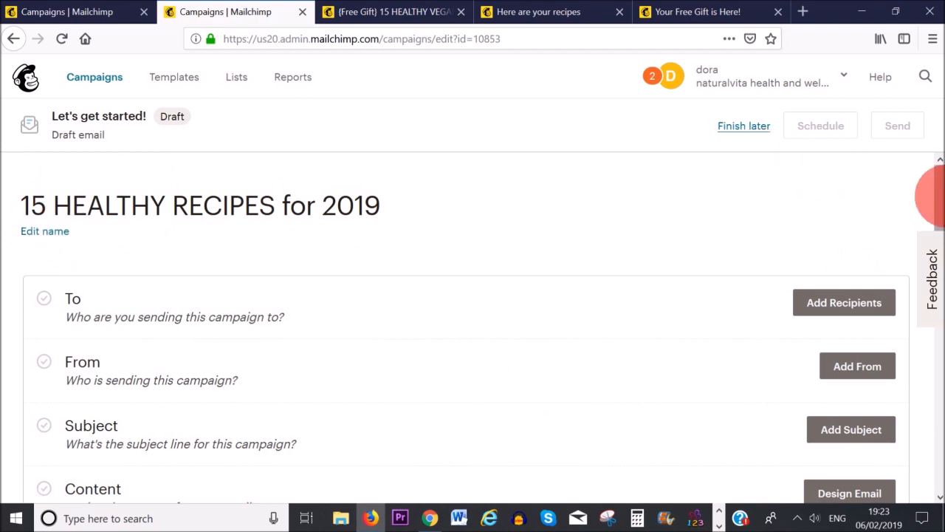
Add recipients to the campaign by choosing the Naturalvita Newsletter list
{"action": "left_click_drag", "start_coordinate": [942, 199], "coordinate": [711, 233]}
{"action": "left_click", "coordinate": [842, 213]}
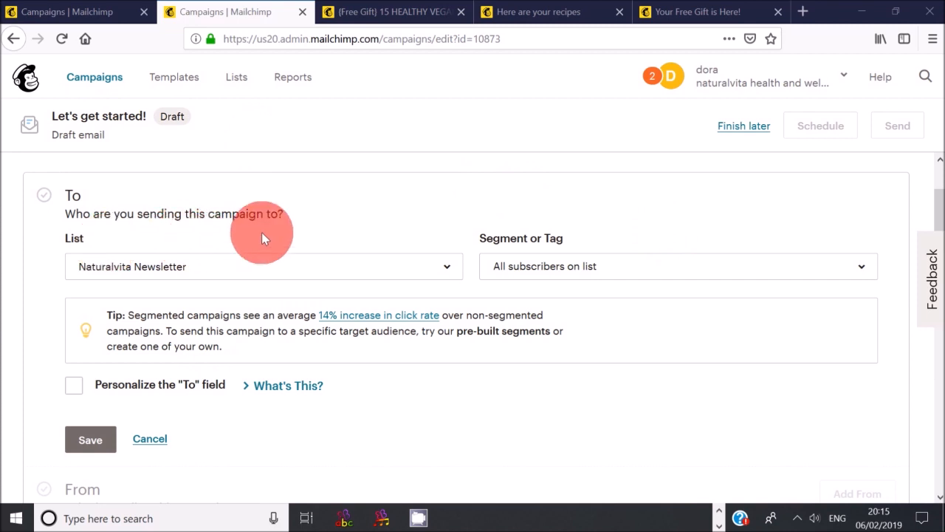
{"action": "left_click", "coordinate": [447, 268]}
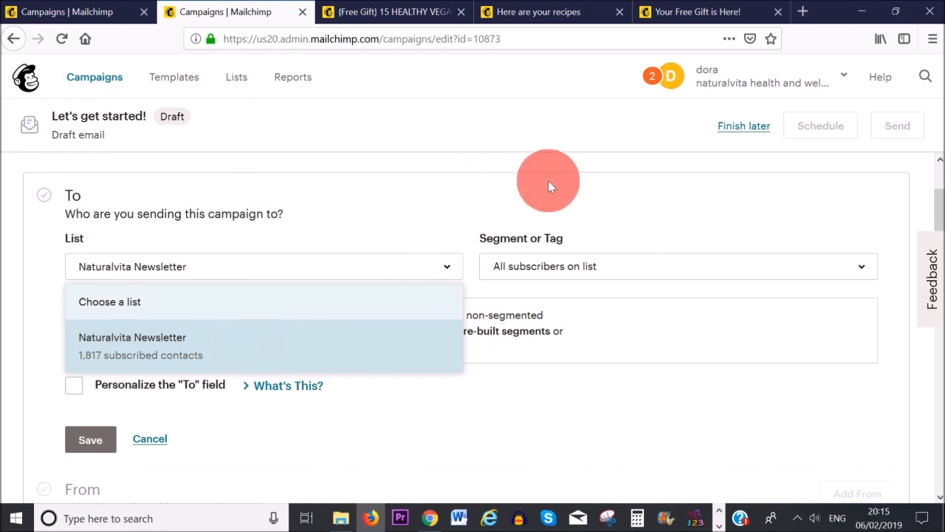
{"action": "left_click", "coordinate": [242, 357]}
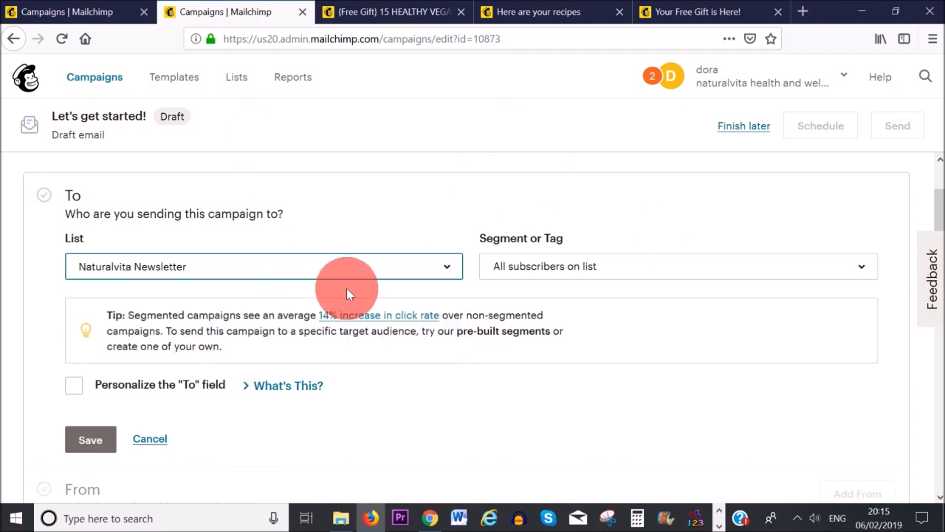
Look through the segment and tag options for the list, keeping all subscribers selected
{"action": "left_click", "coordinate": [627, 272]}
{"action": "left_click_drag", "start_coordinate": [857, 355], "coordinate": [859, 411]}
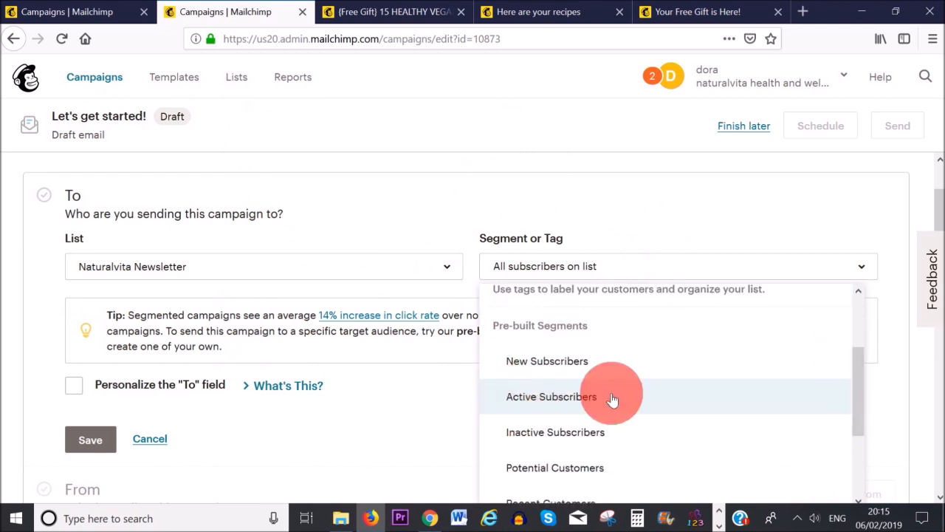
{"action": "left_click_drag", "start_coordinate": [863, 374], "coordinate": [853, 336]}
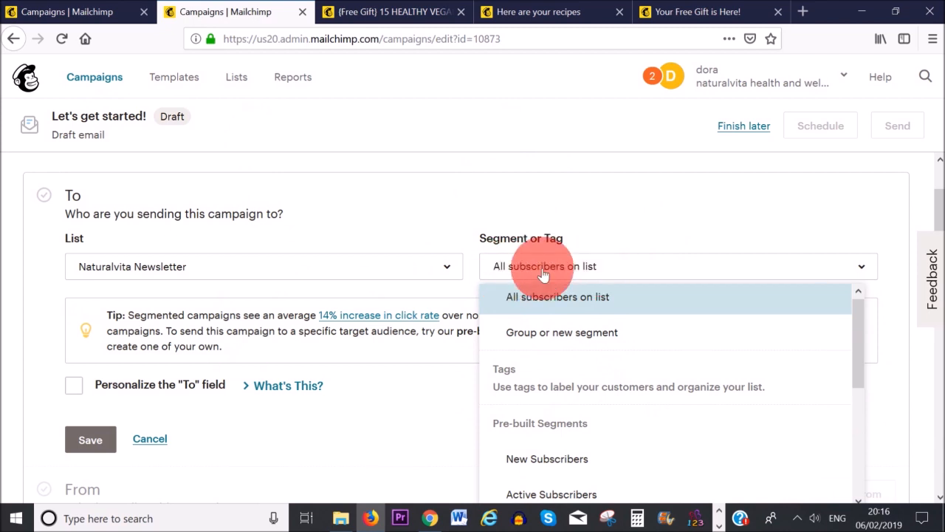
{"action": "left_click", "coordinate": [673, 228]}
Personalize the "To" field with the *|FNAME|* merge tag, view its explanation, and save the recipients
{"action": "scroll", "coordinate": [674, 229], "scroll_direction": "down", "scroll_amount": 1}
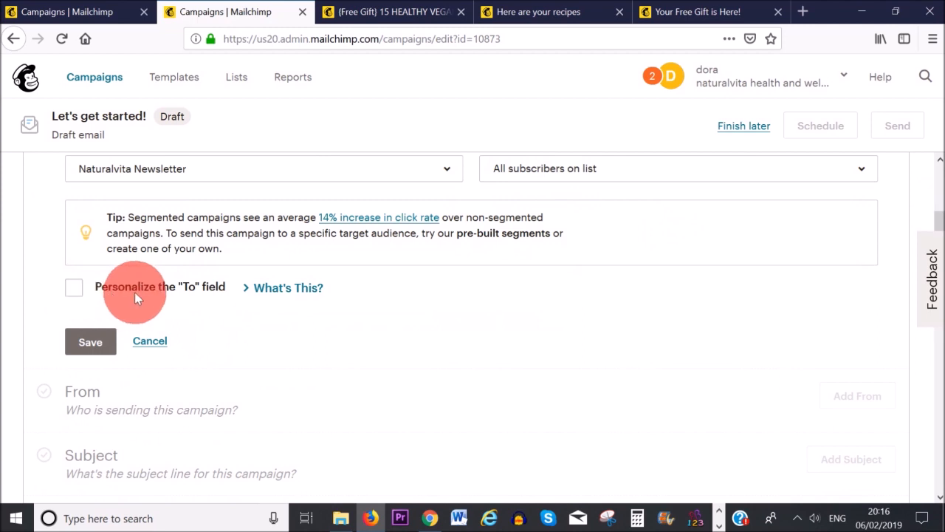
{"action": "left_click", "coordinate": [73, 295]}
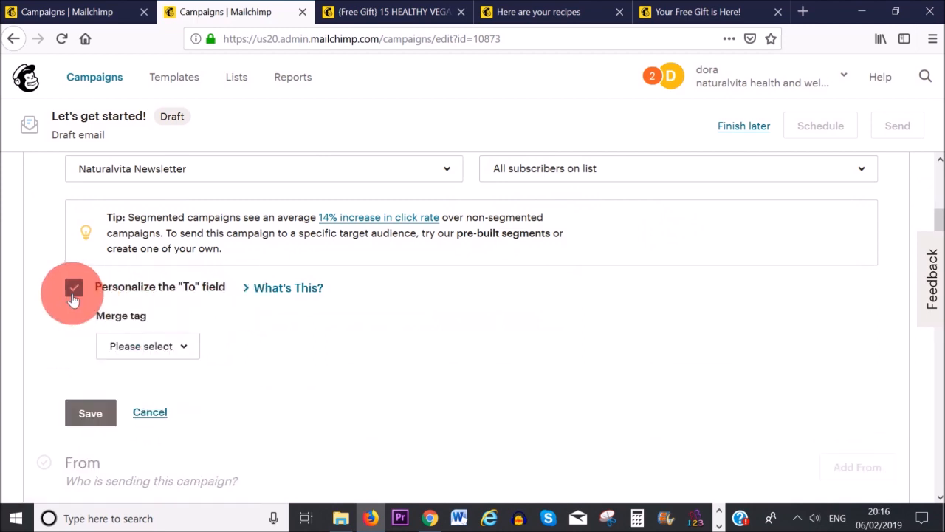
{"action": "left_click", "coordinate": [181, 347]}
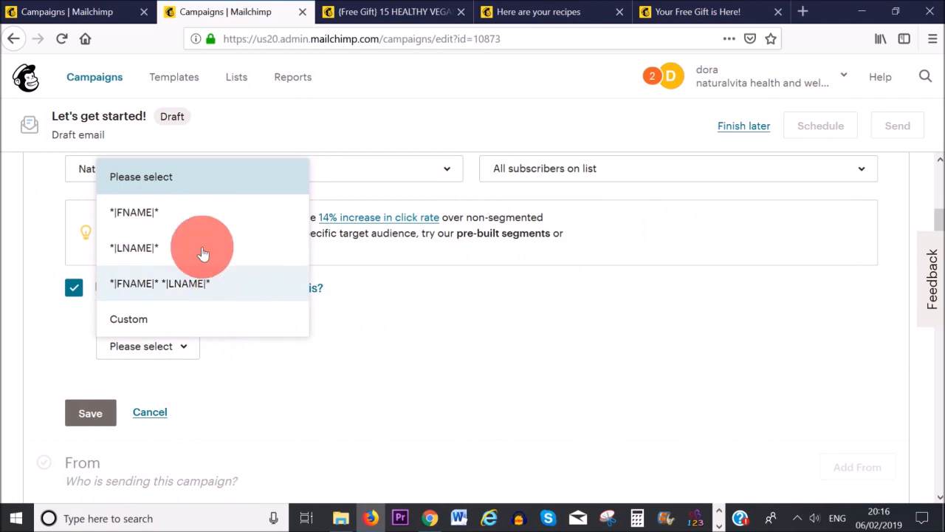
{"action": "left_click", "coordinate": [183, 215]}
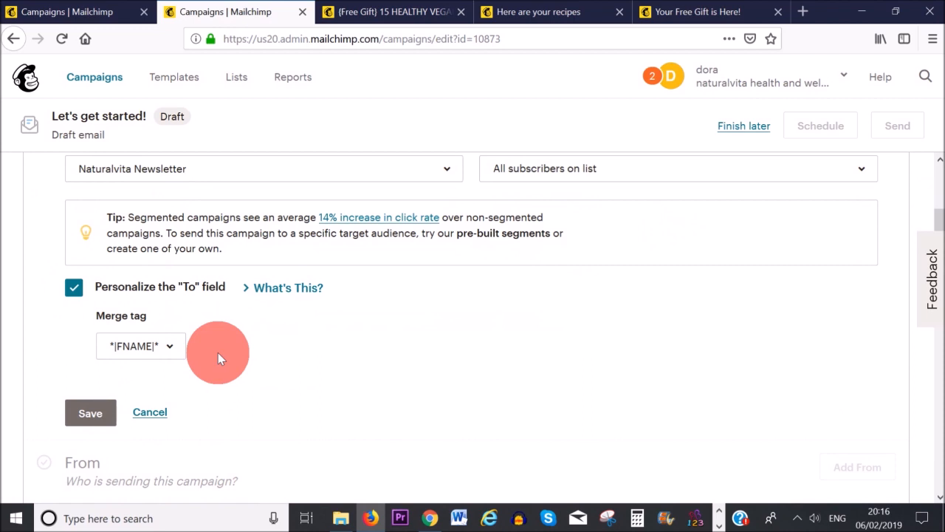
{"action": "left_click", "coordinate": [288, 287]}
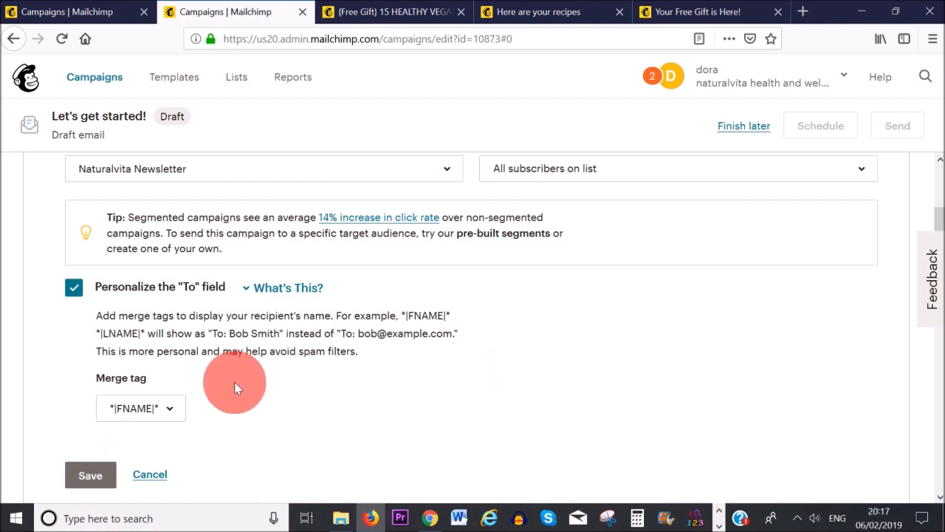
{"action": "scroll", "coordinate": [918, 306], "scroll_direction": "down", "scroll_amount": 3}
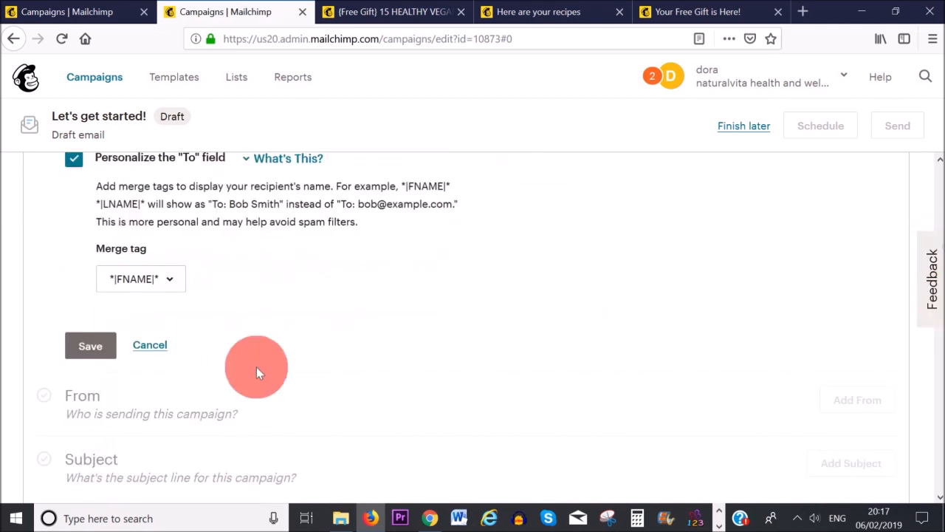
{"action": "left_click", "coordinate": [104, 352]}
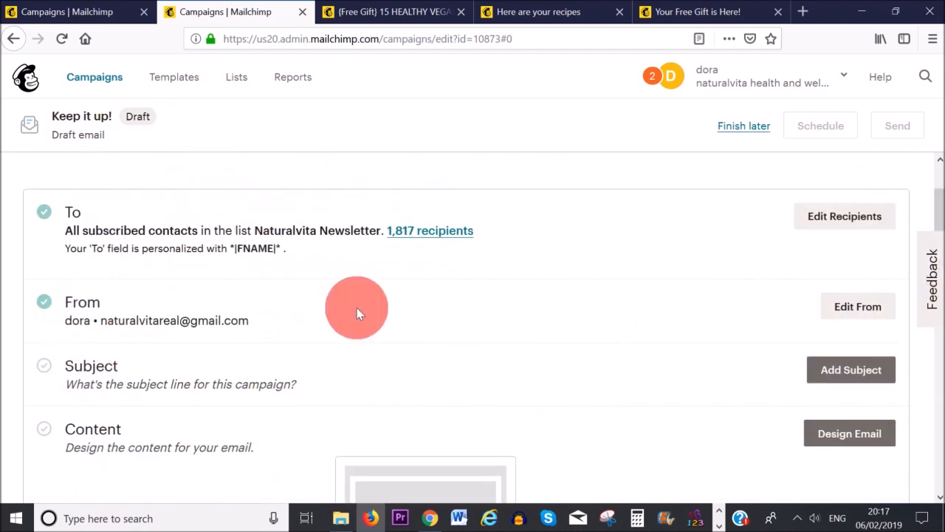
Set the campaign's sender name to "Naturavita" and save the From details
{"action": "left_click", "coordinate": [861, 310]}
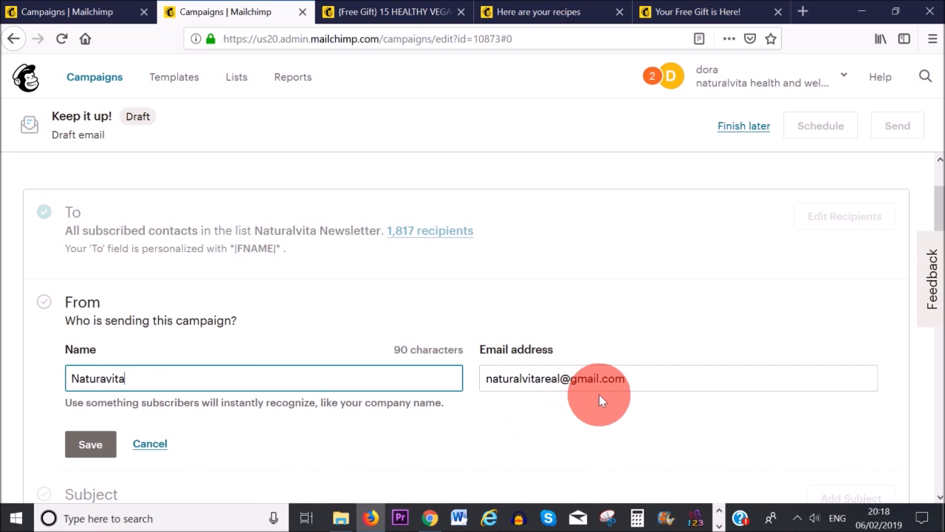
{"action": "scroll", "coordinate": [211, 328], "scroll_direction": "down", "scroll_amount": 2}
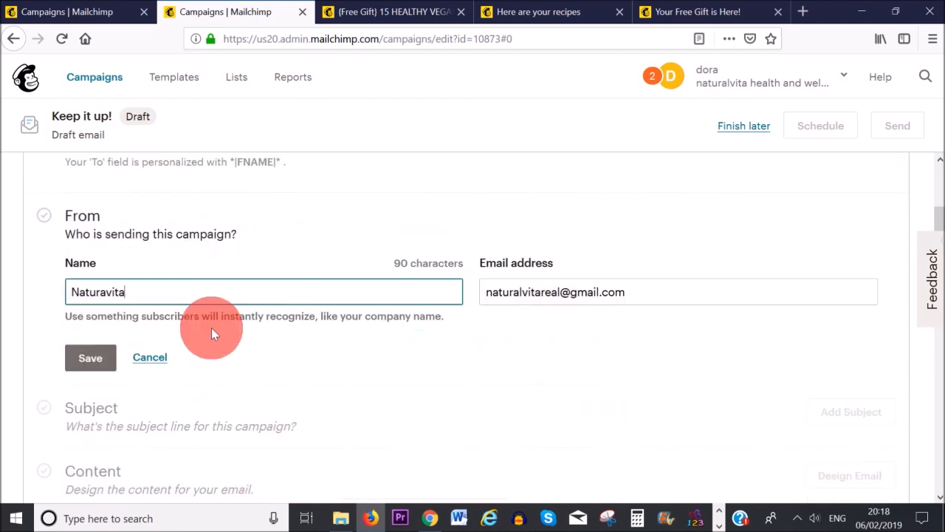
{"action": "left_click", "coordinate": [84, 359]}
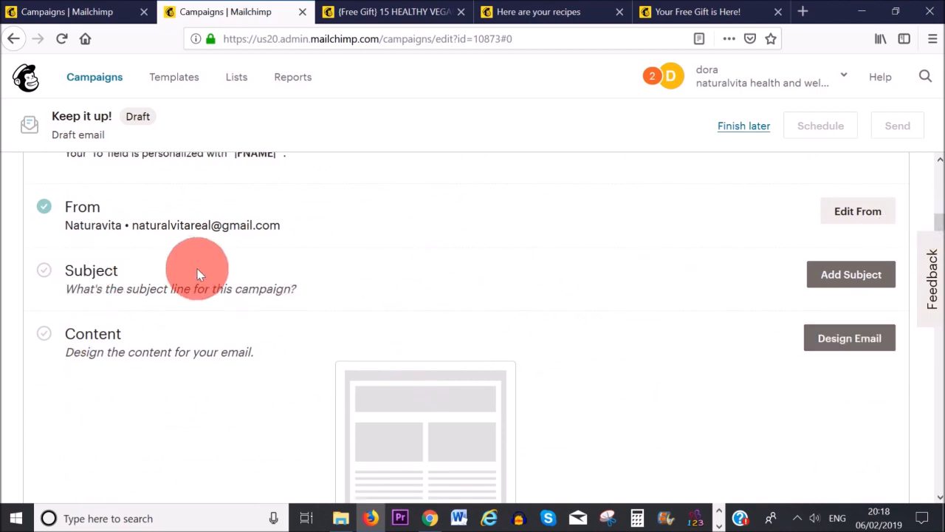
Save the subject "{Free Gift} 15 HEALTHY VEGAN RECIPES for 2019 + printable meal plan" with preview text about recipes, a meal plan and a discount code
{"action": "left_click", "coordinate": [855, 276]}
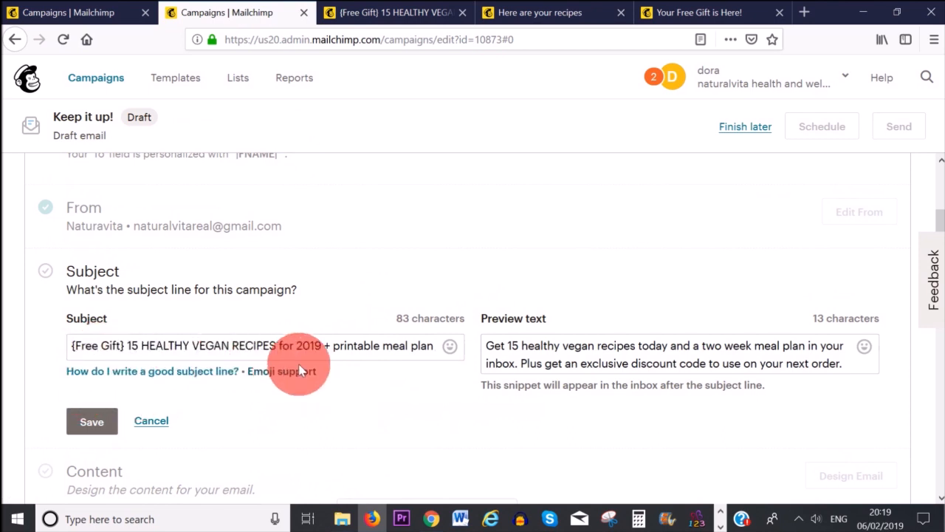
{"action": "mouse_move", "coordinate": [301, 370]}
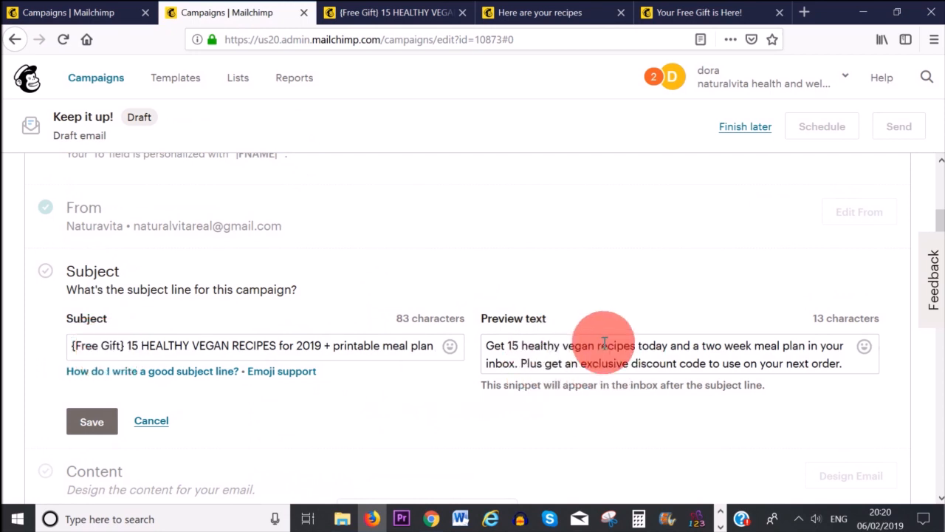
{"action": "left_click", "coordinate": [431, 519]}
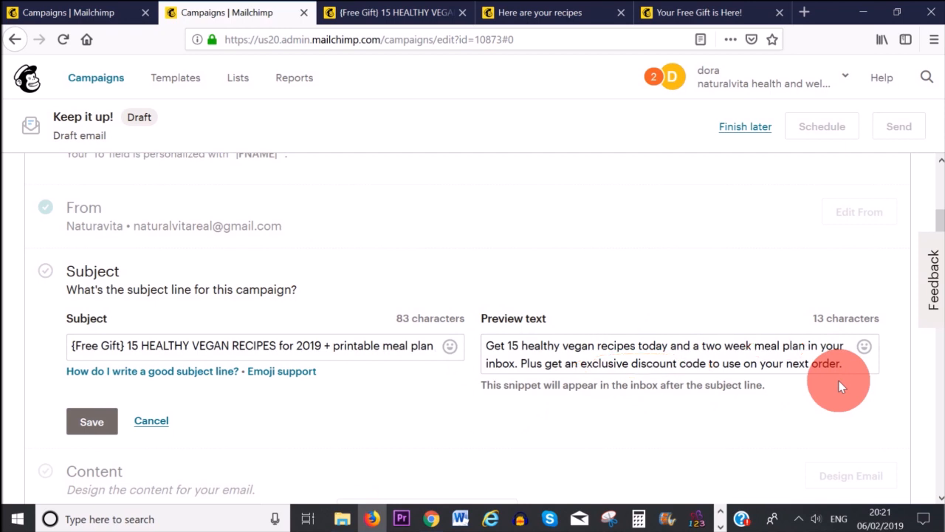
{"action": "scroll", "coordinate": [654, 384], "scroll_direction": "down", "scroll_amount": 1}
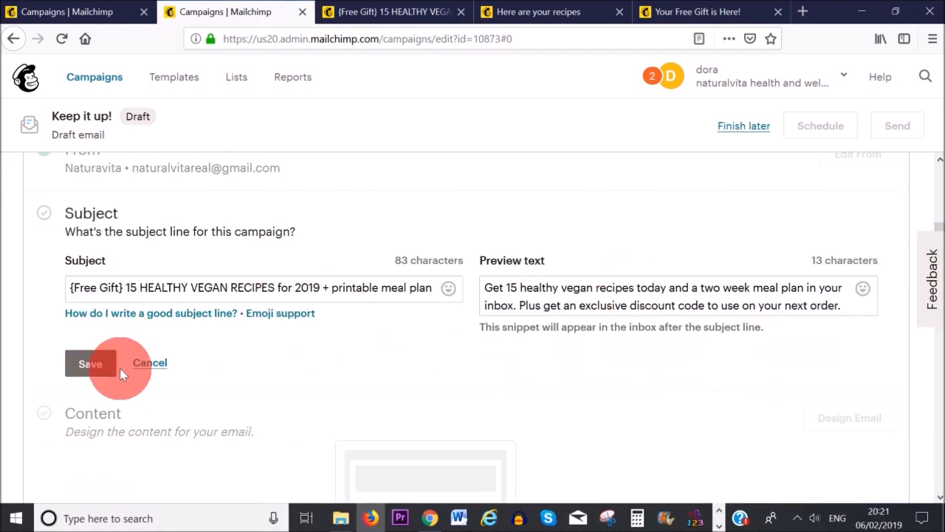
{"action": "left_click", "coordinate": [91, 367]}
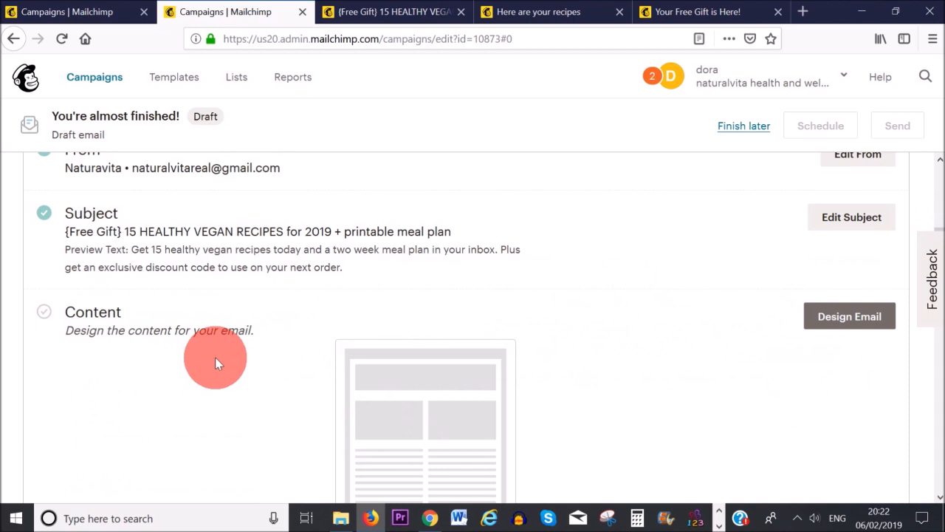
Start designing the email's content and look through the themed templates
{"action": "left_click", "coordinate": [853, 325]}
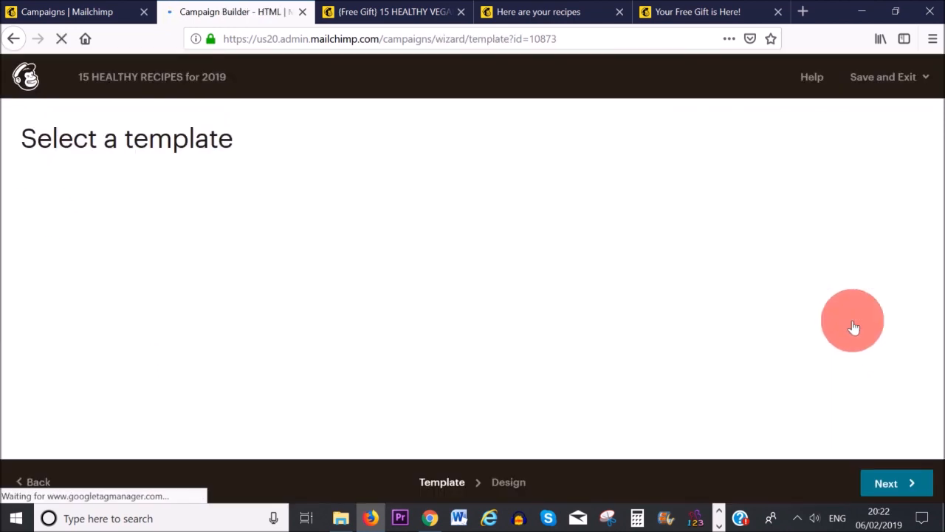
{"action": "mouse_move", "coordinate": [935, 169]}
{"action": "left_mouse_down"}
{"action": "mouse_move", "coordinate": [935, 363]}
{"action": "mouse_move", "coordinate": [936, 155]}
{"action": "left_mouse_up"}
{"action": "left_click", "coordinate": [116, 159]}
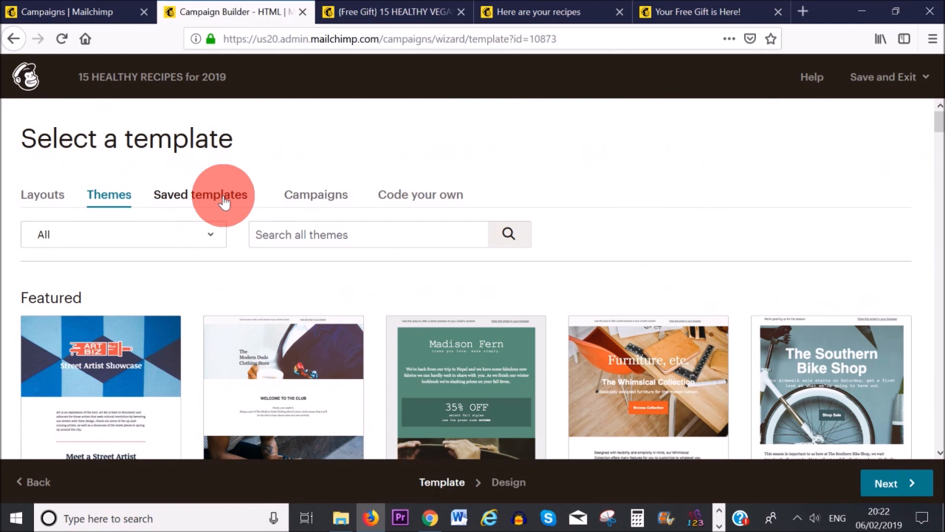
Browse the featured and basic layouts and choose the 1:2 Column - Full Width layout as the email template
{"action": "left_click", "coordinate": [39, 194]}
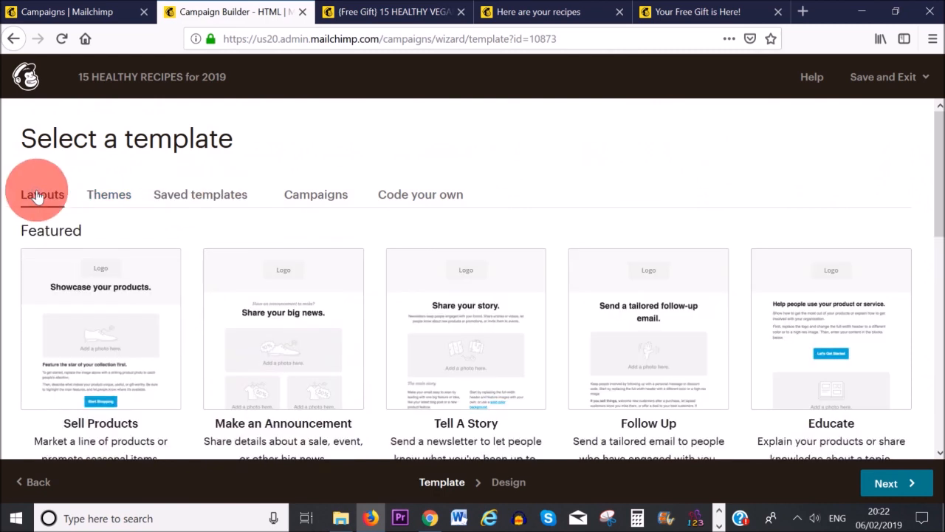
{"action": "left_click_drag", "start_coordinate": [929, 211], "coordinate": [930, 337]}
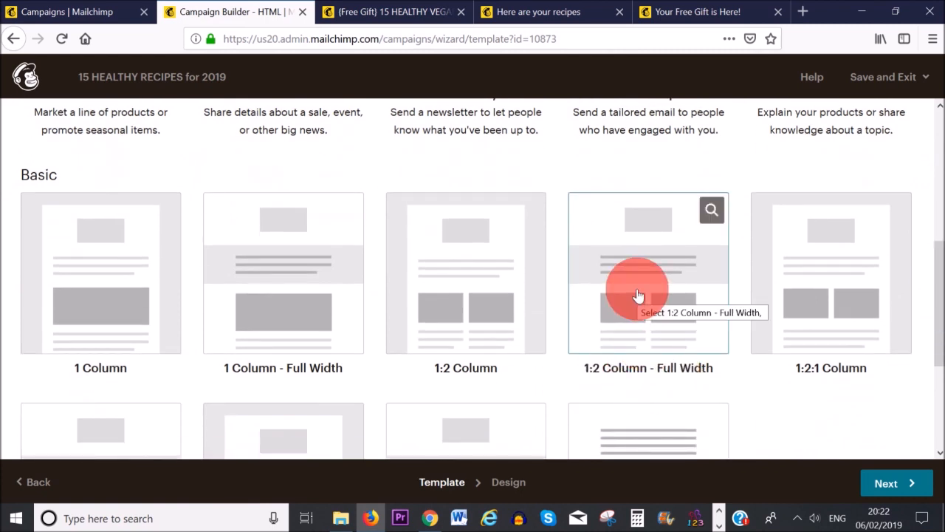
{"action": "left_click_drag", "start_coordinate": [931, 251], "coordinate": [933, 213]}
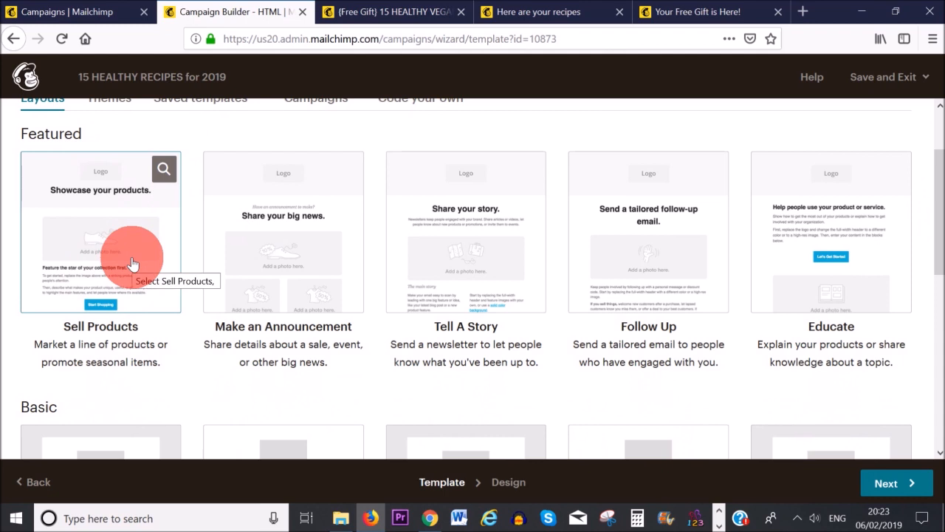
{"action": "left_click_drag", "start_coordinate": [930, 249], "coordinate": [932, 334]}
{"action": "left_click", "coordinate": [668, 366]}
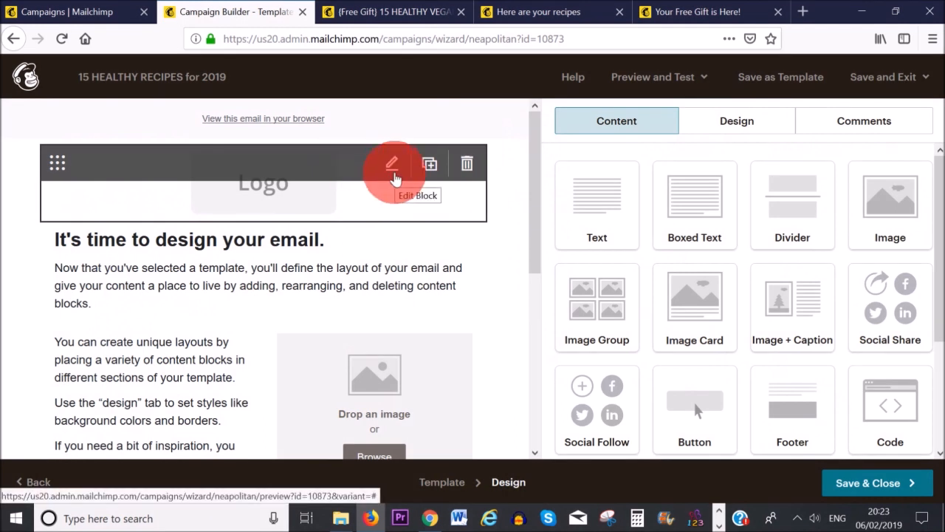
Replace the logo placeholder with the image "15 healthy vegan recipes 2" uploaded from the mailchimp pictures folder
{"action": "left_click", "coordinate": [395, 176]}
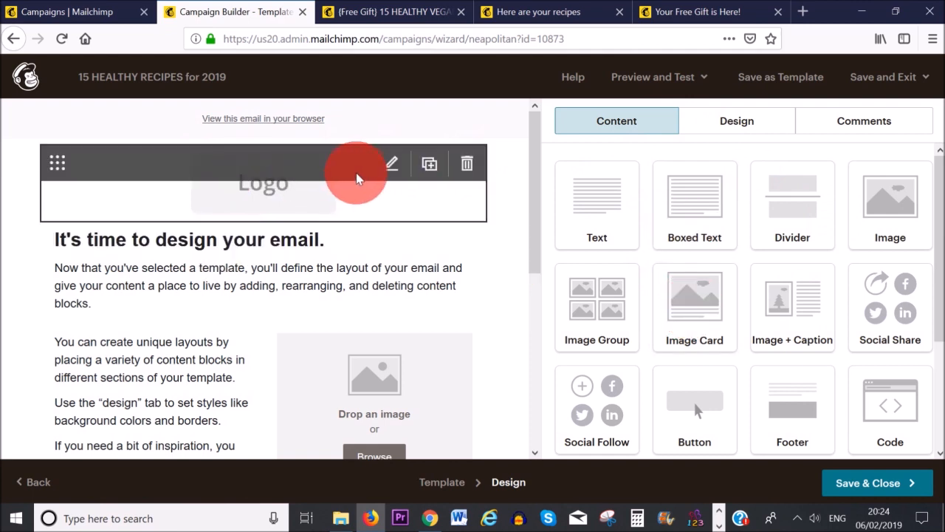
{"action": "left_click", "coordinate": [393, 165]}
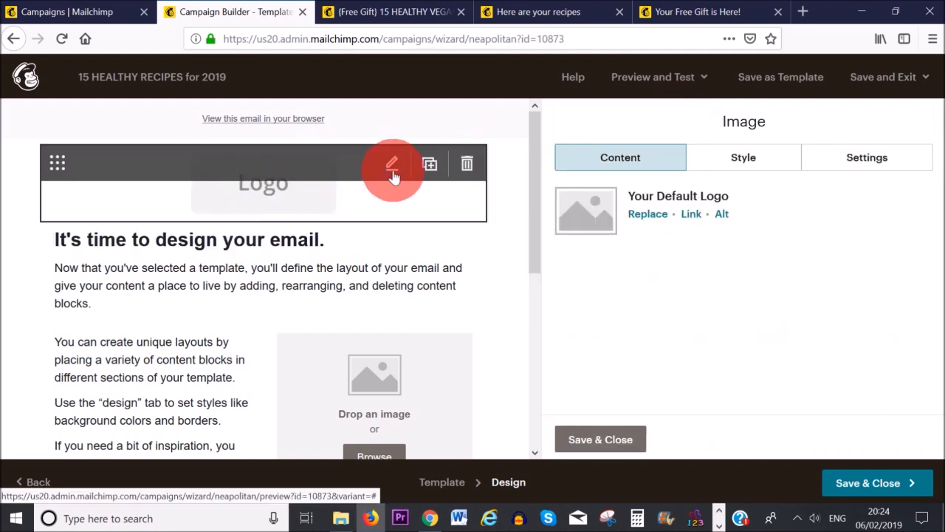
{"action": "left_click", "coordinate": [652, 220]}
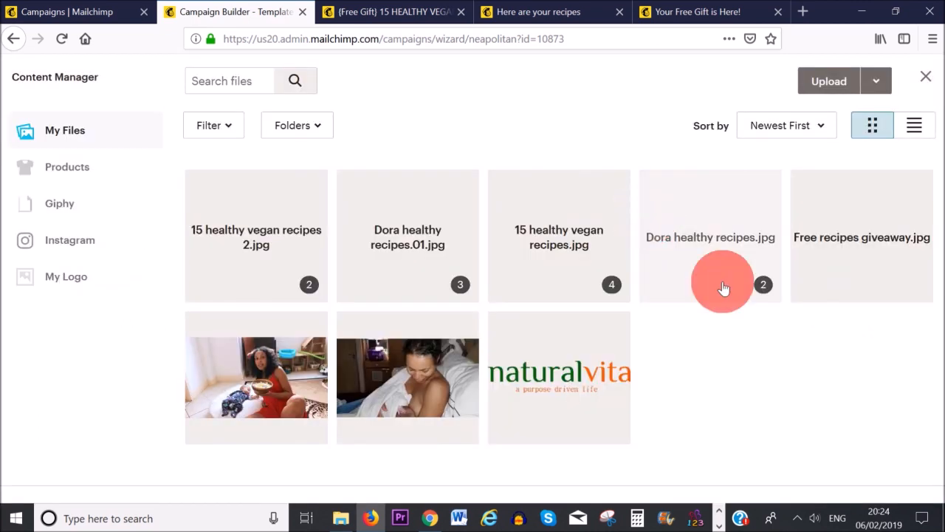
{"action": "left_click", "coordinate": [822, 82]}
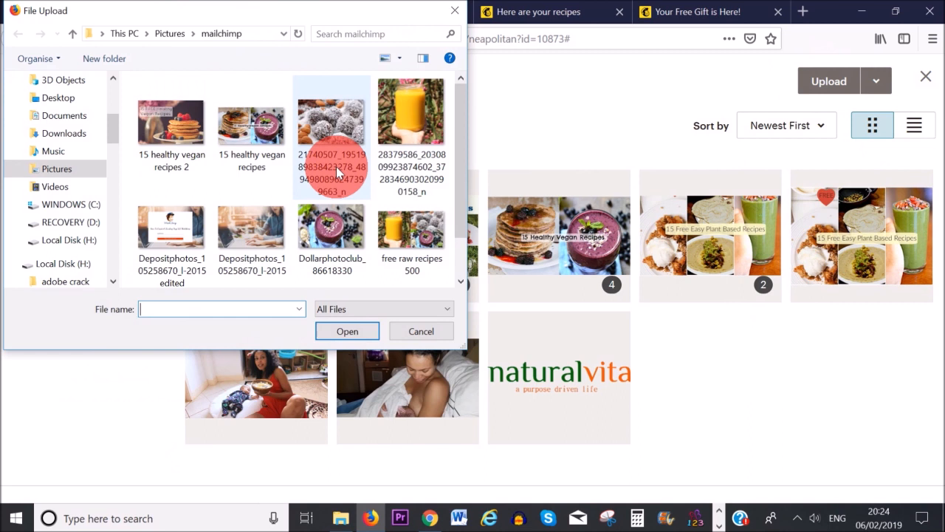
{"action": "left_click", "coordinate": [165, 126]}
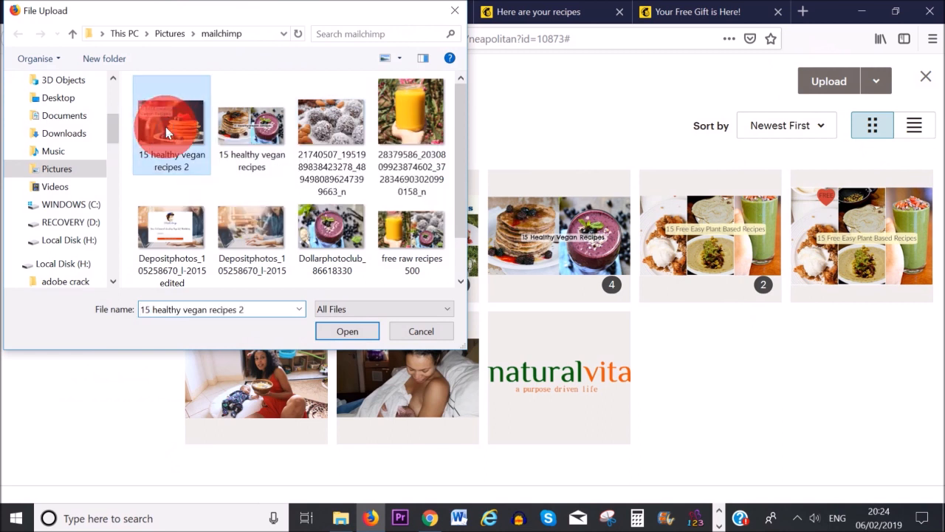
{"action": "left_click", "coordinate": [347, 331]}
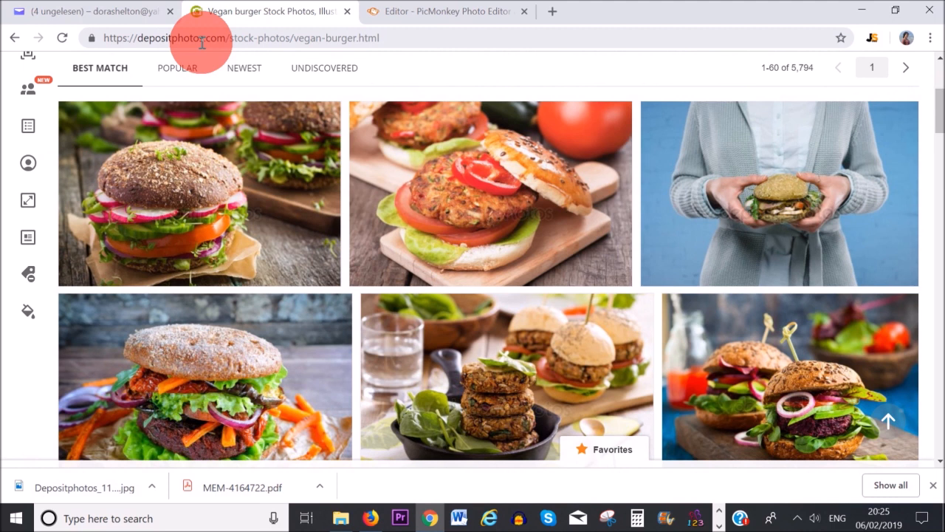
Look through the vegan burger stock photos on Depositphotos and view the text tool for the pancake image in the PicMonkey editor
{"action": "left_click_drag", "start_coordinate": [942, 122], "coordinate": [943, 97]}
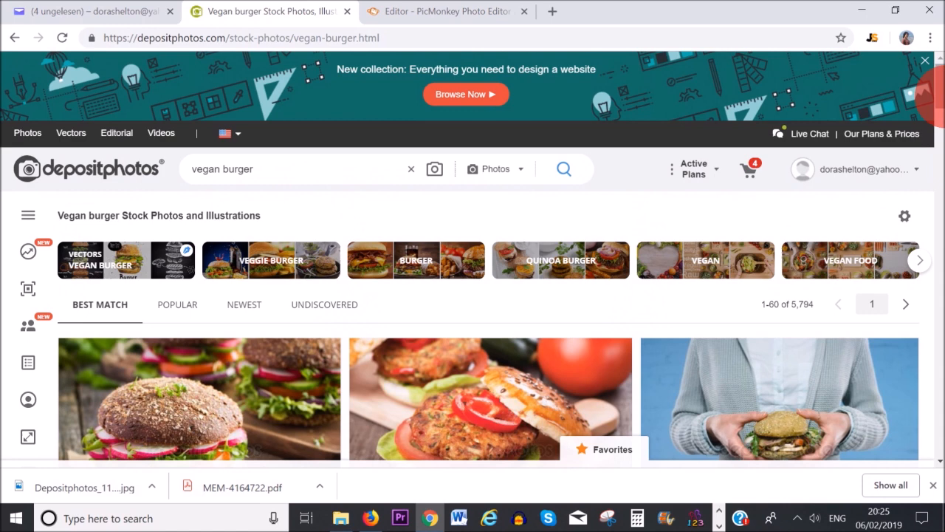
{"action": "left_click_drag", "start_coordinate": [938, 95], "coordinate": [940, 198]}
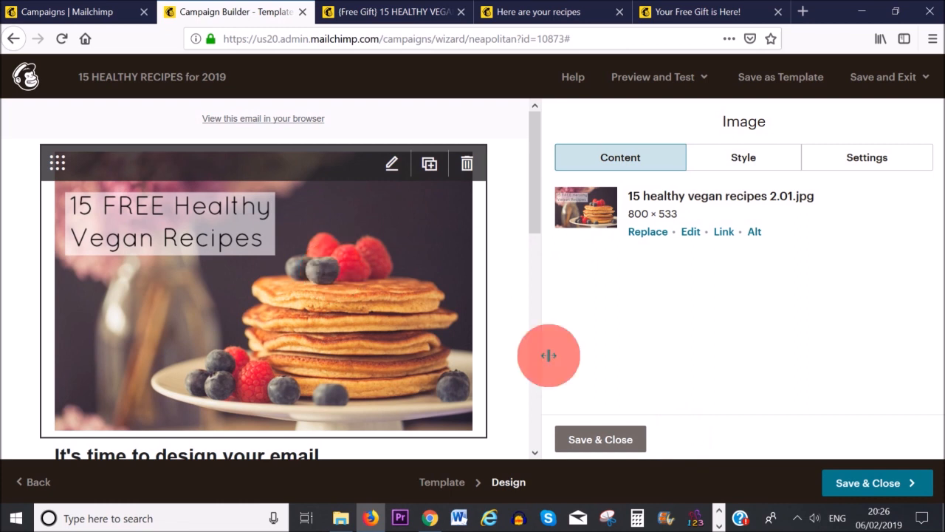
{"action": "left_click", "coordinate": [429, 517]}
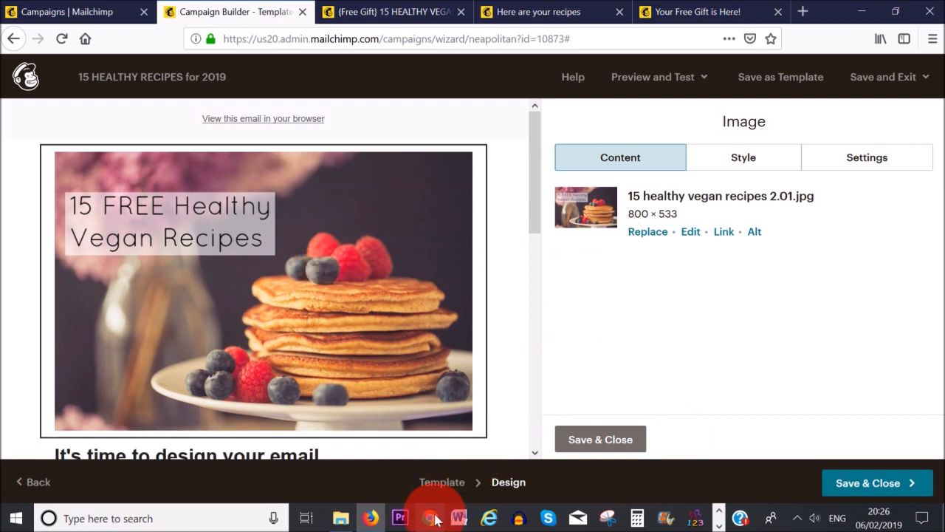
{"action": "left_click", "coordinate": [442, 11]}
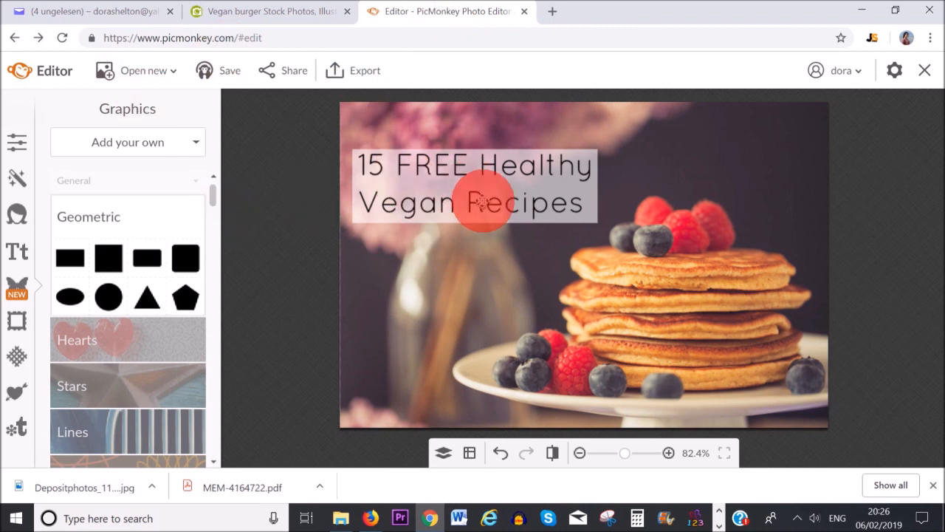
{"action": "left_click", "coordinate": [16, 252]}
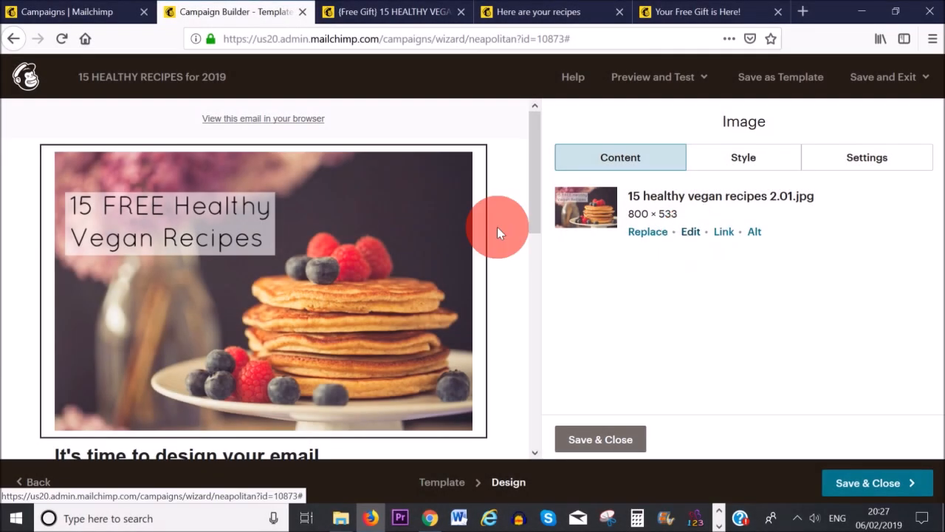
Unlock the header image's dimensions, crop off its upper strip to about 798 × 468 px, and save the image block
{"action": "left_click", "coordinate": [690, 235]}
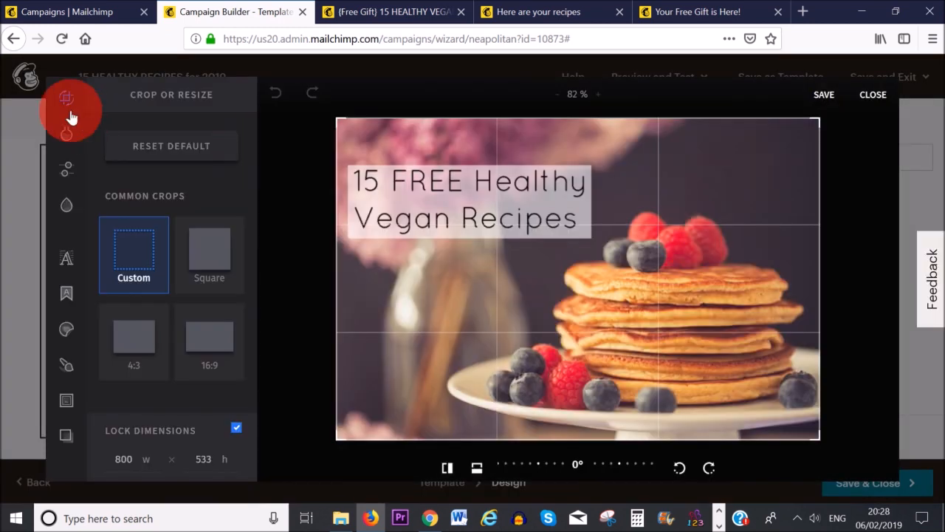
{"action": "mouse_move", "coordinate": [74, 109]}
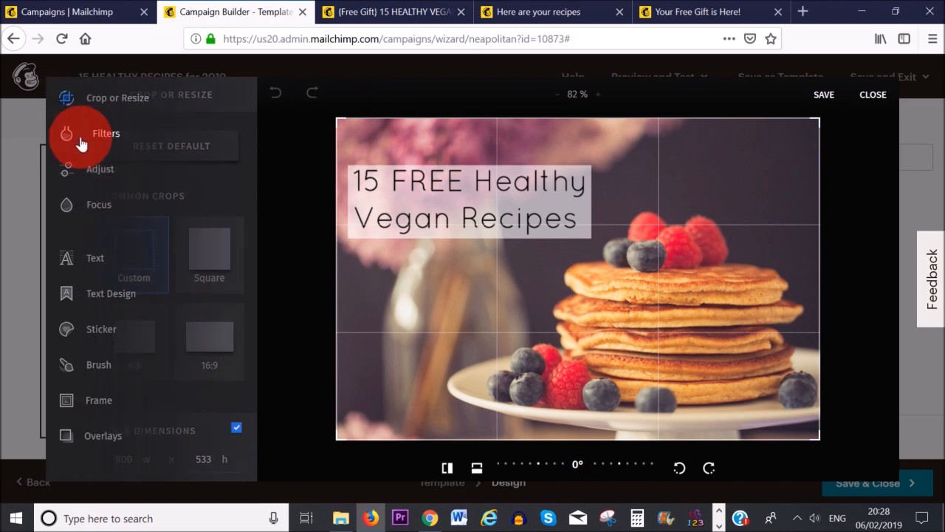
{"action": "mouse_move", "coordinate": [76, 439]}
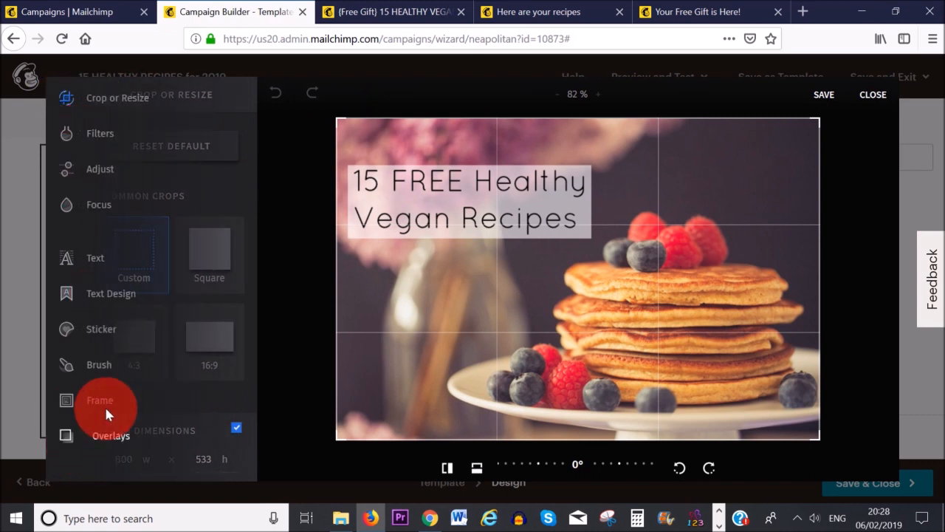
{"action": "mouse_move", "coordinate": [66, 263]}
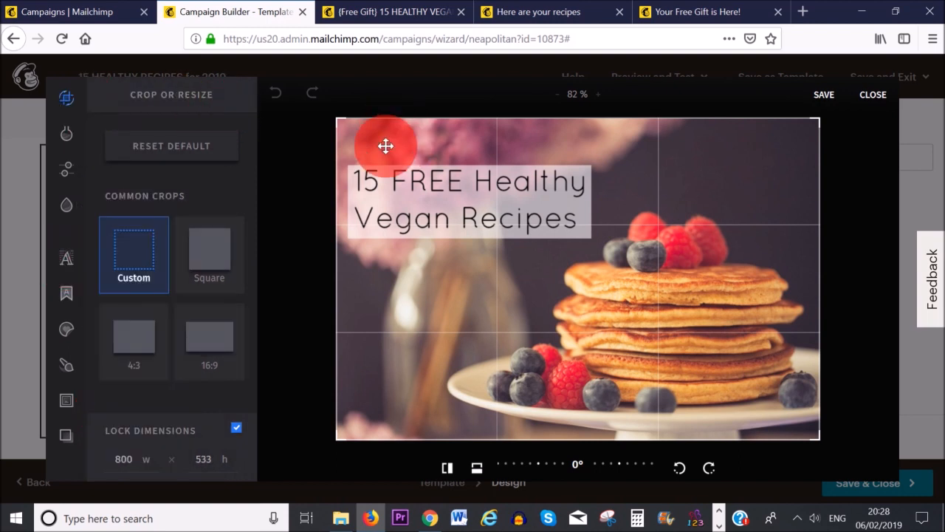
{"action": "left_click", "coordinate": [237, 430]}
{"action": "left_click_drag", "start_coordinate": [337, 119], "coordinate": [339, 164]}
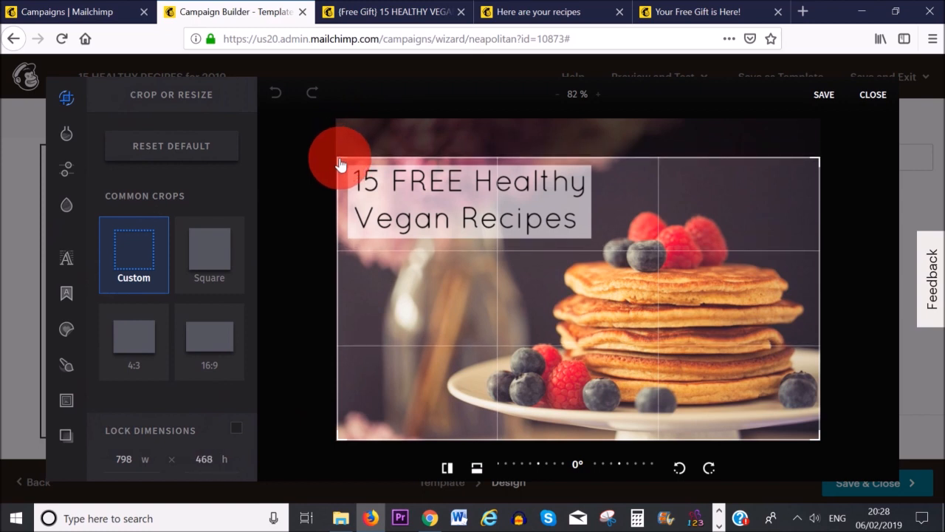
{"action": "left_click", "coordinate": [821, 104]}
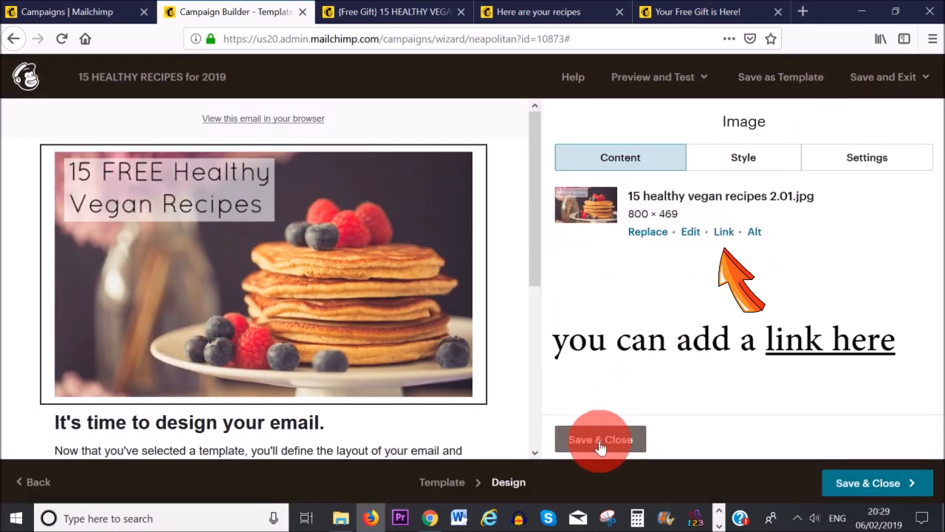
{"action": "left_click", "coordinate": [624, 445]}
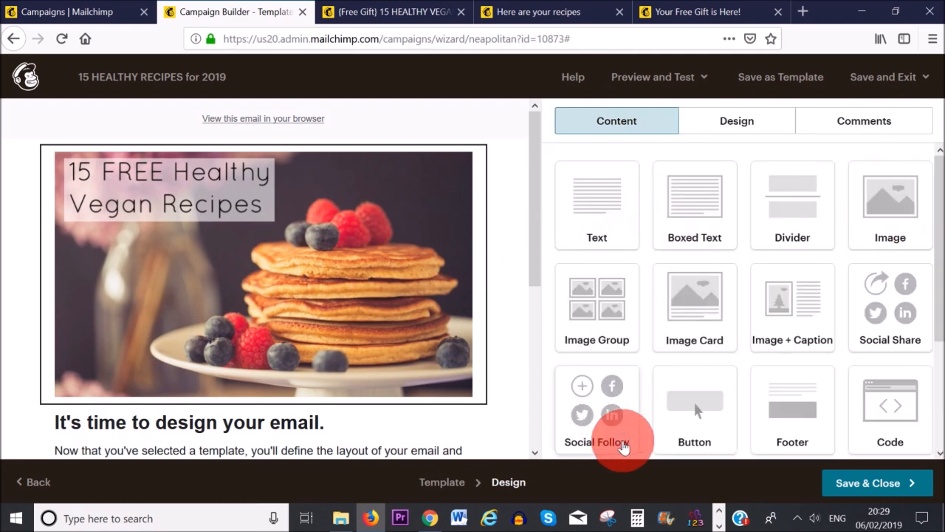
Replace the intro text with the "New Year New You Challenge" message greeting *|FNAME|*, and view the available merge tags
{"action": "left_click_drag", "start_coordinate": [536, 155], "coordinate": [532, 242]}
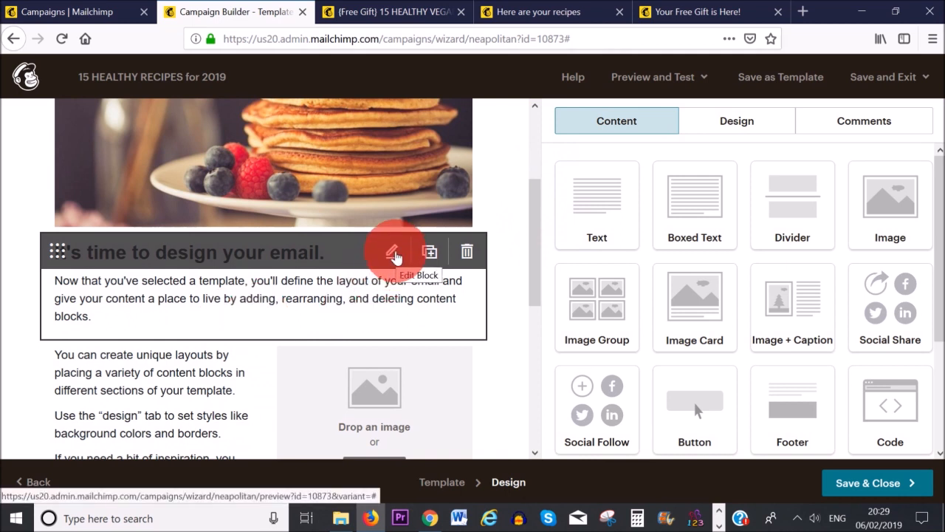
{"action": "left_click", "coordinate": [394, 253]}
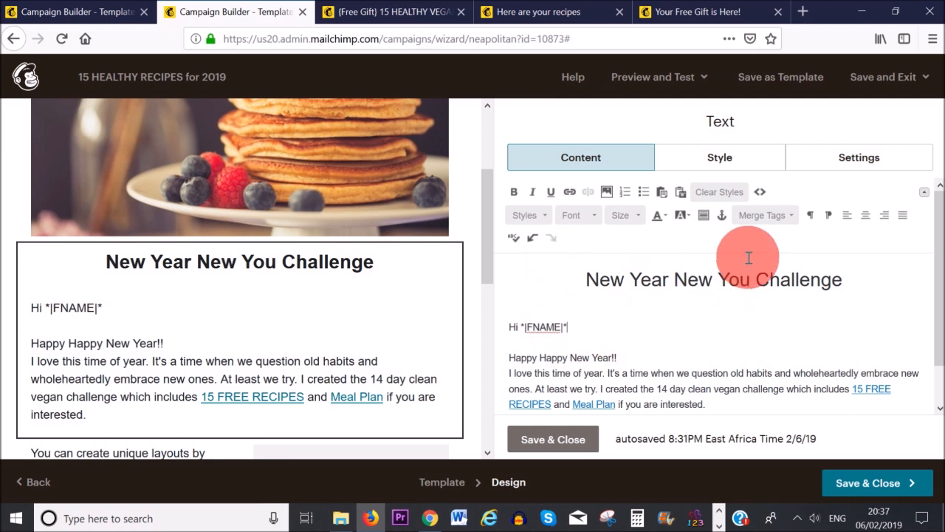
{"action": "left_click", "coordinate": [777, 216]}
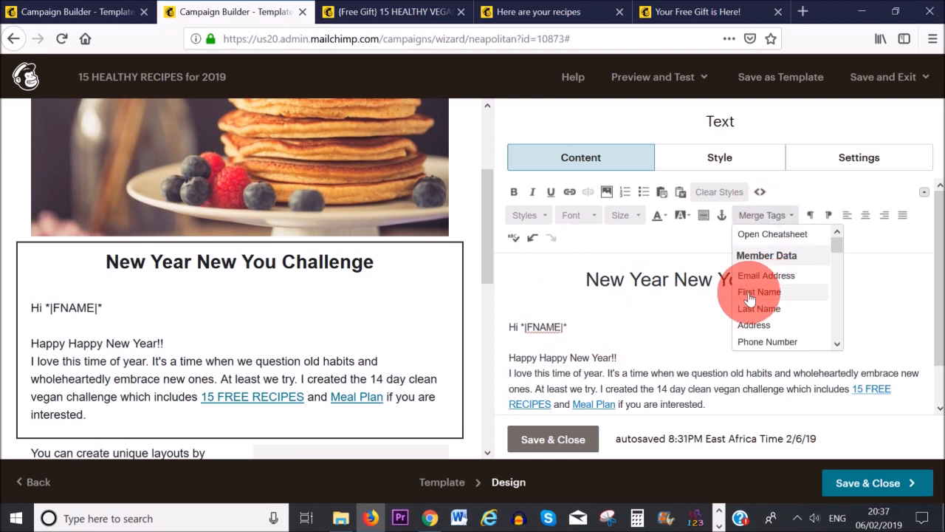
{"action": "left_click", "coordinate": [569, 330]}
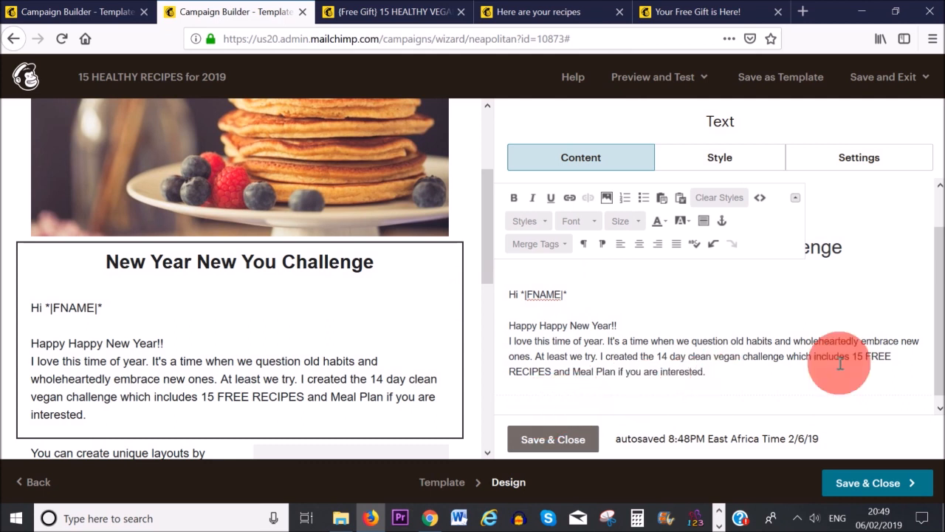
Set the link on the phrase "15 FREE RECIPES" in the message to point to a file, opening the file library
{"action": "left_click_drag", "start_coordinate": [851, 356], "coordinate": [551, 378]}
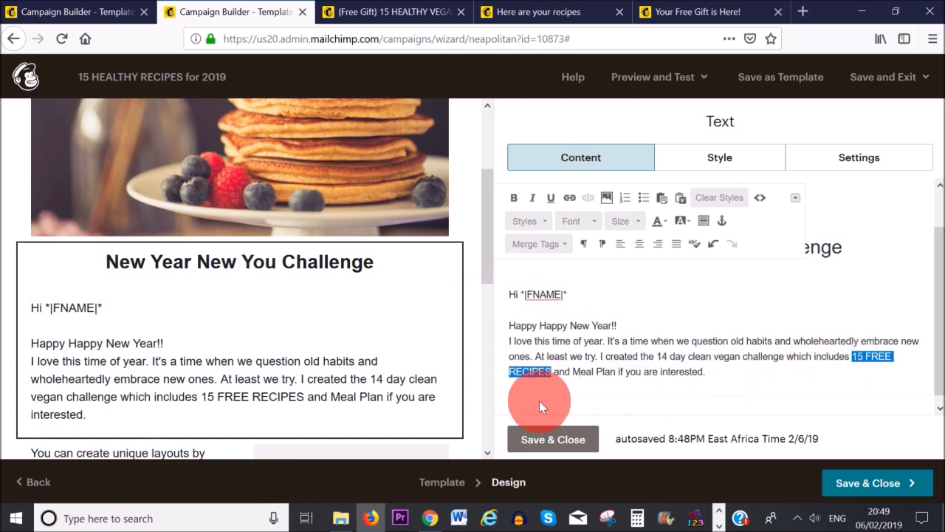
{"action": "left_click", "coordinate": [571, 200]}
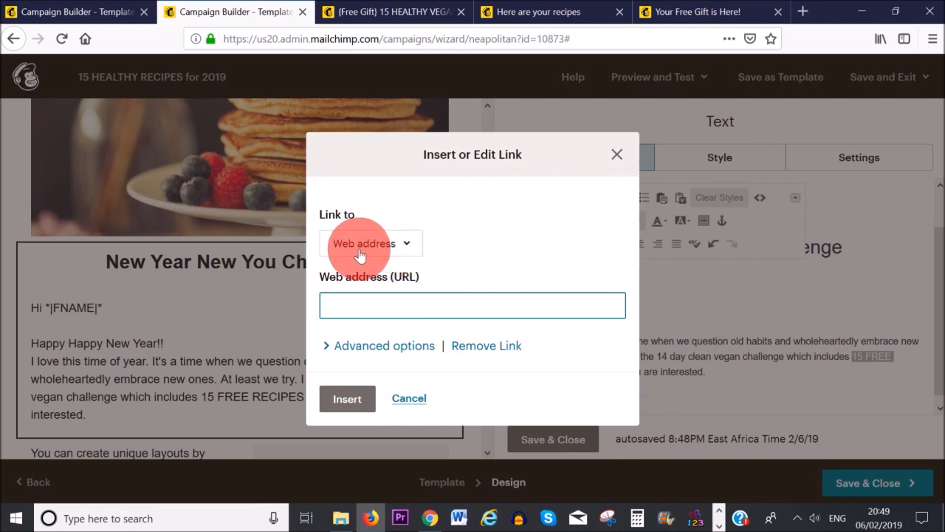
{"action": "left_click", "coordinate": [411, 253]}
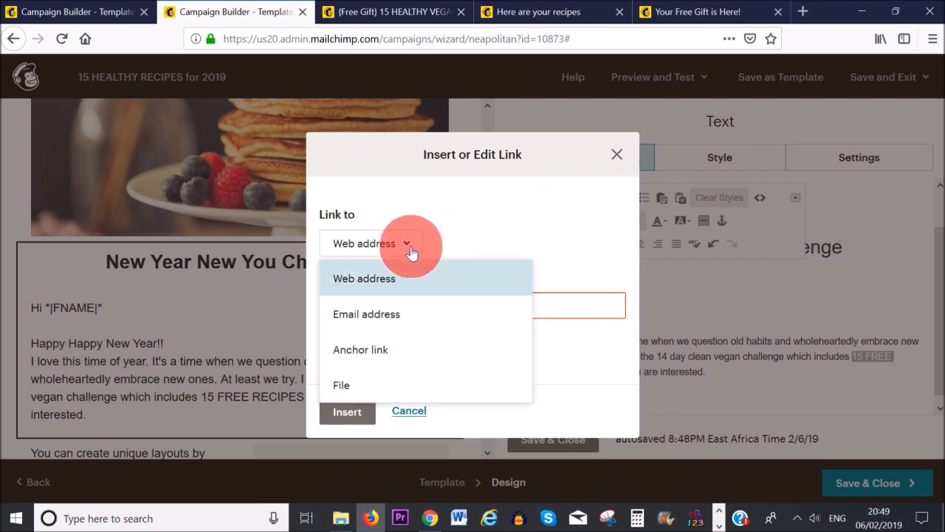
{"action": "left_click", "coordinate": [381, 389]}
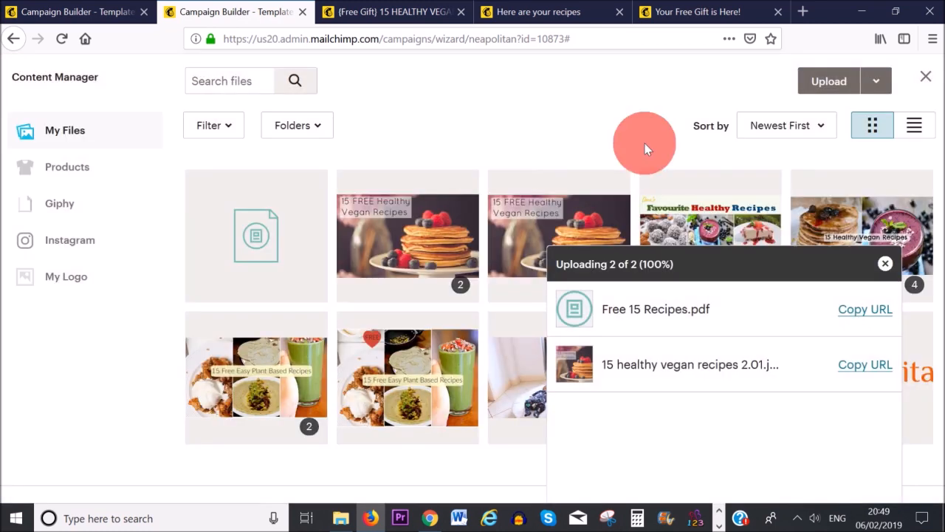
{"action": "left_click", "coordinate": [831, 82]}
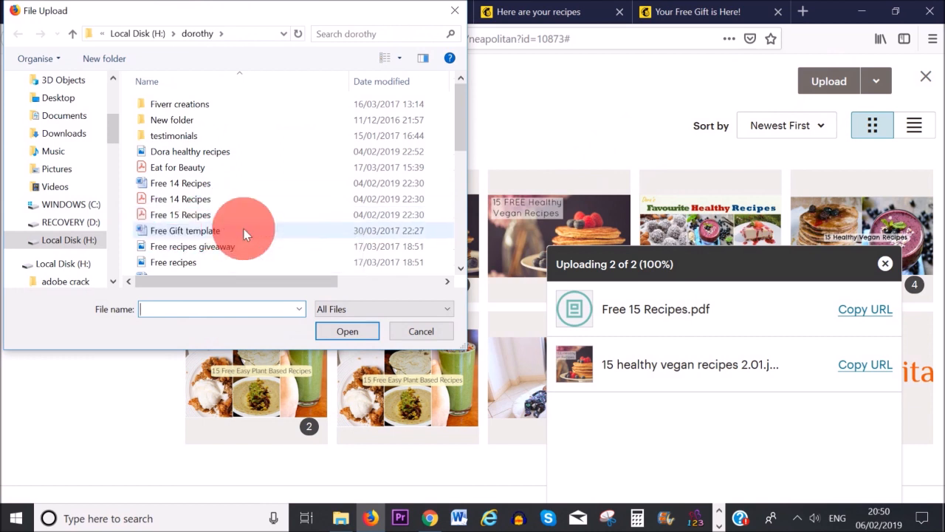
{"action": "left_click", "coordinate": [222, 216]}
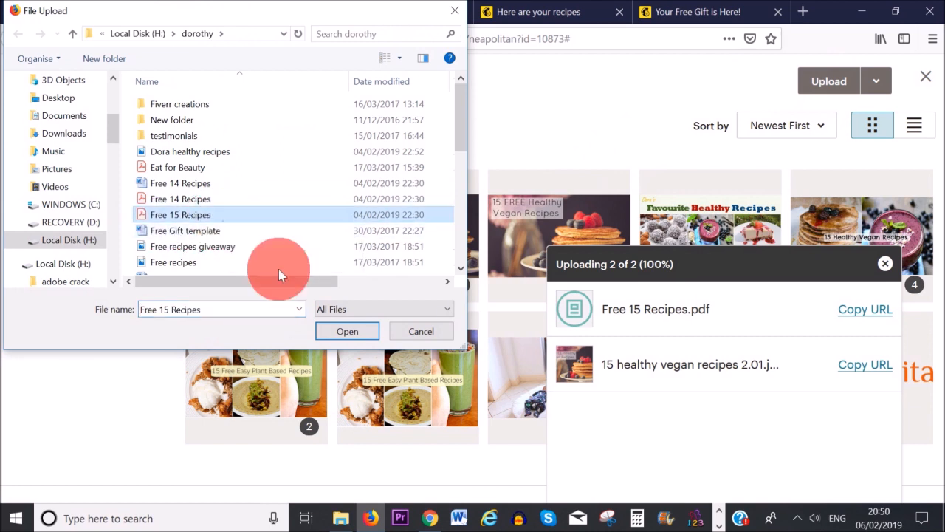
{"action": "left_click", "coordinate": [417, 334]}
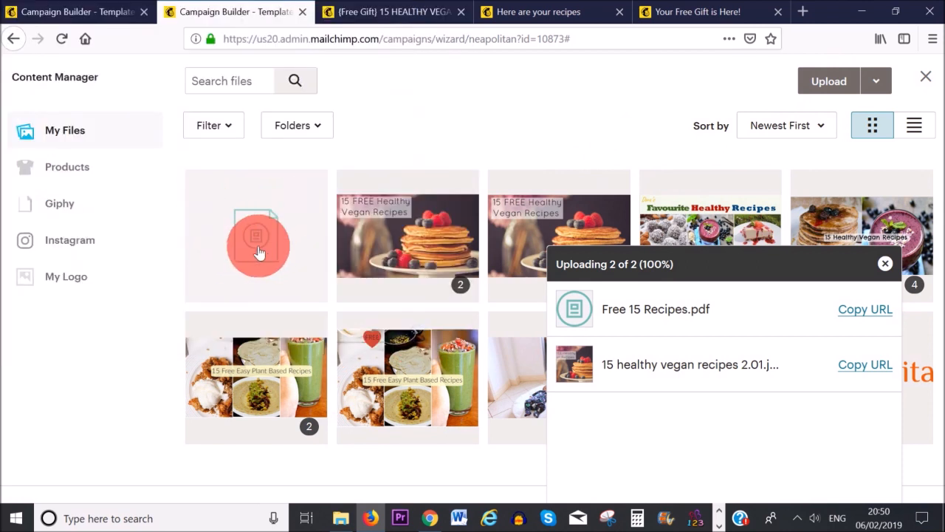
Choose Free 15 Recipes.pdf as the linked file and insert the link on "15 FREE RECIPES" in the message
{"action": "left_click", "coordinate": [257, 252]}
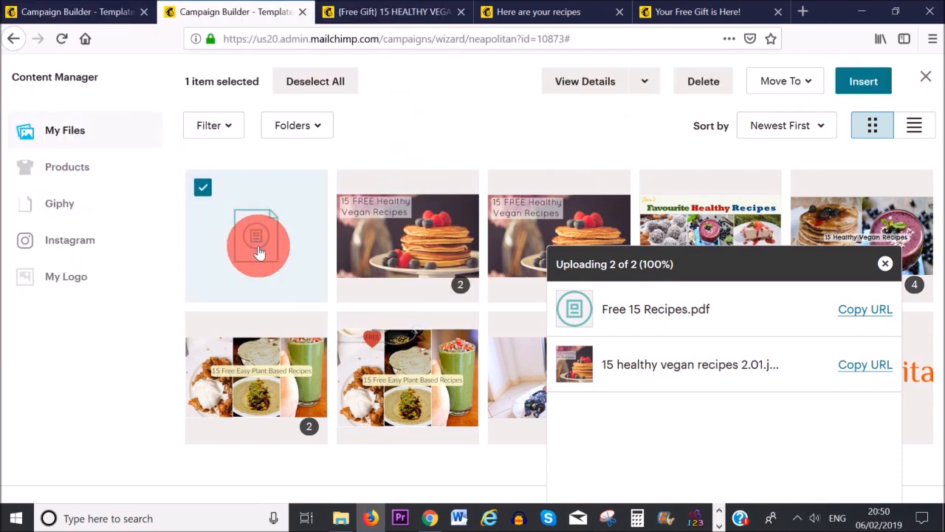
{"action": "left_click", "coordinate": [864, 88]}
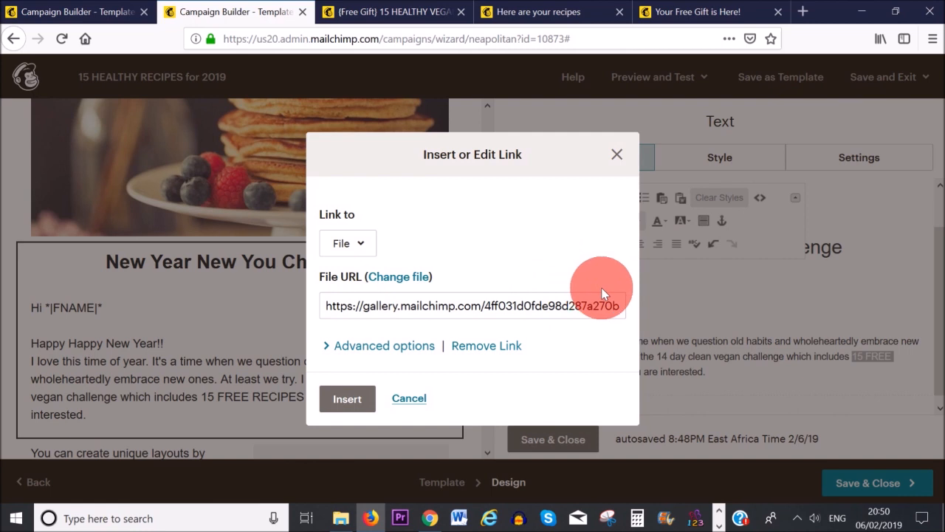
{"action": "left_click", "coordinate": [345, 398]}
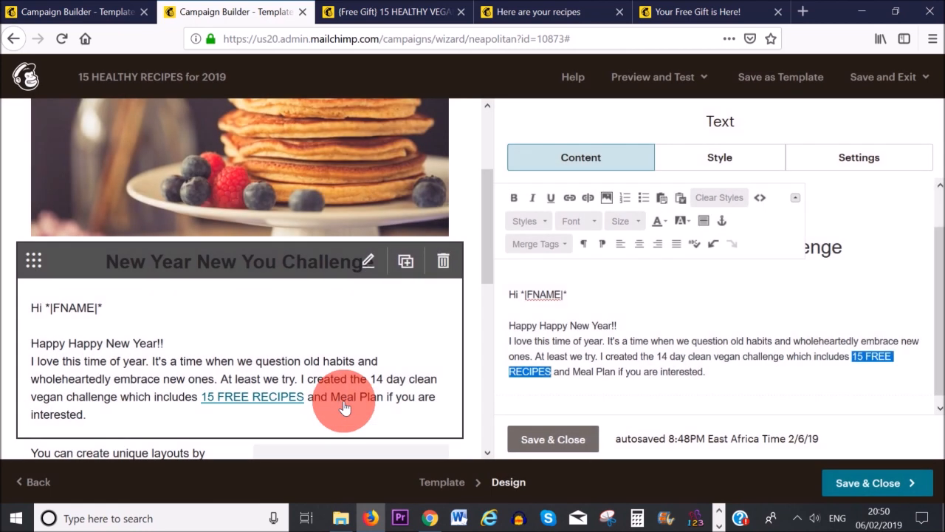
{"action": "left_click", "coordinate": [751, 377]}
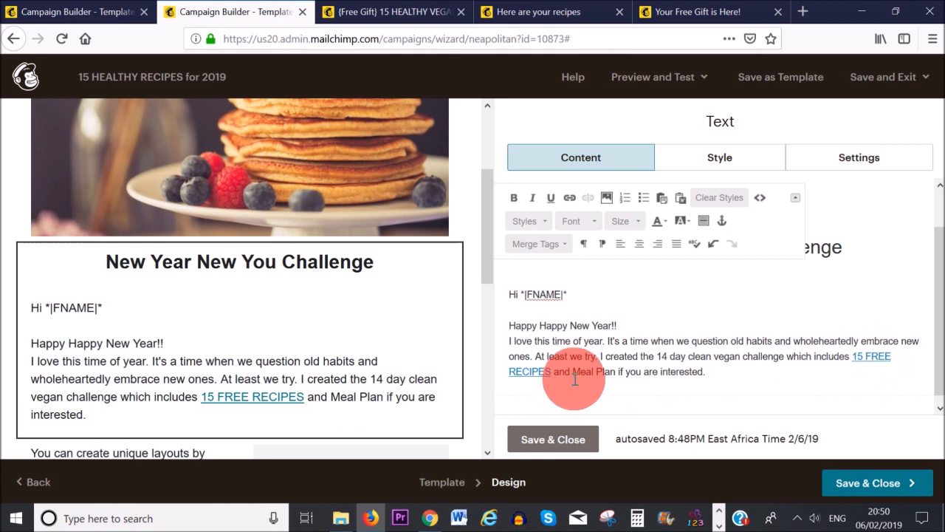
Start a link on the phrase "Meal Plan" in the message, and switch to Google Drive in Chrome
{"action": "left_click_drag", "start_coordinate": [573, 373], "coordinate": [616, 373]}
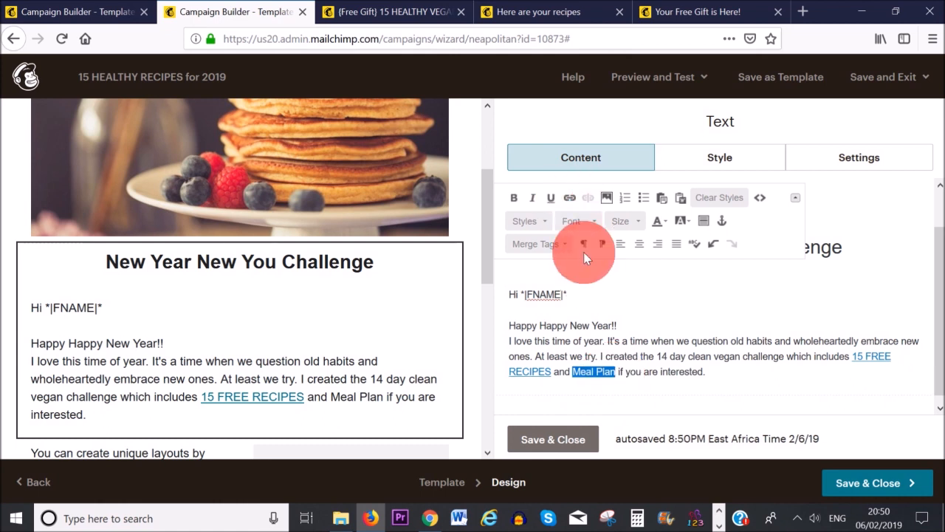
{"action": "left_click", "coordinate": [572, 197]}
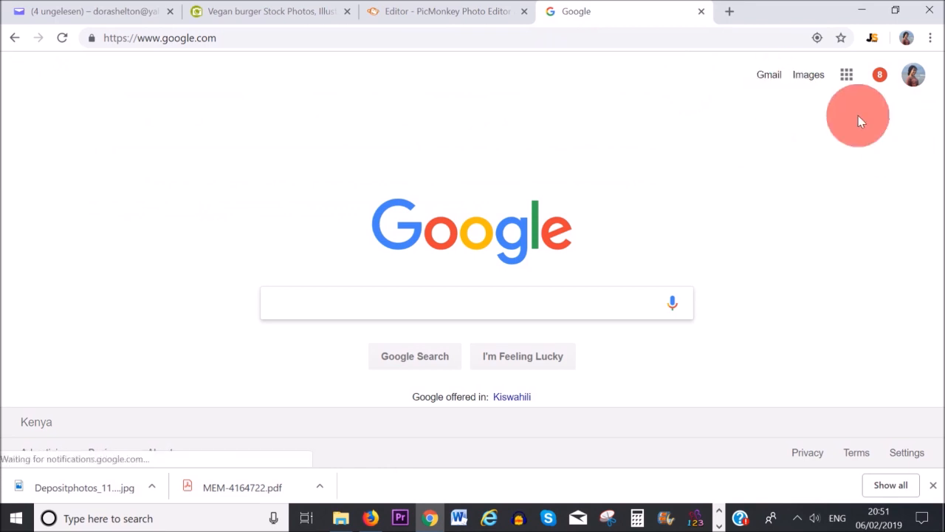
{"action": "left_click", "coordinate": [848, 74]}
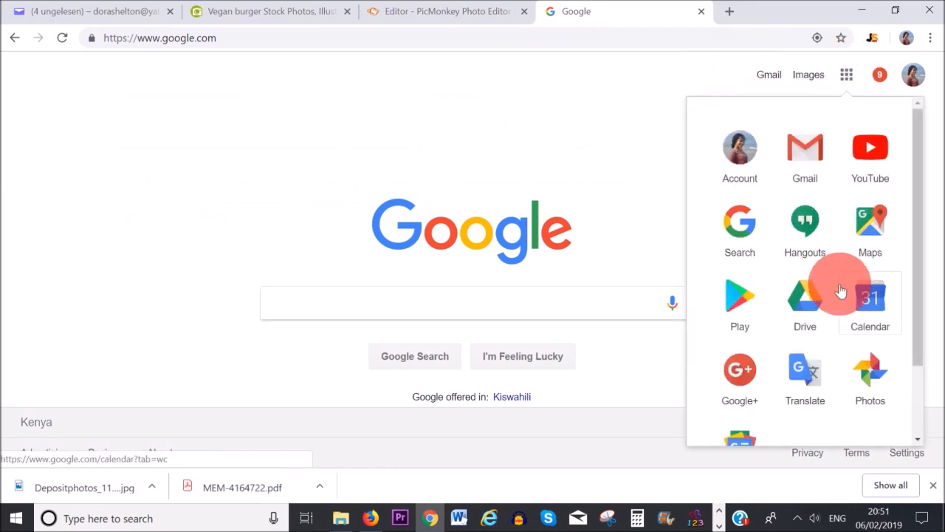
{"action": "left_click", "coordinate": [802, 307]}
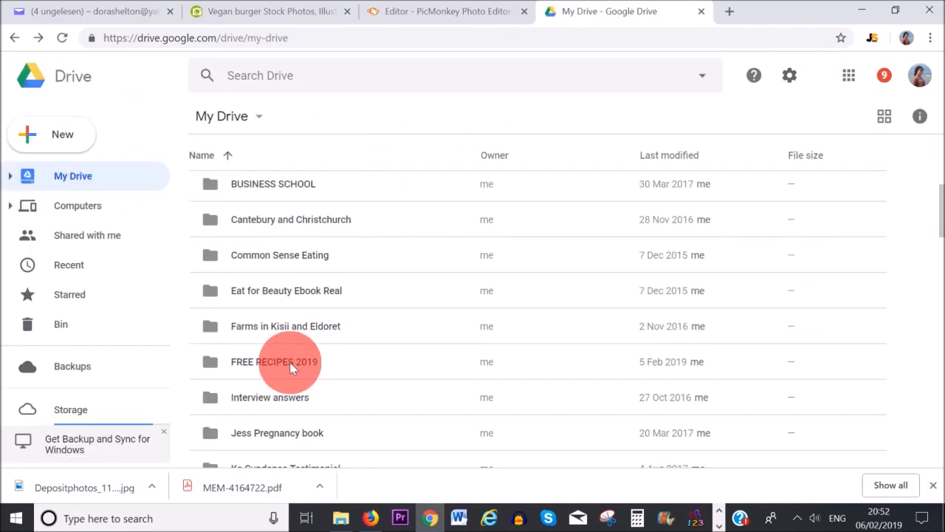
Open Free 15 Recipes.pdf from the FREE RECIPES 2019 folder and copy its shareable view link
{"action": "left_click", "coordinate": [286, 364]}
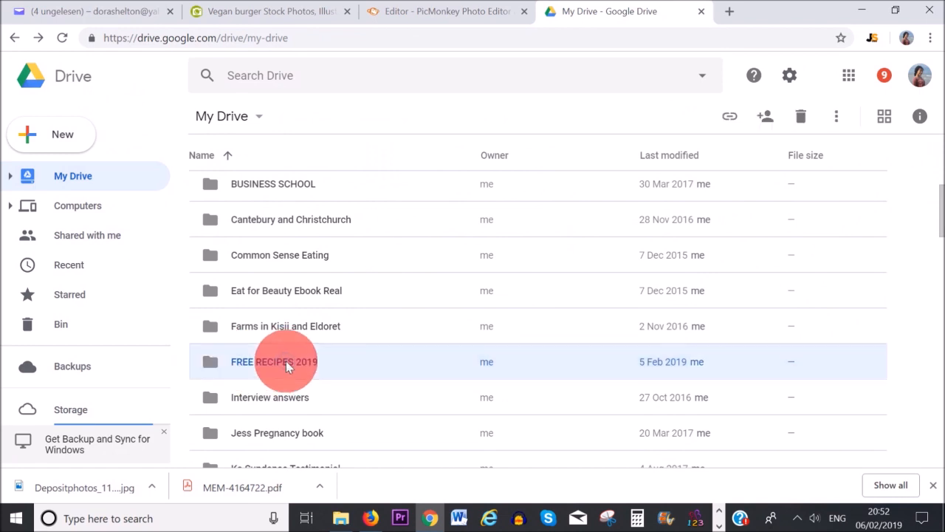
{"action": "double_click", "coordinate": [287, 364]}
{"action": "double_click", "coordinate": [652, 186]}
{"action": "left_click", "coordinate": [922, 81]}
{"action": "left_click", "coordinate": [772, 110]}
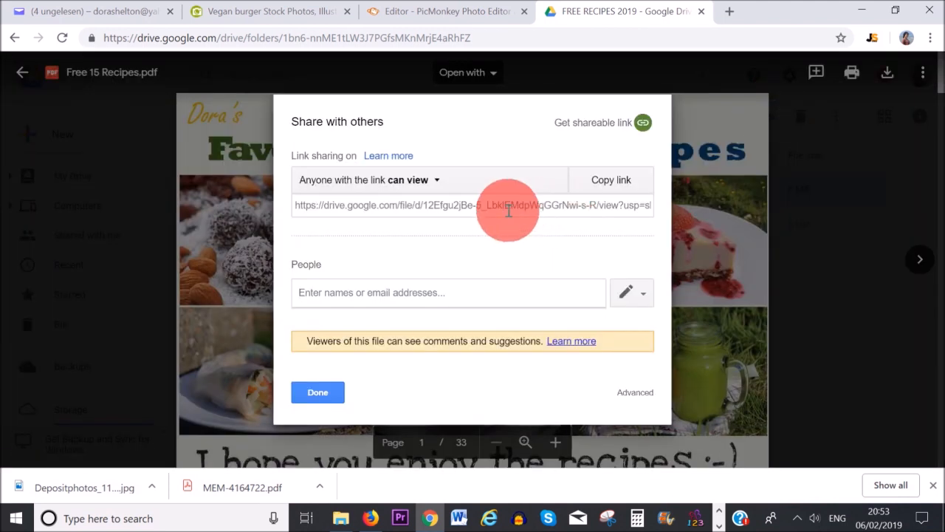
{"action": "left_click", "coordinate": [508, 209]}
{"action": "right_click", "coordinate": [510, 209]}
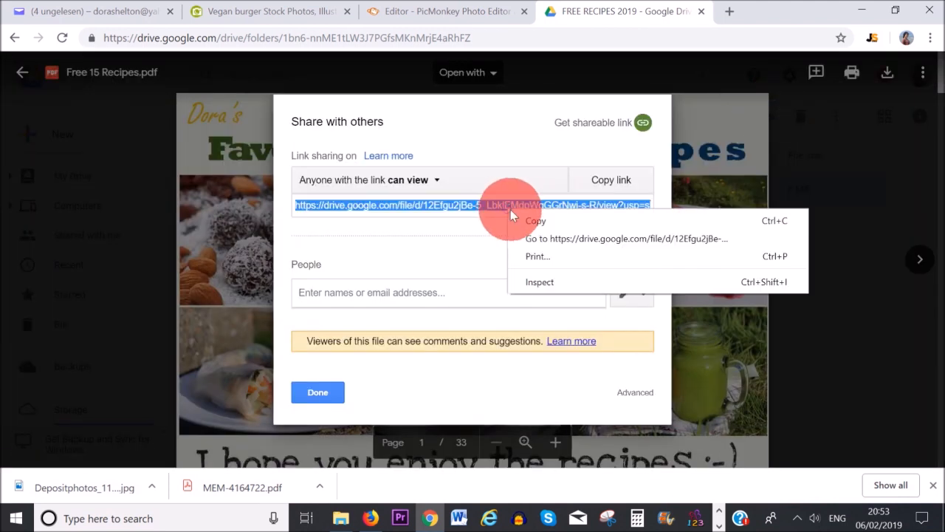
{"action": "left_click", "coordinate": [531, 221]}
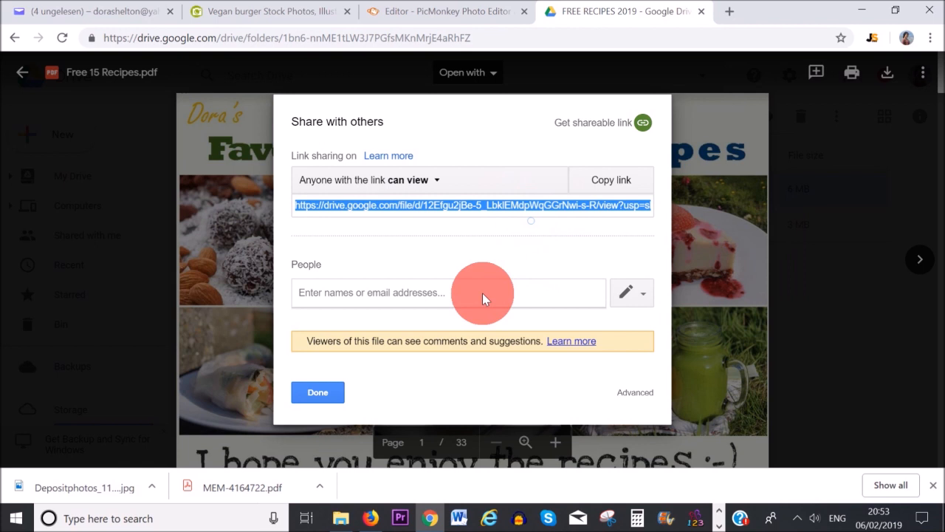
Back in Mailchimp, paste the copied Drive link as the web address for "Meal Plan", insert it, and save the text block
{"action": "left_click", "coordinate": [371, 521]}
{"action": "left_click", "coordinate": [323, 306]}
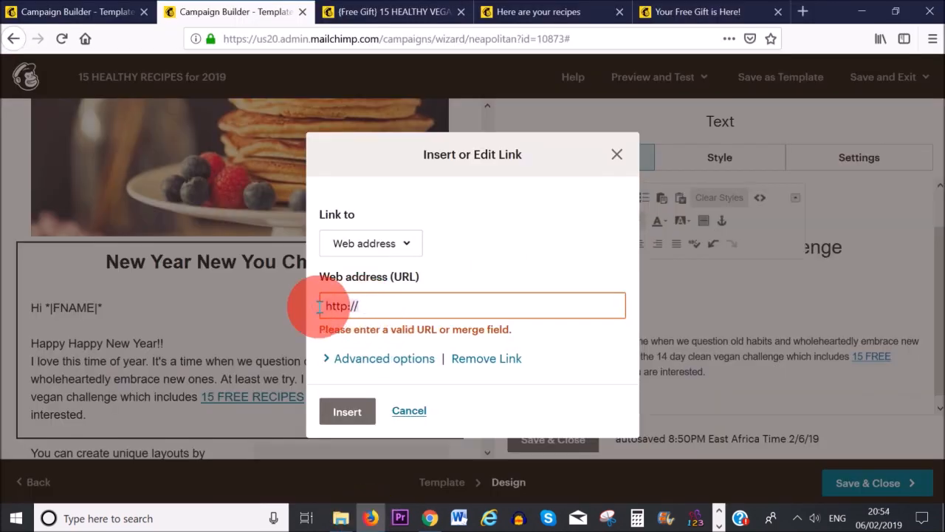
{"action": "key", "text": "ctrl+v"}
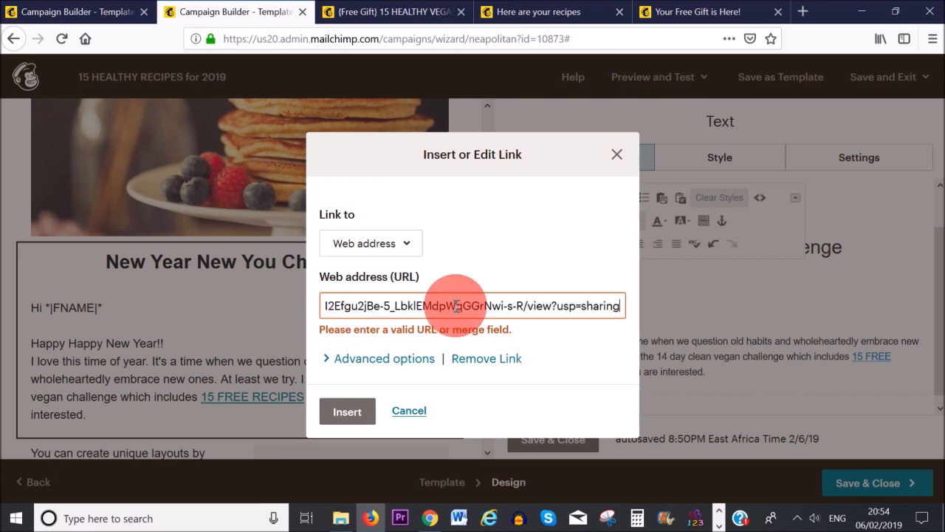
{"action": "left_click", "coordinate": [353, 410]}
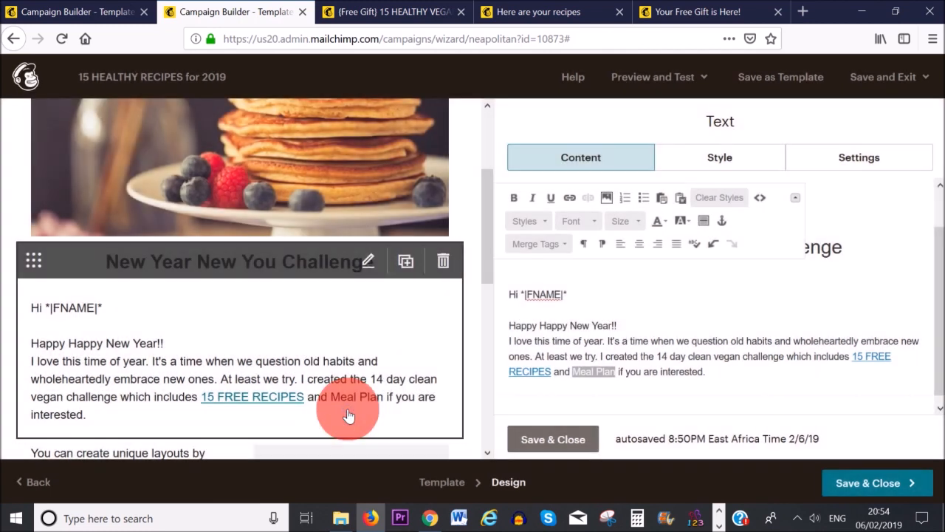
{"action": "left_click", "coordinate": [601, 399]}
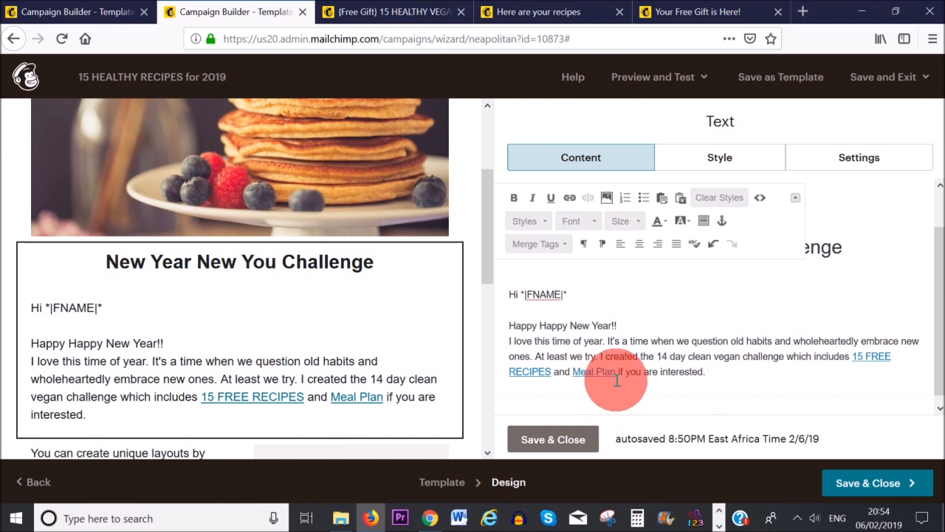
{"action": "left_click", "coordinate": [570, 439]}
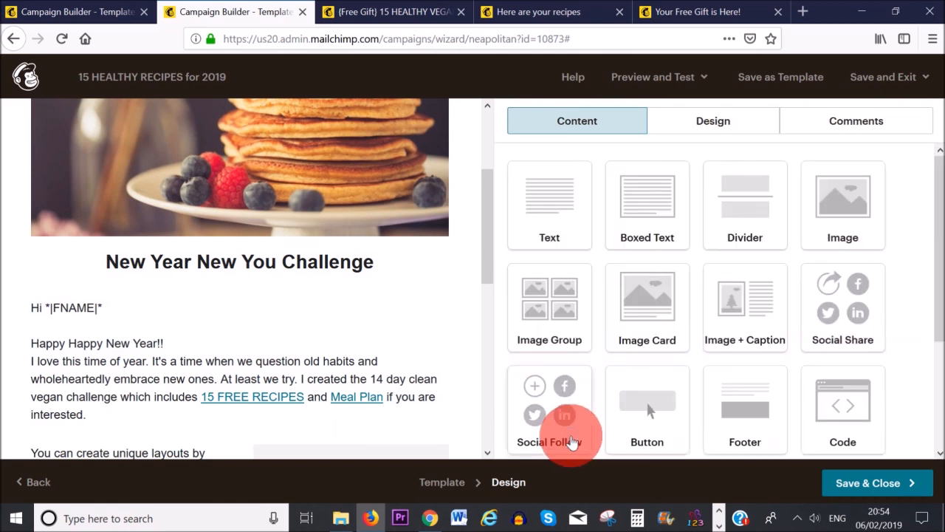
Look through the size and font choices for the word "RECIPES" in the lower text block, and close the block
{"action": "scroll", "coordinate": [483, 337], "scroll_direction": "down", "scroll_amount": 3}
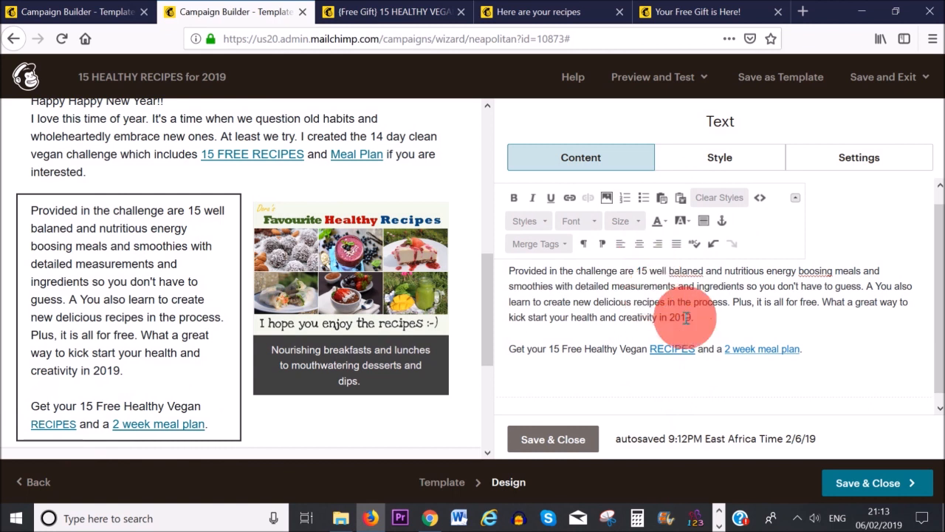
{"action": "left_click_drag", "start_coordinate": [689, 350], "coordinate": [650, 351]}
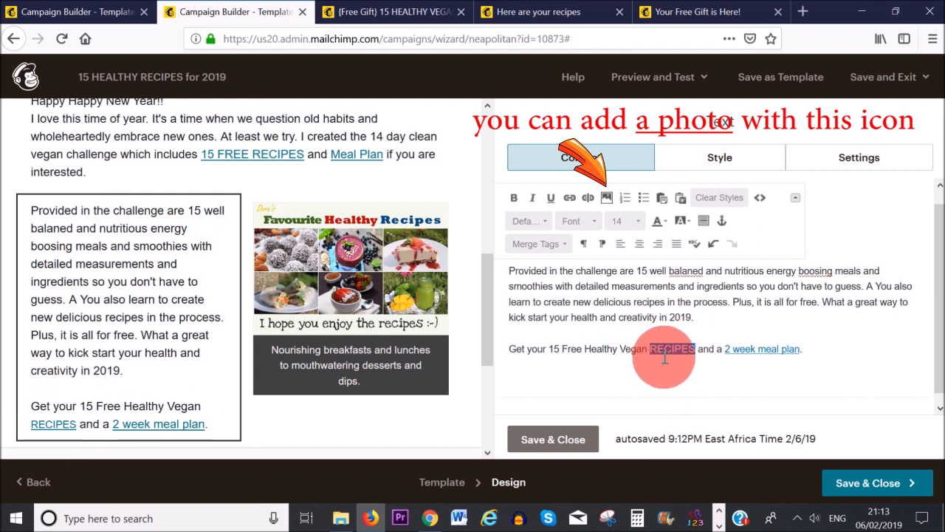
{"action": "left_click", "coordinate": [640, 223]}
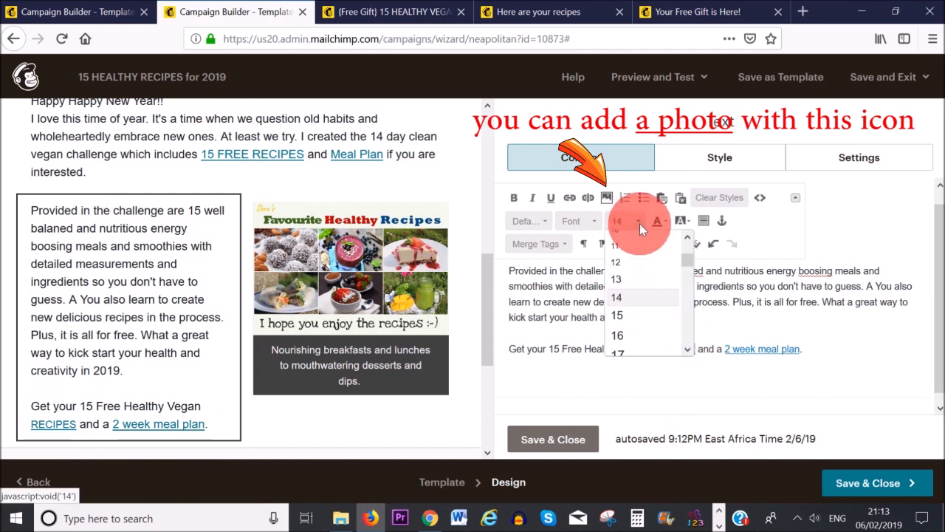
{"action": "left_click", "coordinate": [590, 219]}
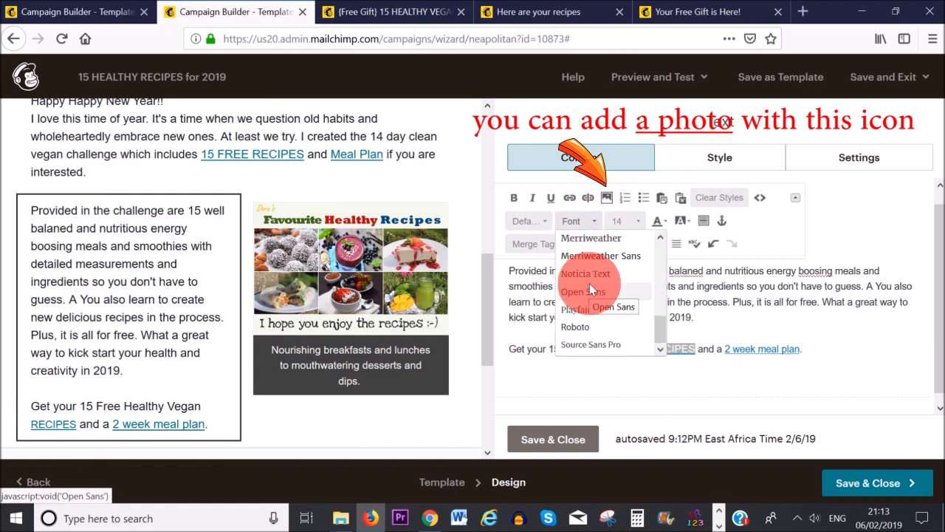
{"action": "left_click", "coordinate": [716, 325]}
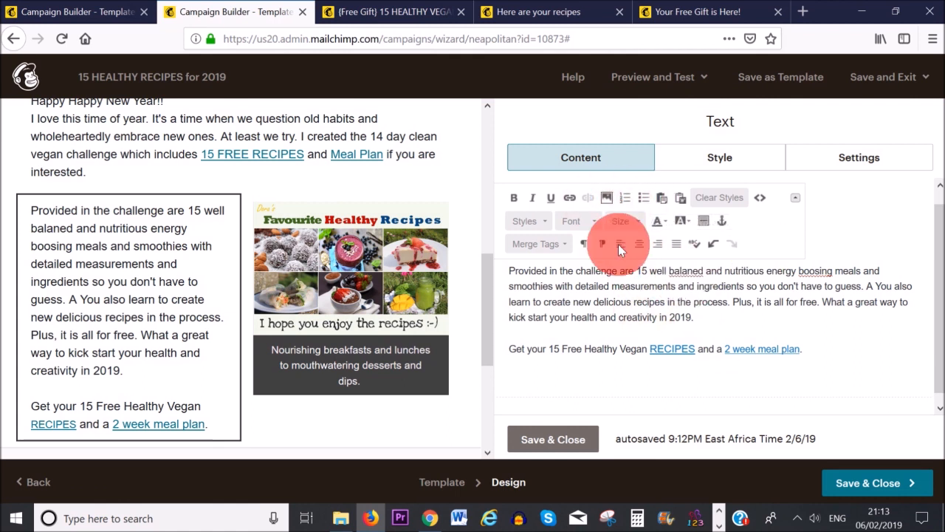
{"action": "left_click", "coordinate": [698, 296]}
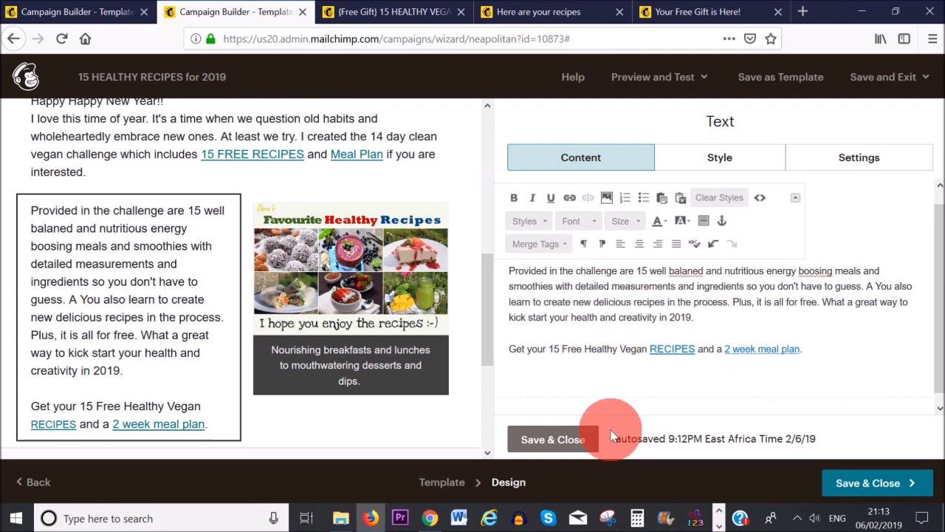
{"action": "left_click", "coordinate": [561, 440]}
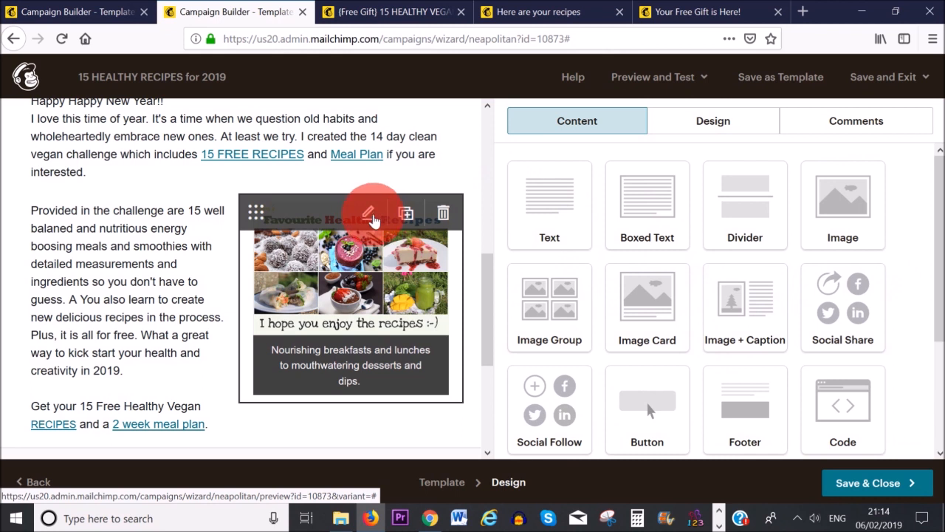
Replace the image card's picture with the 800 × 370 collage of six recipe photos and save the card
{"action": "left_click", "coordinate": [370, 215]}
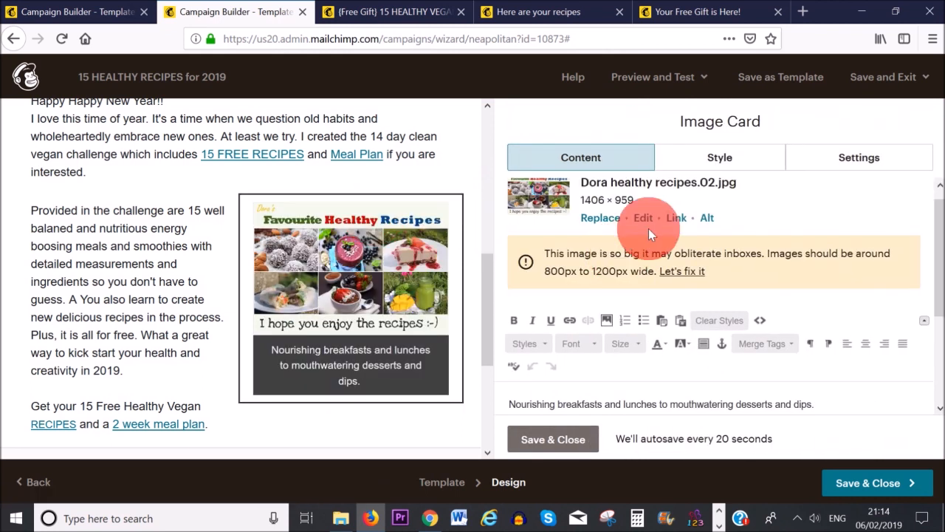
{"action": "left_click", "coordinate": [600, 219]}
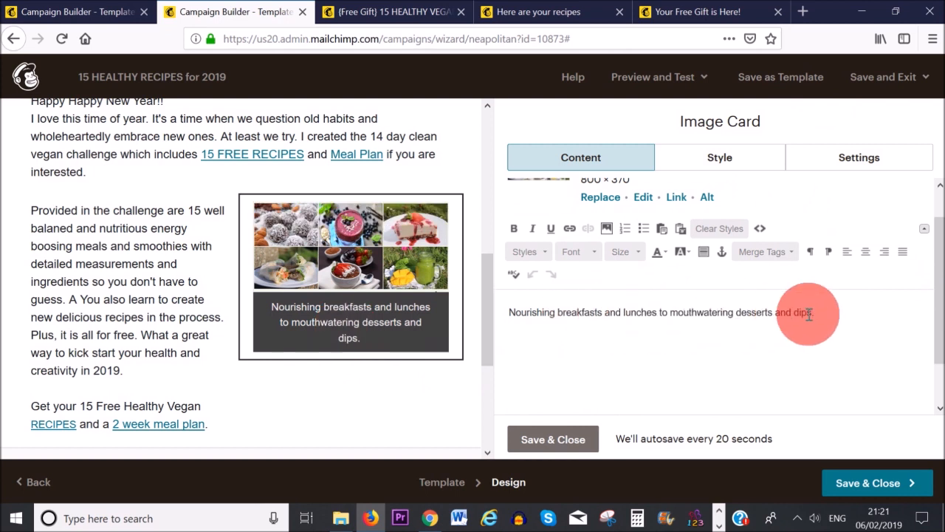
{"action": "left_click", "coordinate": [548, 441]}
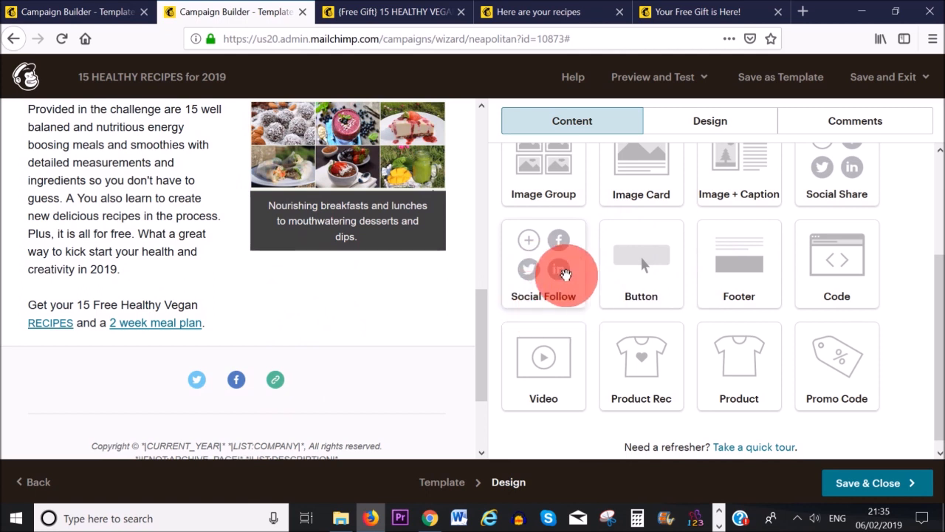
Open the social follow block above the copyright footer for editing and bring up its Facebook settings
{"action": "left_click_drag", "start_coordinate": [562, 272], "coordinate": [238, 371]}
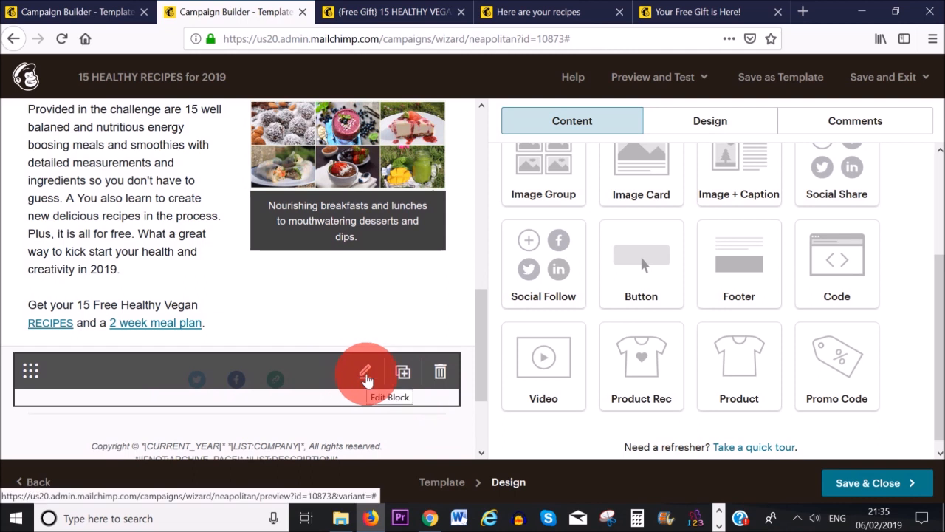
{"action": "left_click", "coordinate": [365, 373]}
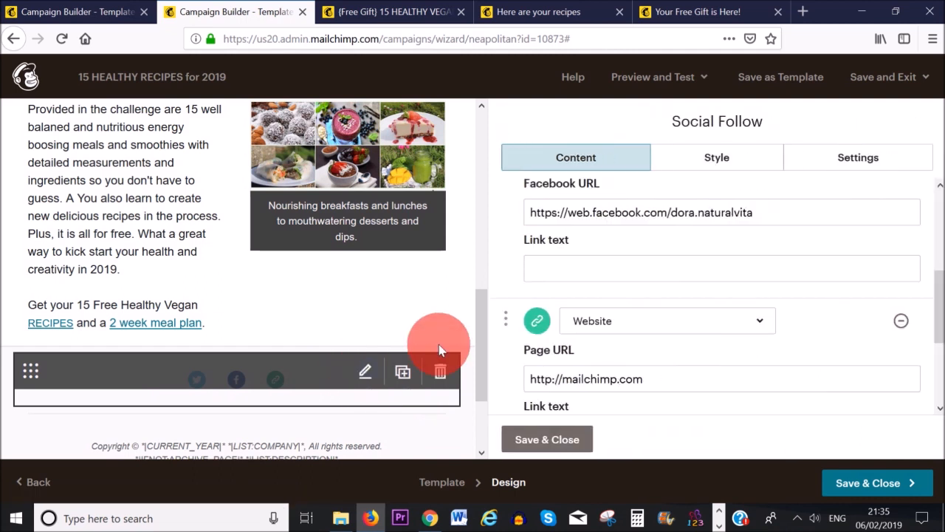
{"action": "mouse_move", "coordinate": [940, 304]}
{"action": "left_mouse_down"}
{"action": "mouse_move", "coordinate": [941, 231]}
{"action": "mouse_move", "coordinate": [941, 284]}
{"action": "left_mouse_up"}
{"action": "left_click", "coordinate": [545, 290]}
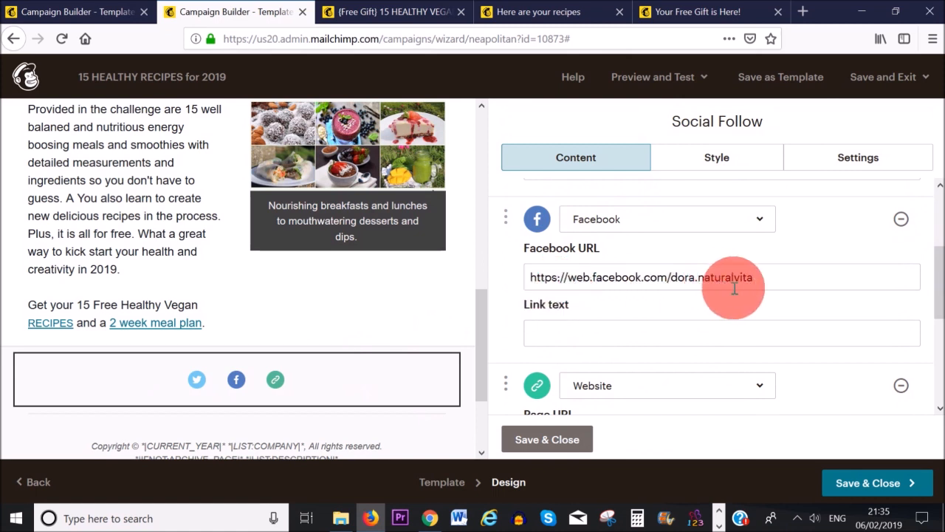
Check the Facebook profile page's address in Chrome against the Facebook URL entered in Mailchimp's social follow block
{"action": "left_click", "coordinate": [428, 521]}
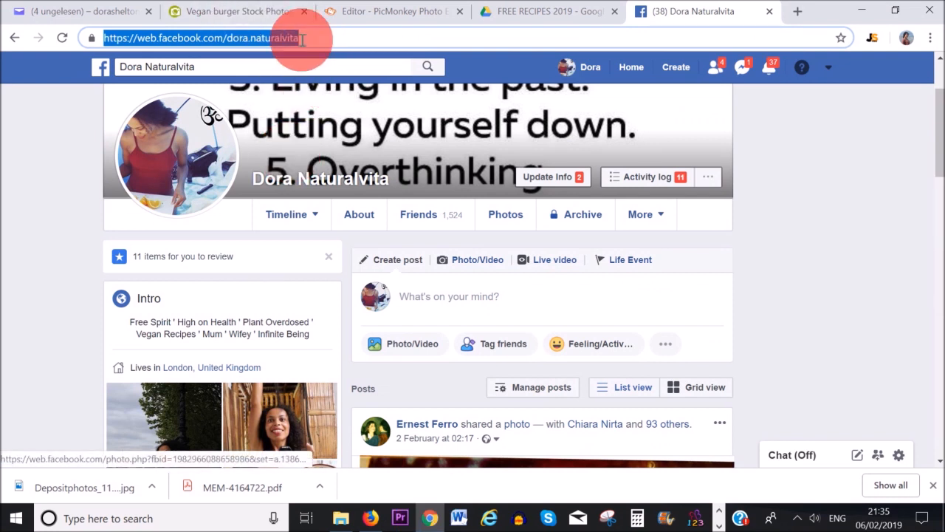
{"action": "left_click", "coordinate": [373, 520]}
{"action": "left_click", "coordinate": [791, 270]}
{"action": "left_click", "coordinate": [573, 284]}
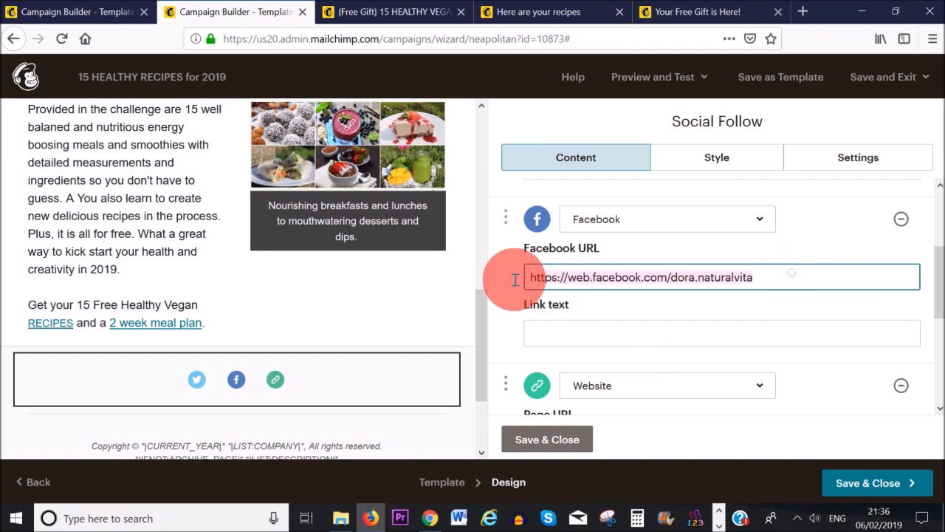
Add another service below the Website entry in the social follow block and set it to Instagram
{"action": "scroll", "coordinate": [572, 284], "scroll_direction": "down", "scroll_amount": 3}
{"action": "left_click", "coordinate": [608, 321]}
{"action": "left_click_drag", "start_coordinate": [942, 333], "coordinate": [936, 376]}
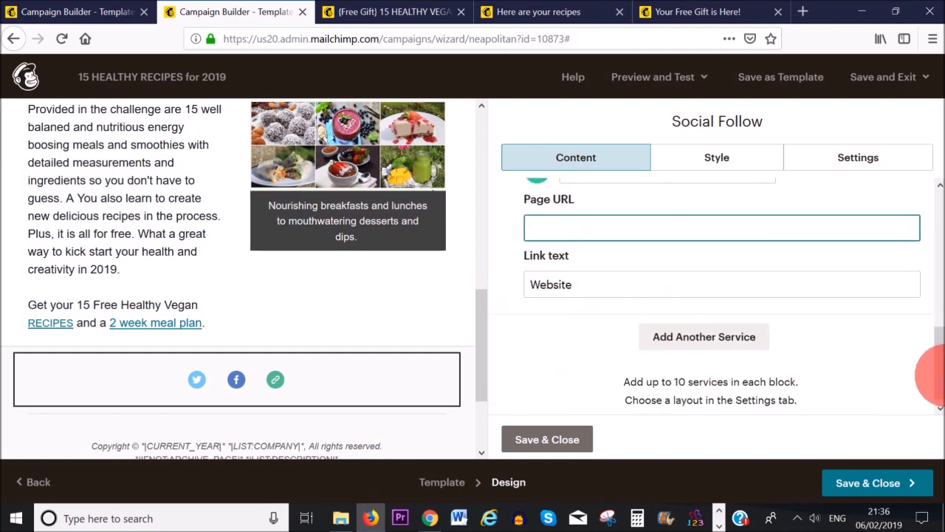
{"action": "left_click", "coordinate": [704, 339]}
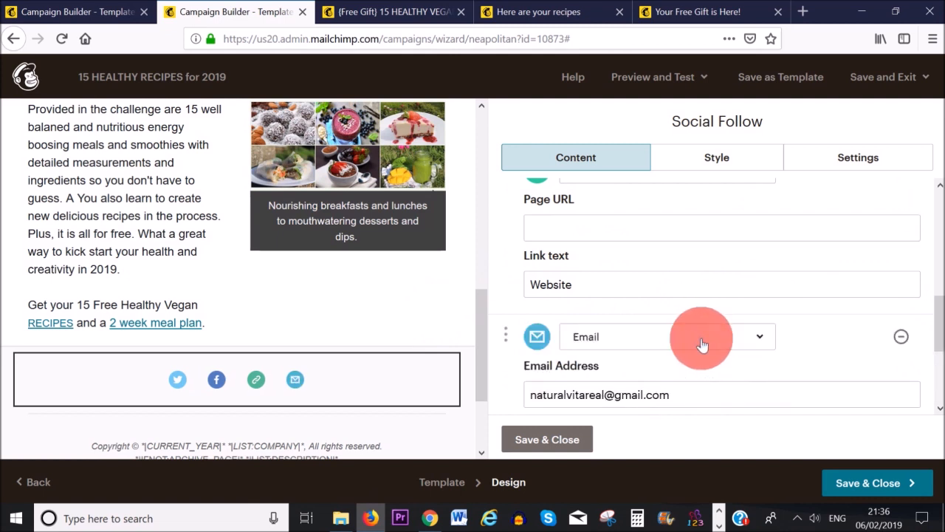
{"action": "left_click", "coordinate": [763, 345]}
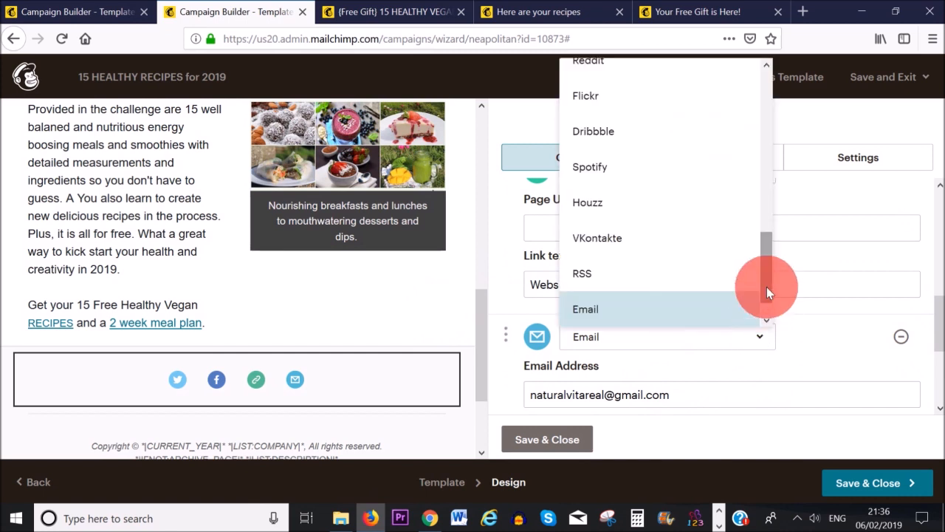
{"action": "left_click_drag", "start_coordinate": [767, 292], "coordinate": [766, 159]}
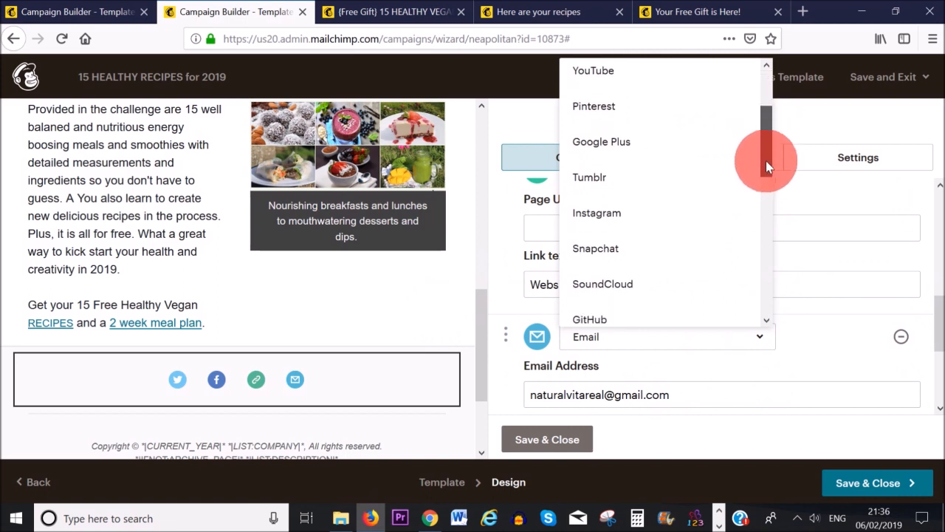
{"action": "left_click", "coordinate": [604, 211]}
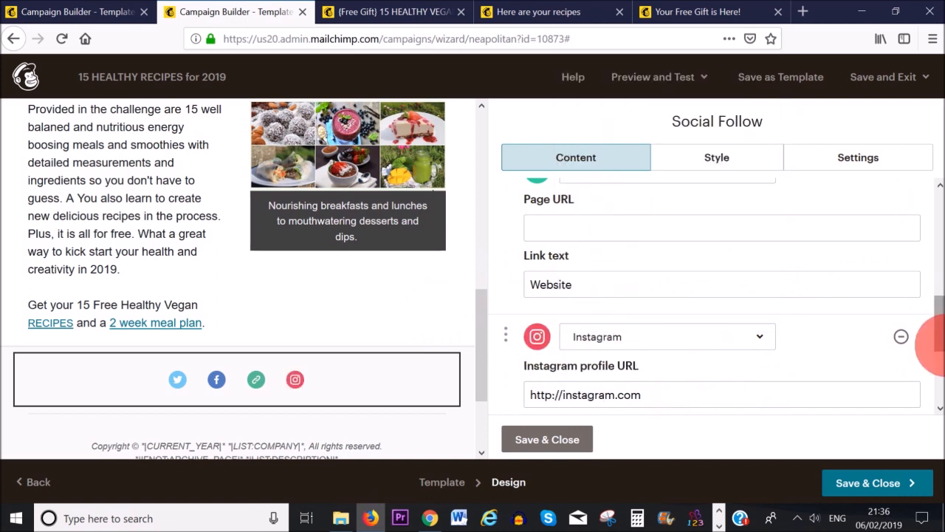
{"action": "left_click_drag", "start_coordinate": [936, 338], "coordinate": [936, 370]}
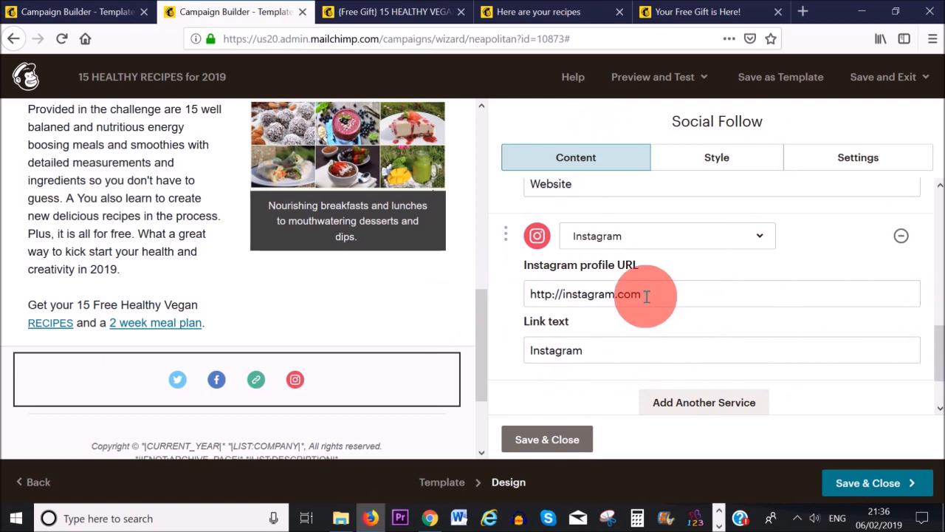
{"action": "left_click_drag", "start_coordinate": [646, 297], "coordinate": [405, 328]}
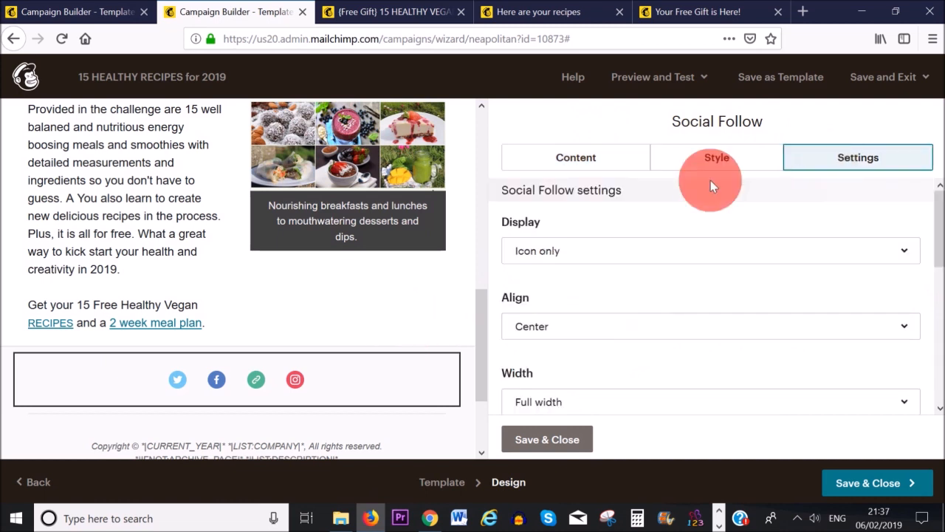
{"action": "left_click", "coordinate": [567, 154]}
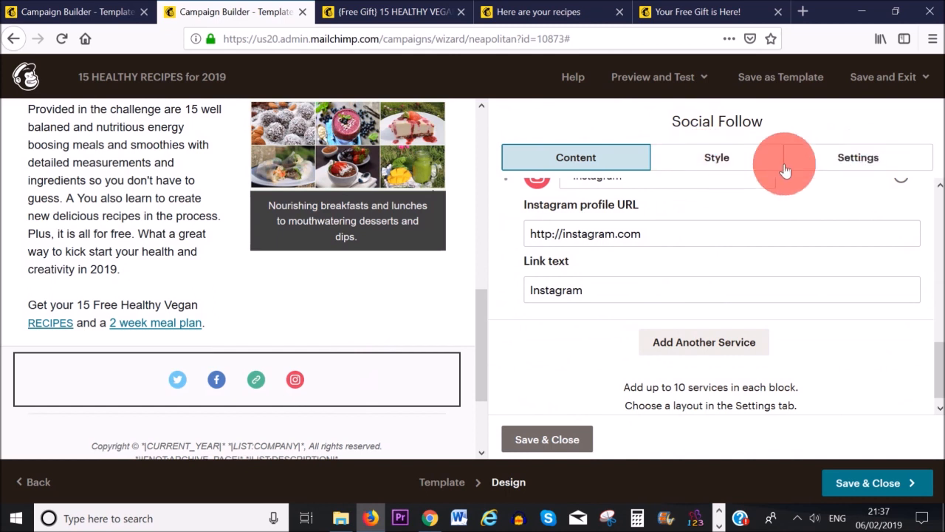
Set the social follow block's layout to a horizontal row of large icons and save the block
{"action": "left_click", "coordinate": [871, 165]}
{"action": "left_click_drag", "start_coordinate": [935, 221], "coordinate": [935, 319]}
{"action": "left_click", "coordinate": [599, 247]}
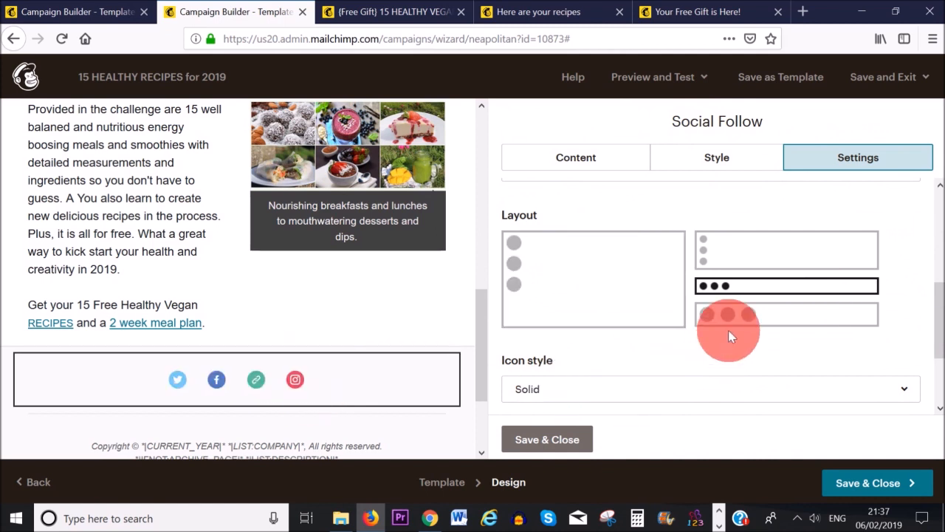
{"action": "left_click", "coordinate": [760, 316]}
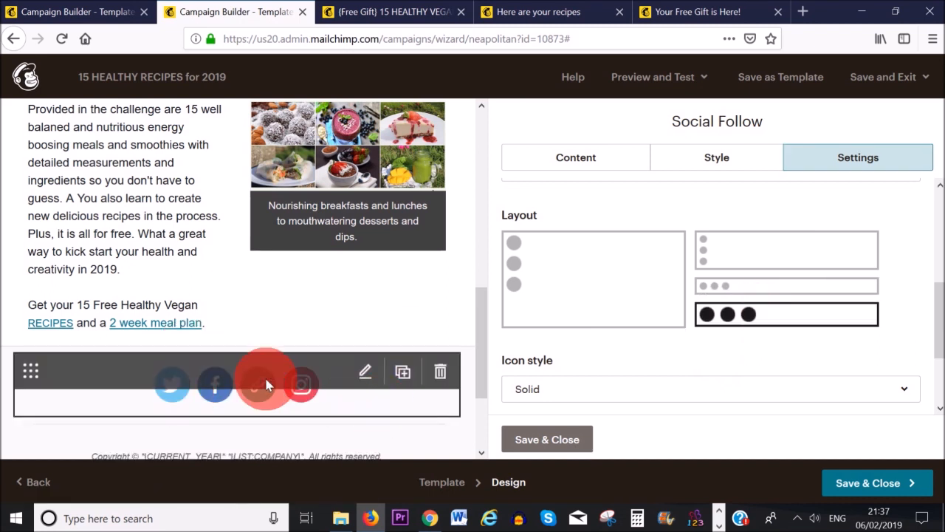
{"action": "left_click", "coordinate": [556, 447]}
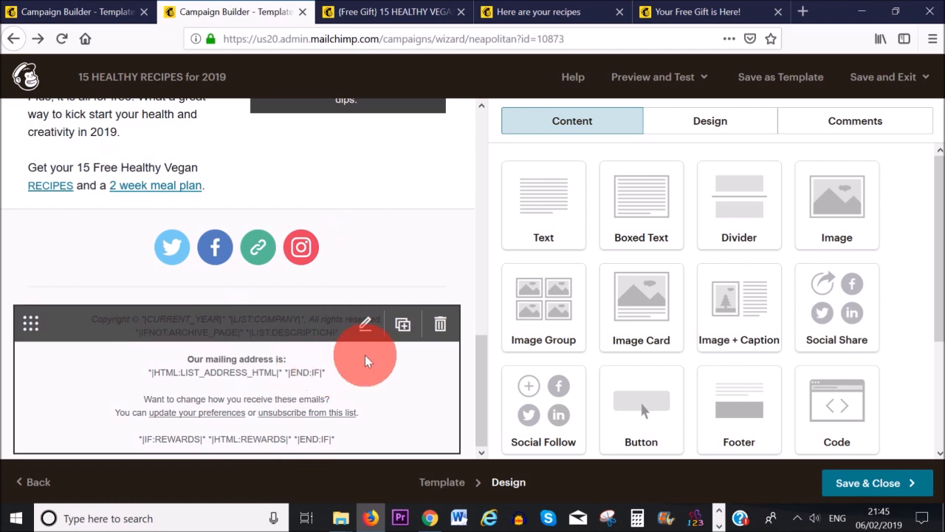
Open the copyright footer block, look over its contact info and text options, and close it
{"action": "left_click", "coordinate": [365, 325]}
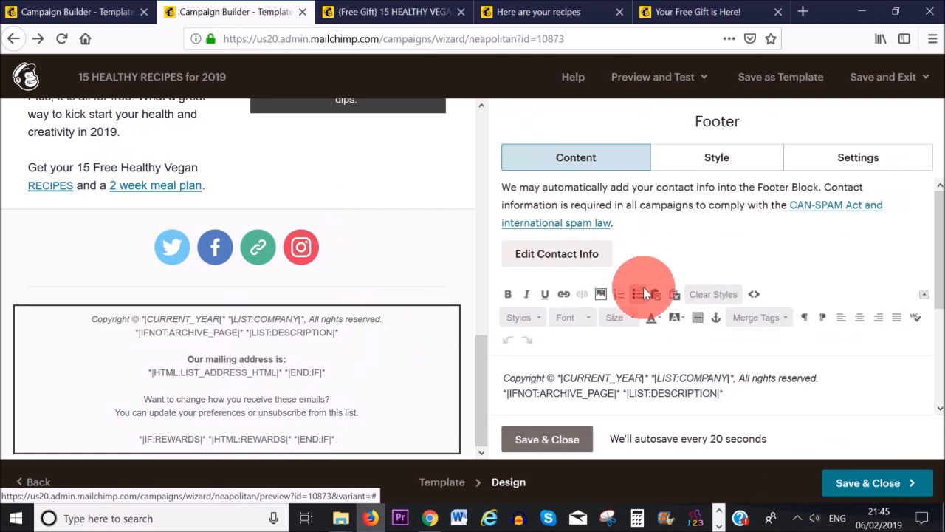
{"action": "left_click", "coordinate": [553, 266]}
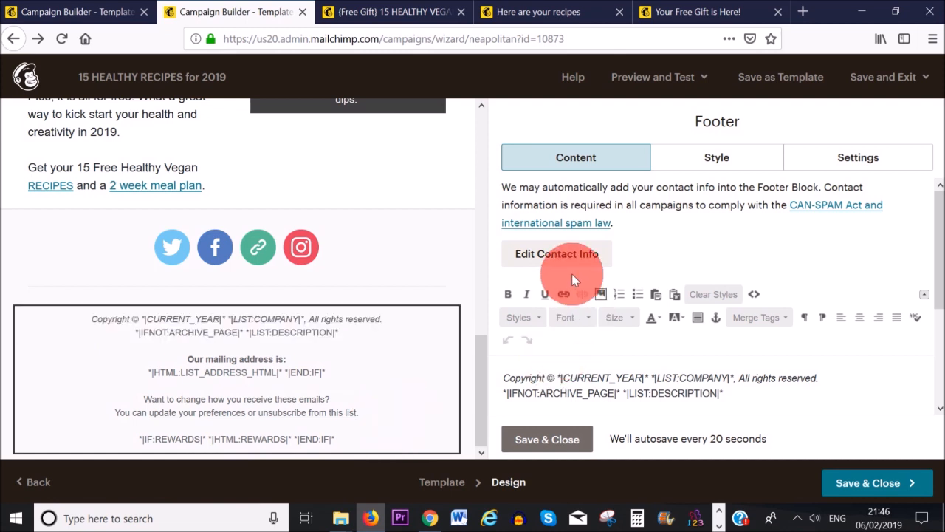
{"action": "left_click", "coordinate": [533, 441]}
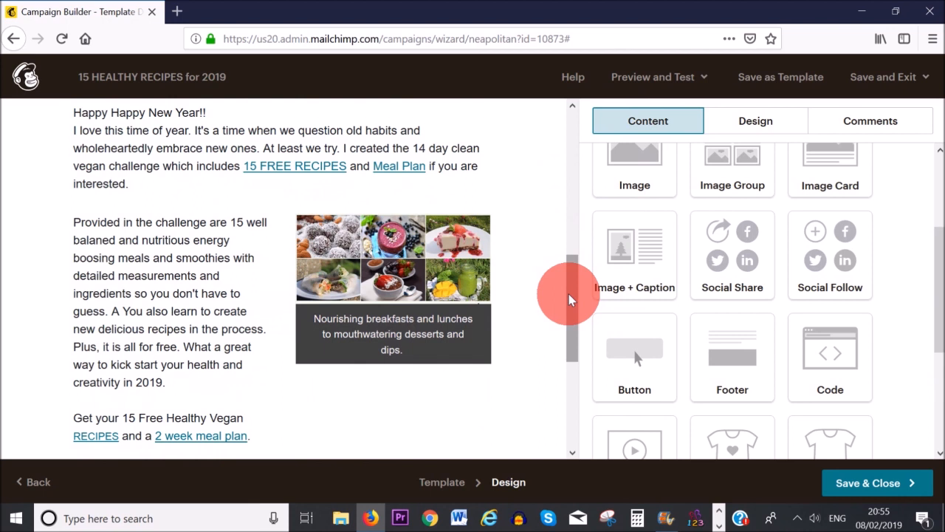
Set the background color of the email's footer section to a dark brownish grey and save the footer design
{"action": "left_click_drag", "start_coordinate": [569, 299], "coordinate": [386, 310]}
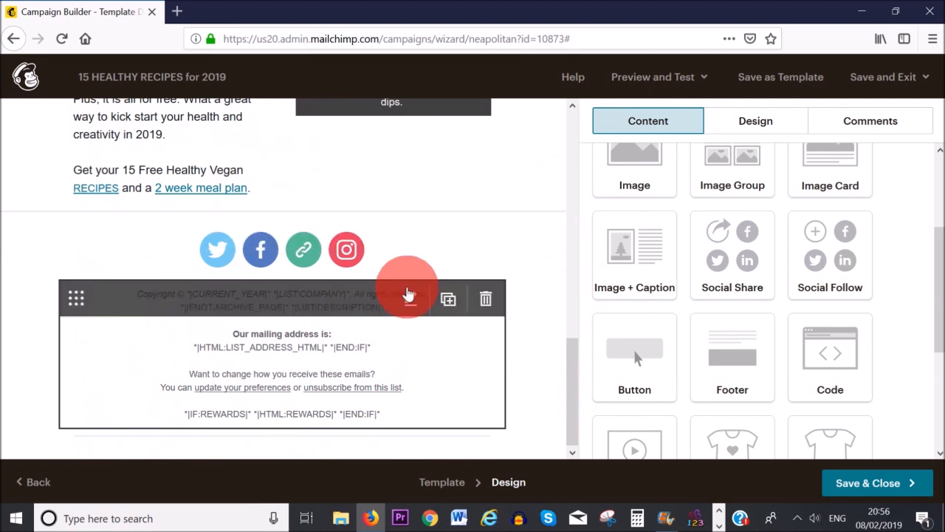
{"action": "left_click_drag", "start_coordinate": [569, 363], "coordinate": [573, 385]}
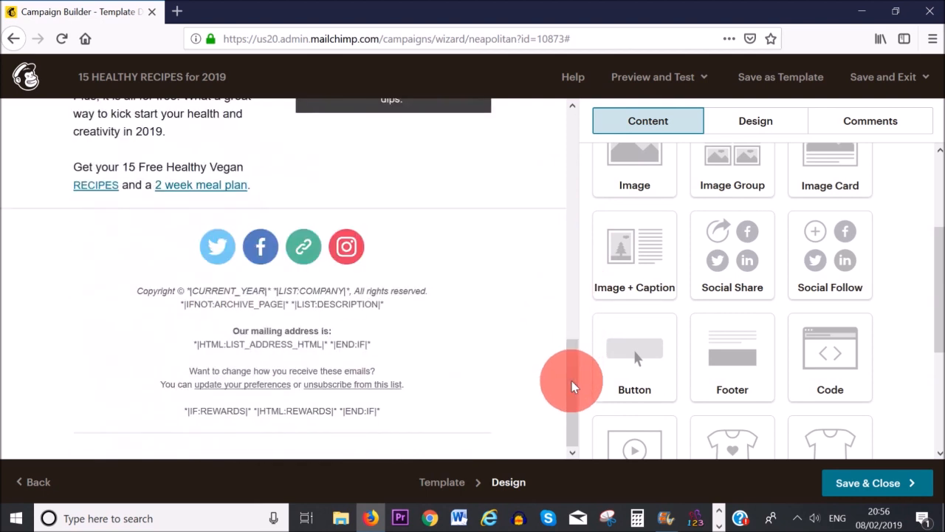
{"action": "left_click_drag", "start_coordinate": [581, 302], "coordinate": [531, 302]}
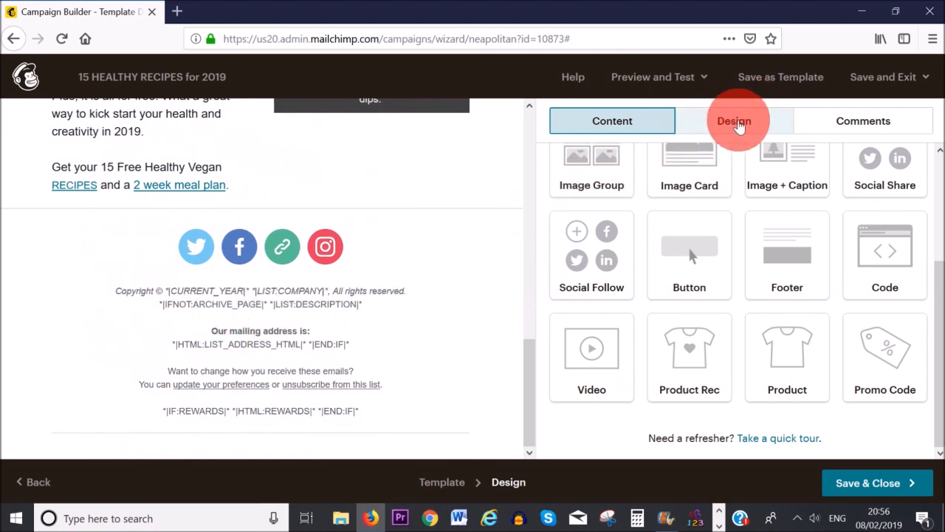
{"action": "left_click", "coordinate": [739, 124]}
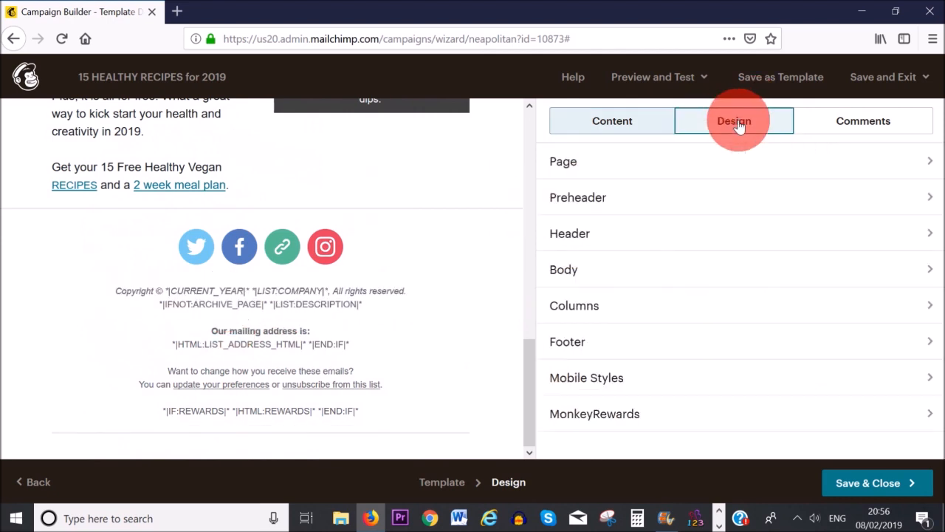
{"action": "left_click", "coordinate": [554, 343]}
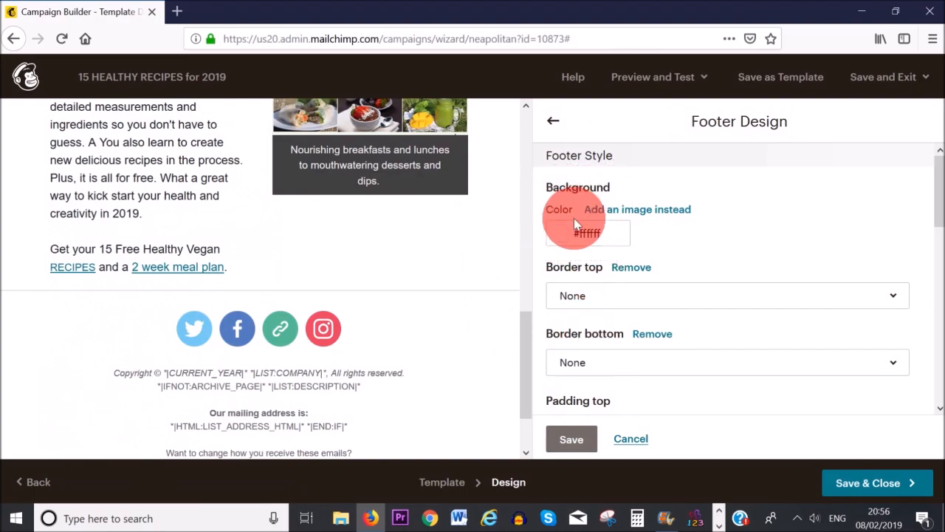
{"action": "left_click", "coordinate": [560, 235]}
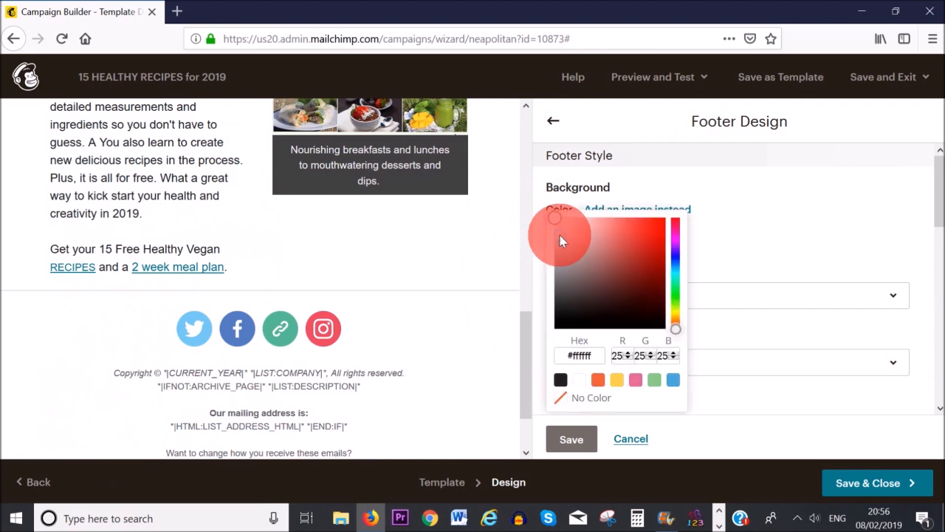
{"action": "left_click_drag", "start_coordinate": [557, 216], "coordinate": [566, 302]}
{"action": "left_click", "coordinate": [574, 447]}
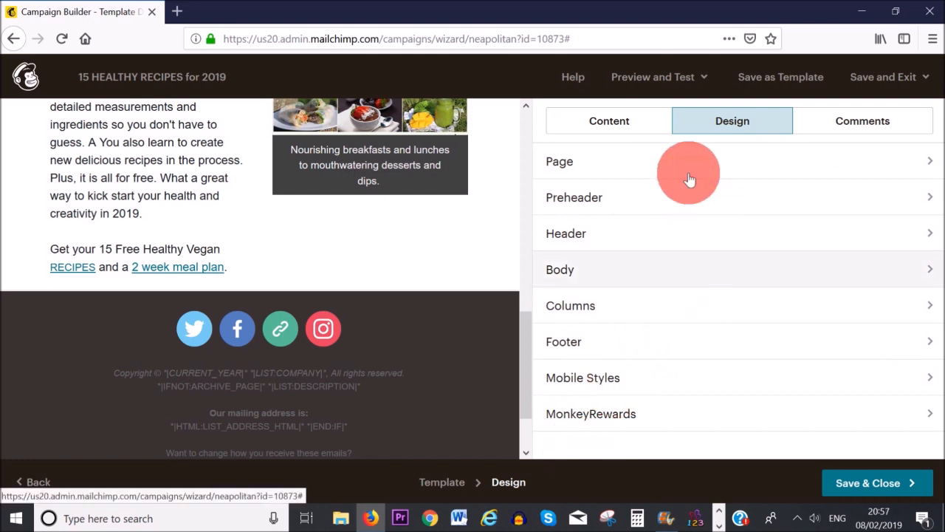
Color all the text in the footer block white, from the copyright line to the rewards tags, and save the block
{"action": "left_click", "coordinate": [626, 132]}
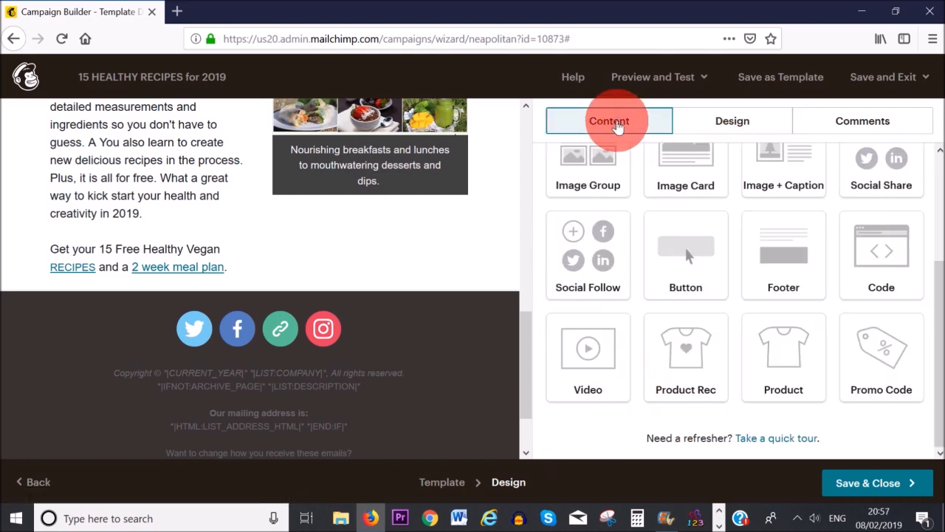
{"action": "scroll", "coordinate": [485, 359], "scroll_direction": "down", "scroll_amount": 2}
{"action": "mouse_move", "coordinate": [393, 298]}
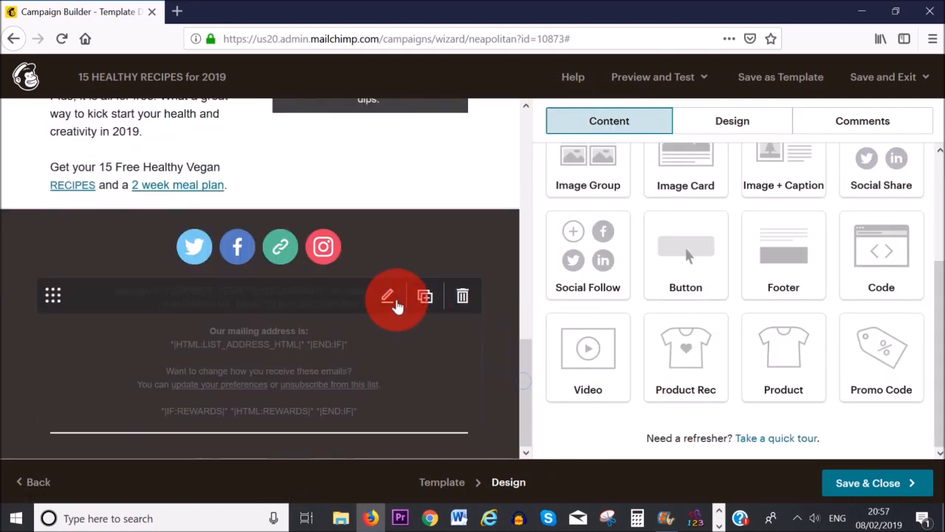
{"action": "left_click", "coordinate": [389, 299]}
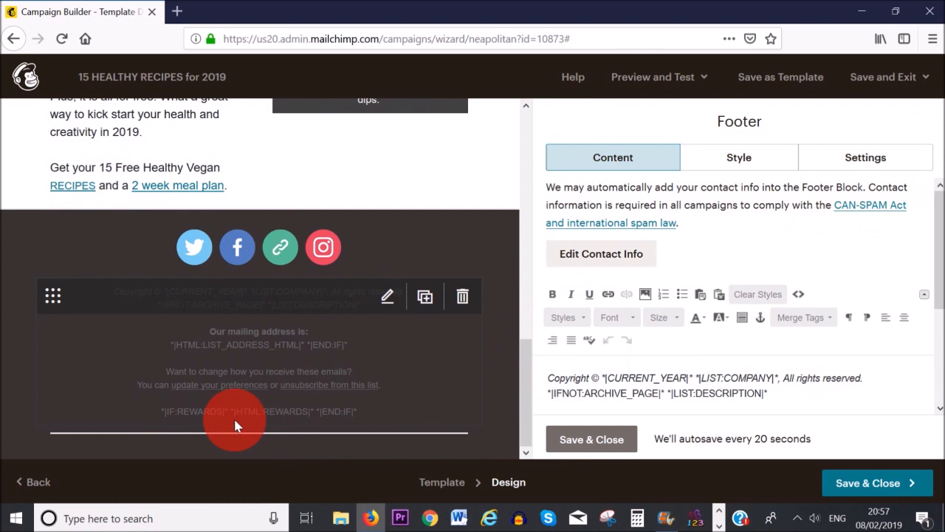
{"action": "left_click_drag", "start_coordinate": [943, 279], "coordinate": [943, 309]}
{"action": "left_click", "coordinate": [551, 350]}
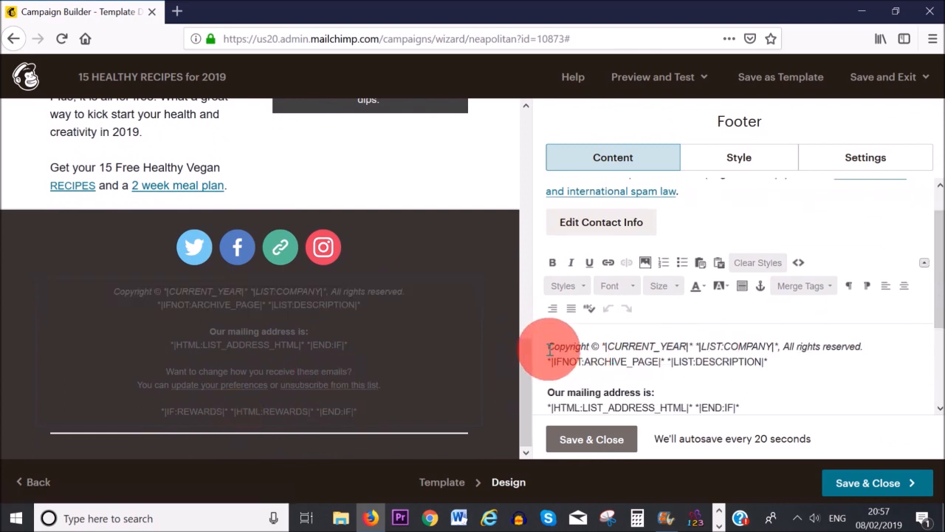
{"action": "left_click_drag", "start_coordinate": [549, 349], "coordinate": [785, 374]}
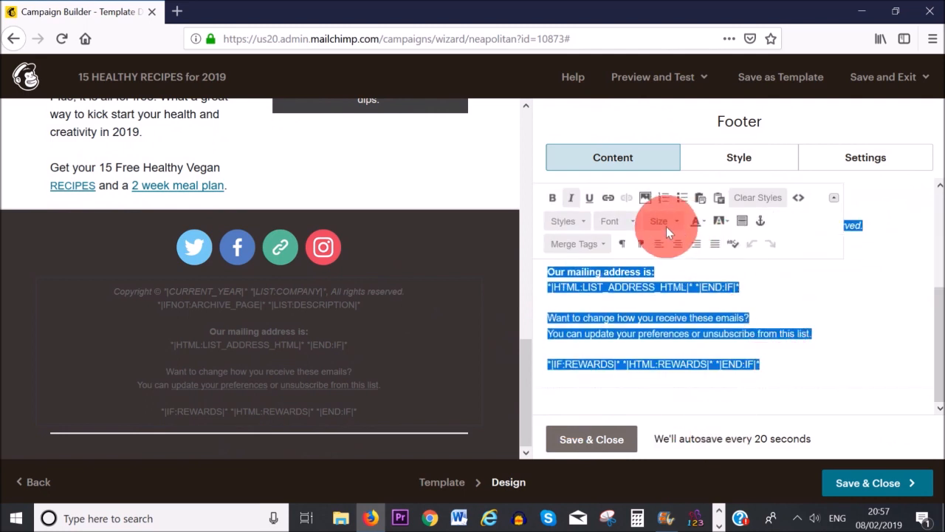
{"action": "left_click", "coordinate": [706, 220]}
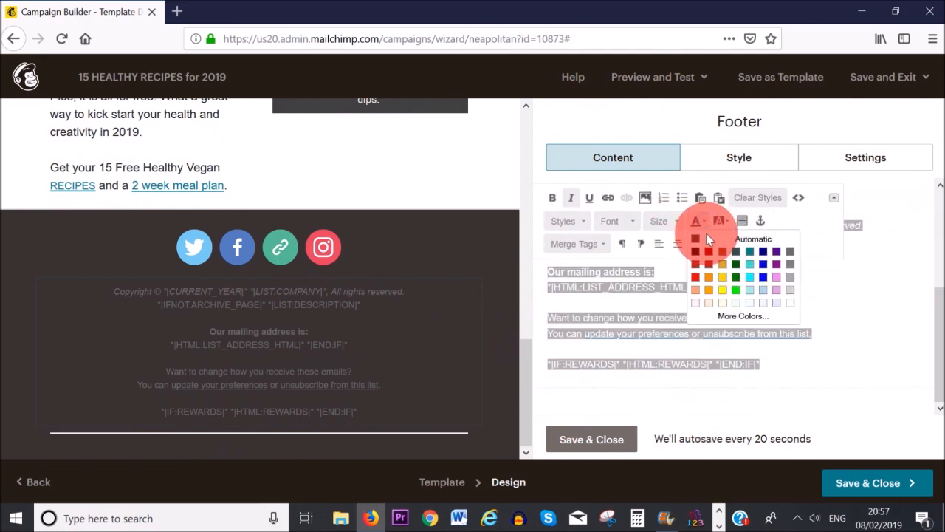
{"action": "left_click", "coordinate": [790, 305]}
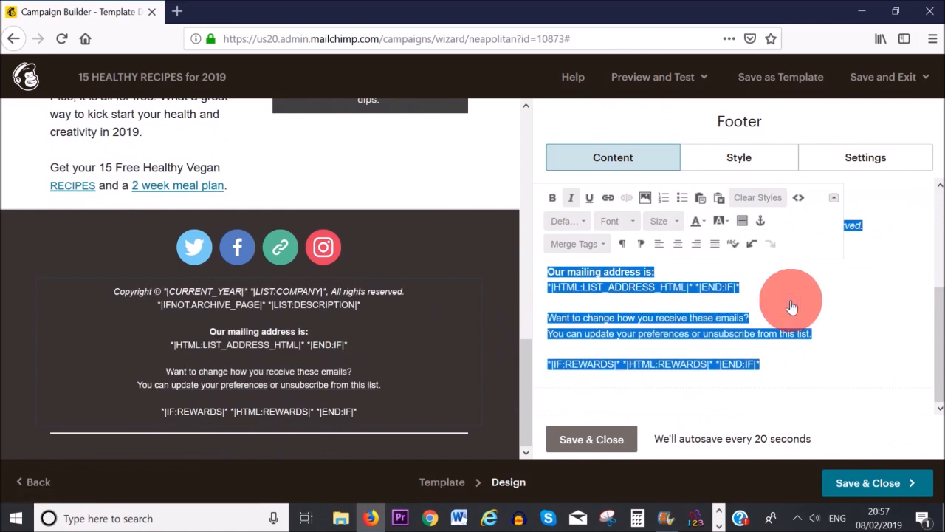
{"action": "left_click", "coordinate": [815, 305]}
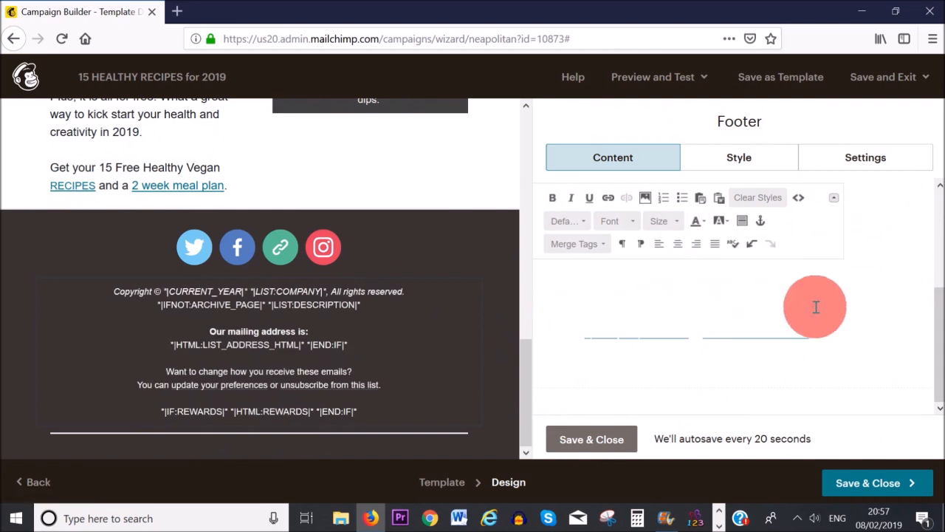
{"action": "left_click", "coordinate": [587, 441]}
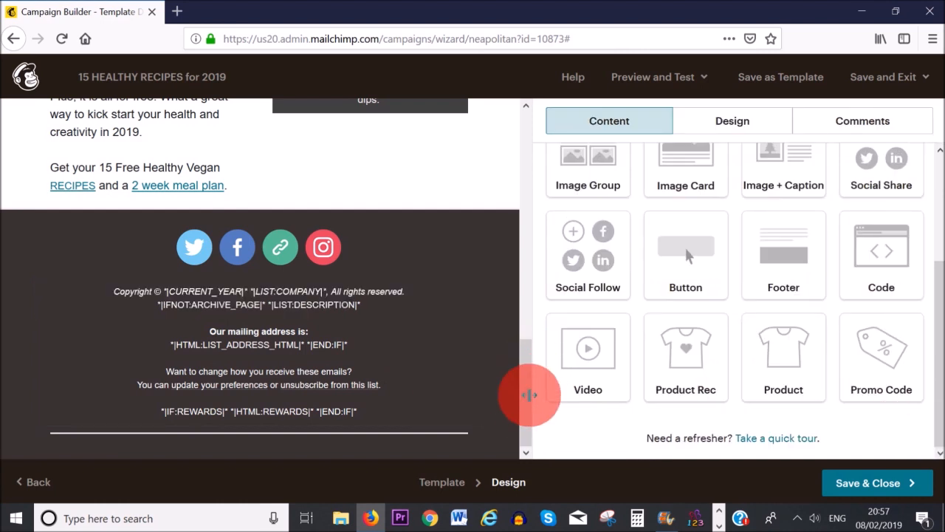
Add a button block between the intro paragraph and the challenge description, with the button text "Get Access Now"
{"action": "left_click_drag", "start_coordinate": [528, 401], "coordinate": [526, 285]}
{"action": "left_click_drag", "start_coordinate": [687, 258], "coordinate": [213, 291]}
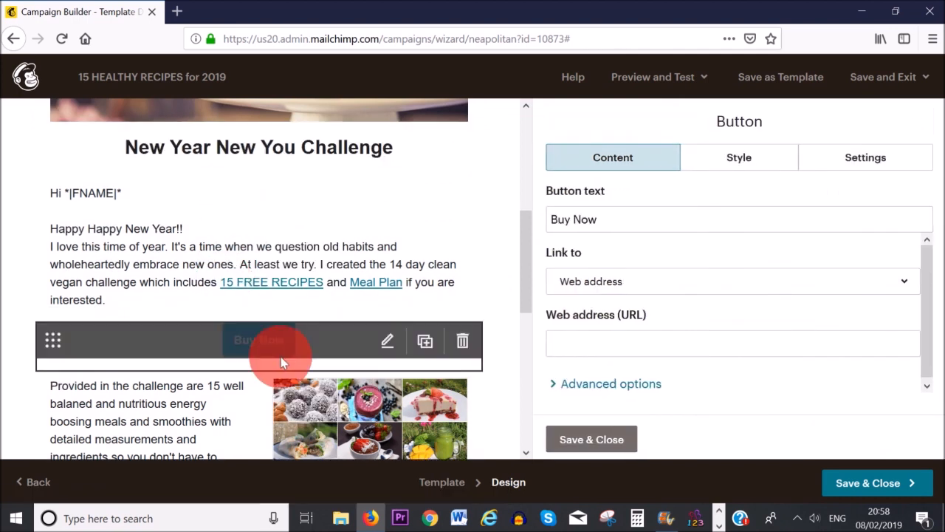
{"action": "left_click_drag", "start_coordinate": [612, 219], "coordinate": [545, 219]}
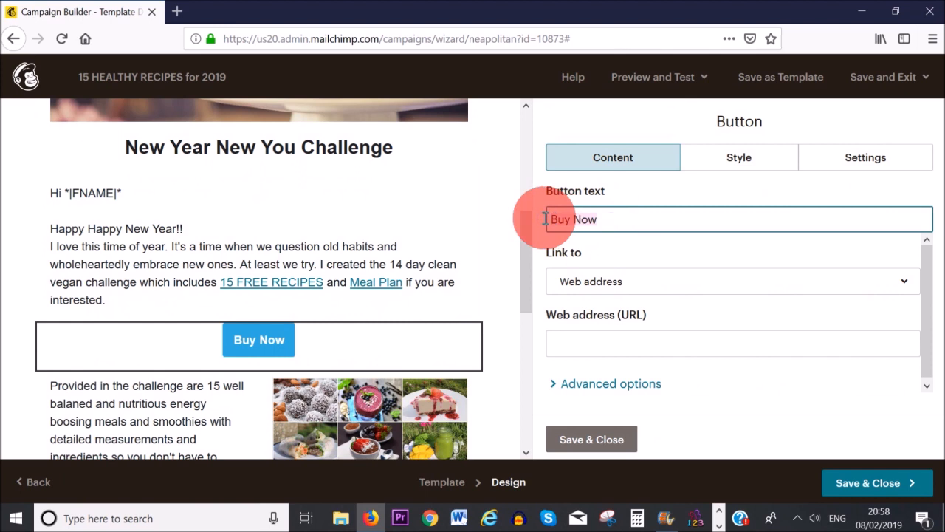
{"action": "type", "text": "Get Access Now"}
Link the "Get Access Now" button to a file, using the document stored in the Content Manager
{"action": "left_click", "coordinate": [572, 281]}
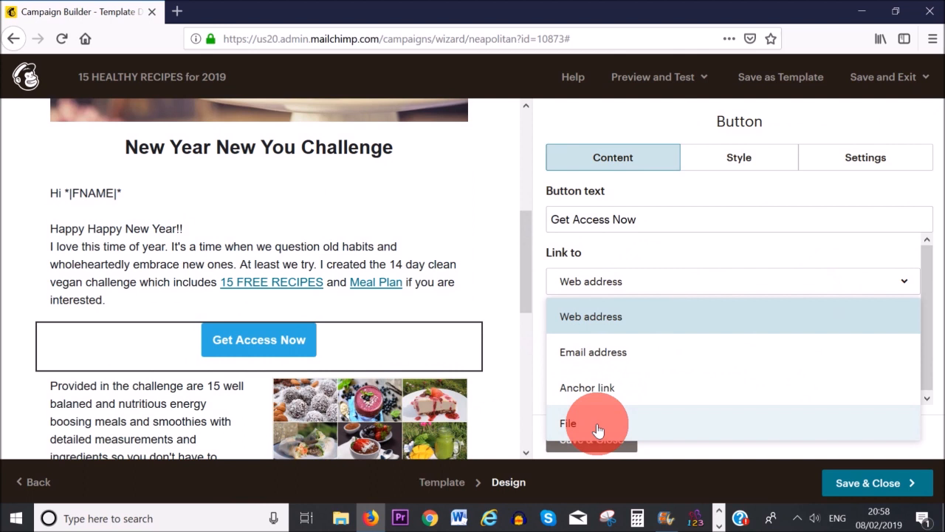
{"action": "left_click", "coordinate": [598, 430]}
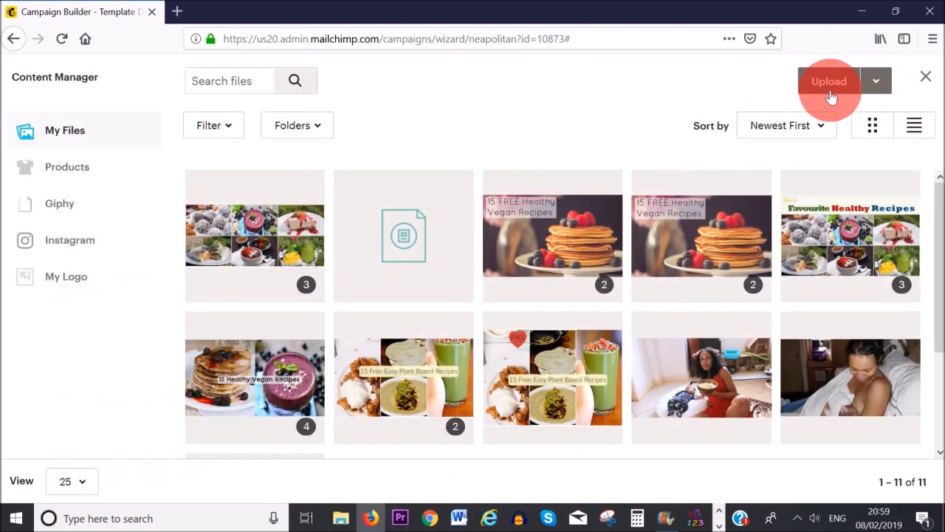
{"action": "left_click", "coordinate": [418, 222]}
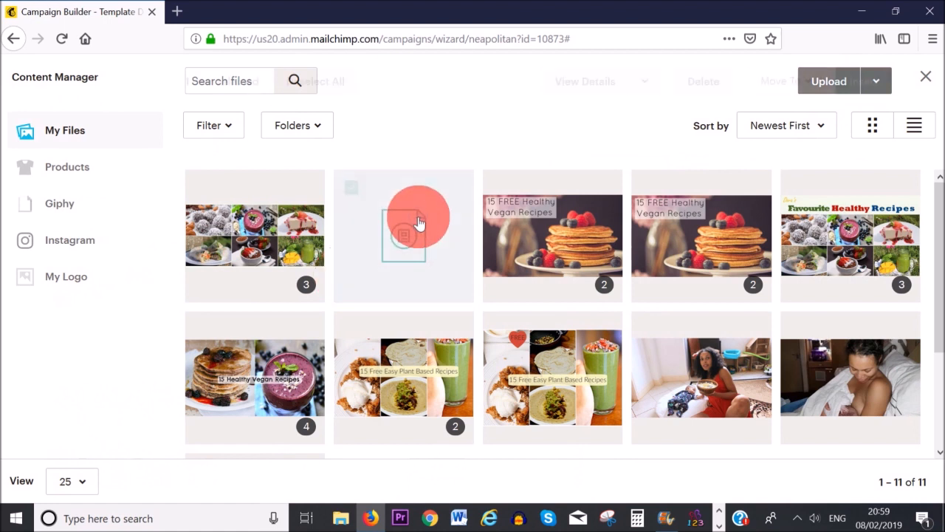
{"action": "left_click", "coordinate": [864, 81]}
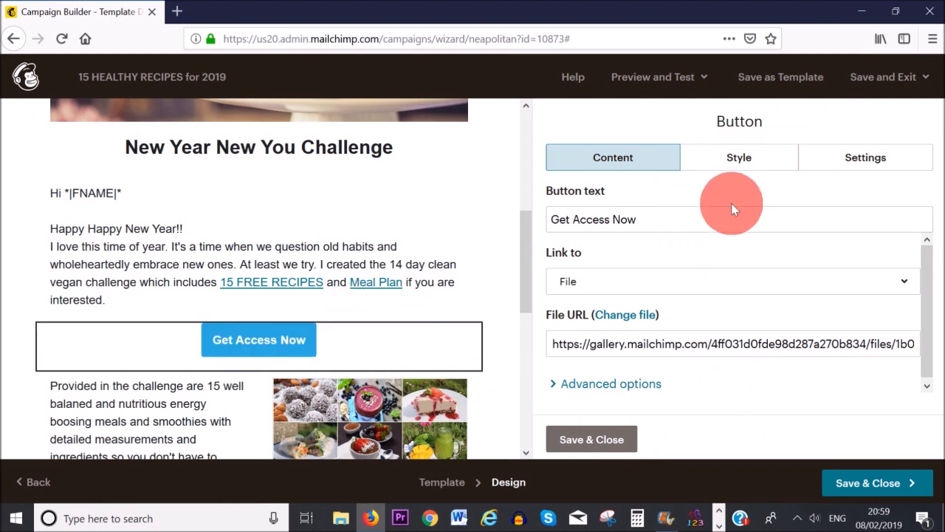
Change the background color of the "Get Access Now" button to dark green and save the button block
{"action": "left_click", "coordinate": [761, 168]}
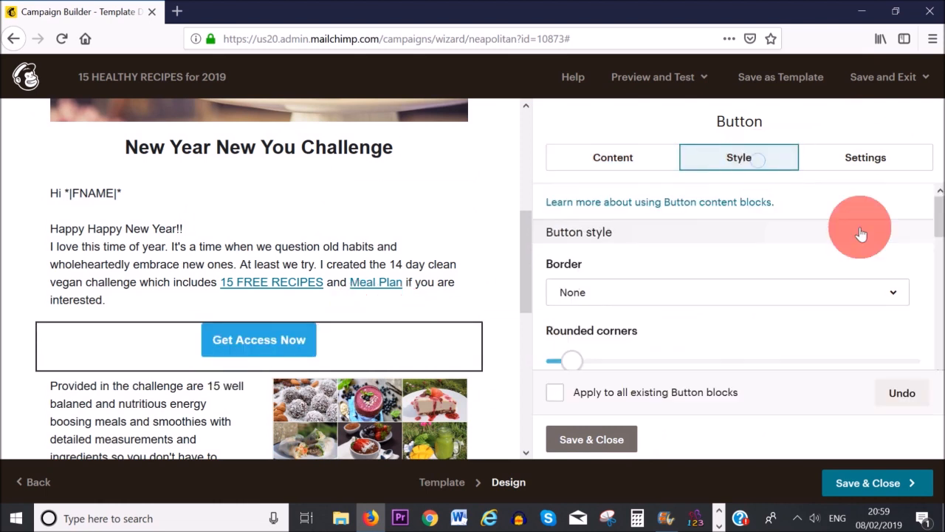
{"action": "left_click_drag", "start_coordinate": [937, 226], "coordinate": [936, 275]}
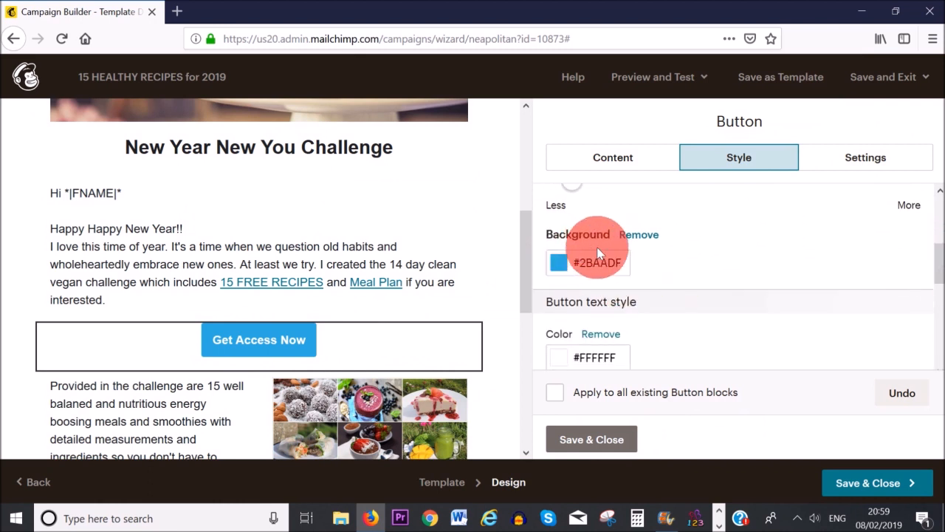
{"action": "left_click", "coordinate": [560, 264]}
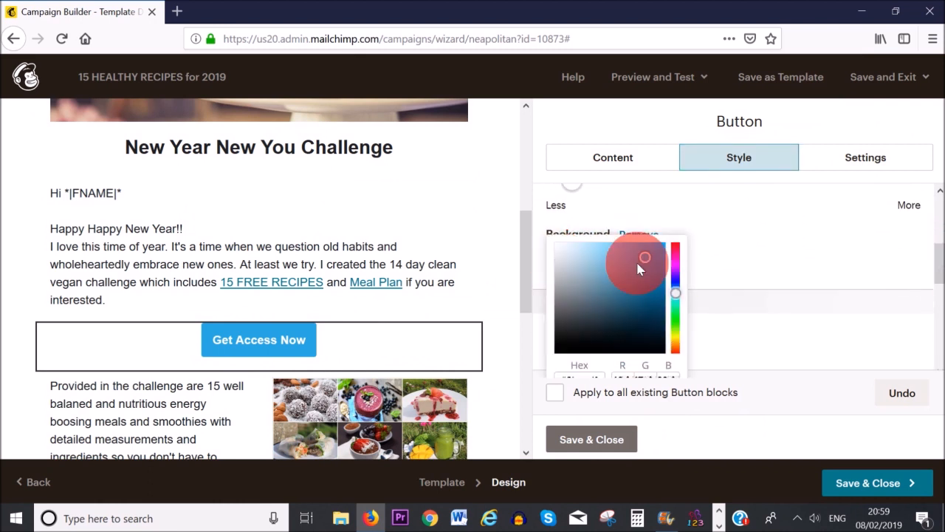
{"action": "left_click", "coordinate": [676, 298]}
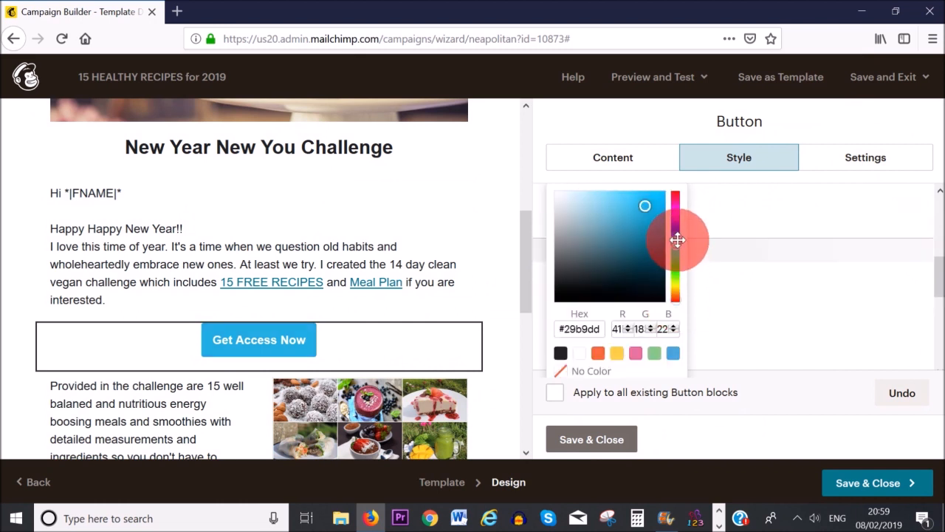
{"action": "left_click_drag", "start_coordinate": [677, 241], "coordinate": [677, 252]}
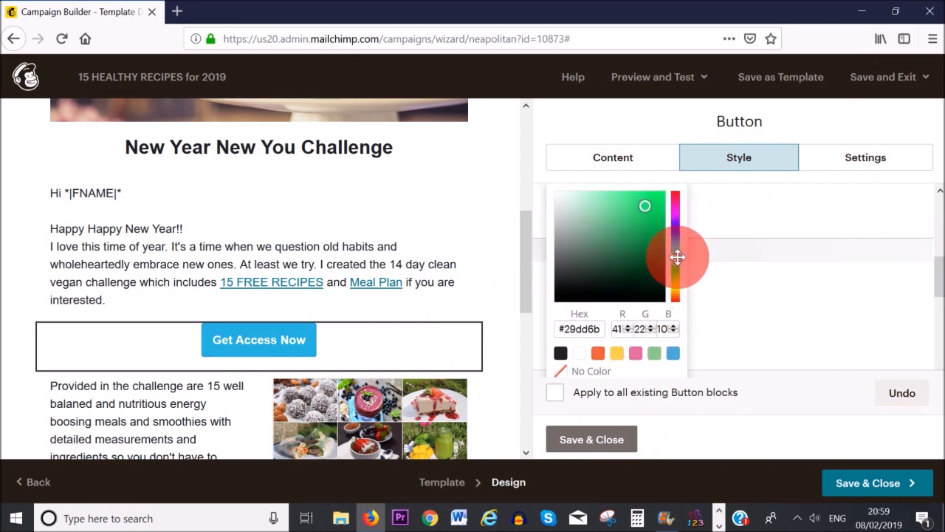
{"action": "left_click_drag", "start_coordinate": [647, 205], "coordinate": [648, 246]}
{"action": "left_click", "coordinate": [599, 439]}
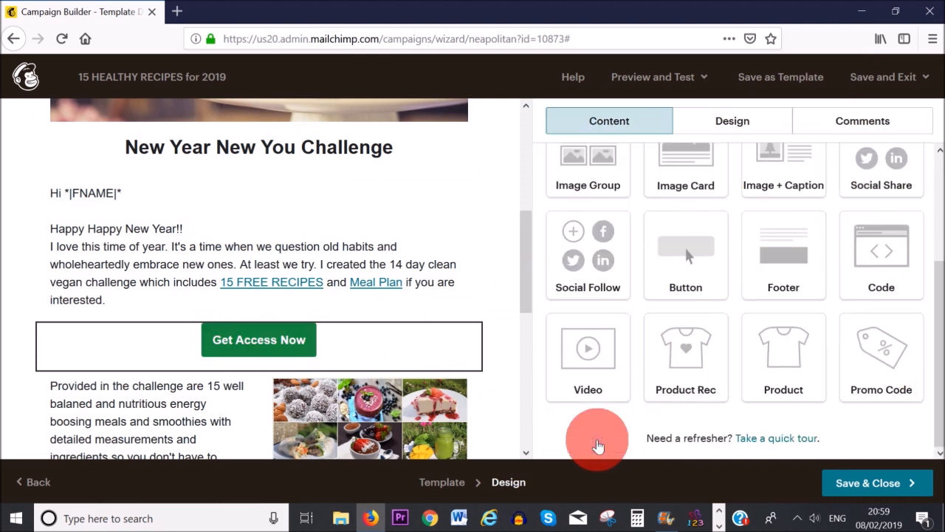
Preview the campaign in desktop preview mode and read through the email from the pancake image down
{"action": "left_click", "coordinate": [251, 343]}
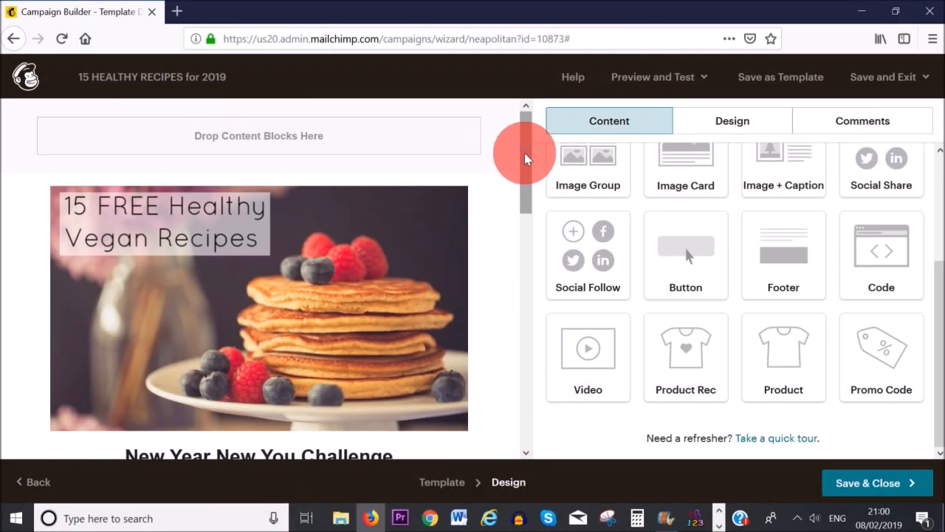
{"action": "mouse_move", "coordinate": [524, 152]}
{"action": "left_mouse_down"}
{"action": "mouse_move", "coordinate": [527, 431]}
{"action": "mouse_move", "coordinate": [535, 144]}
{"action": "left_mouse_up"}
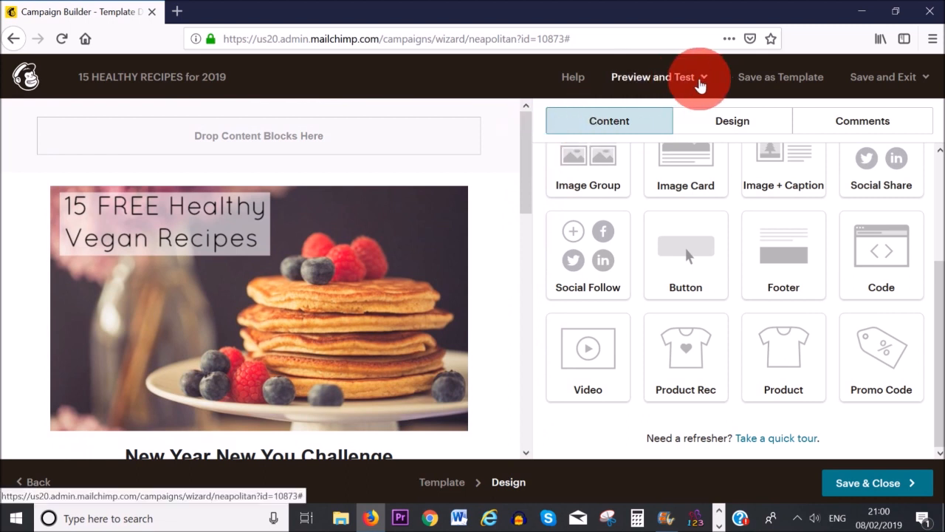
{"action": "left_click", "coordinate": [702, 83]}
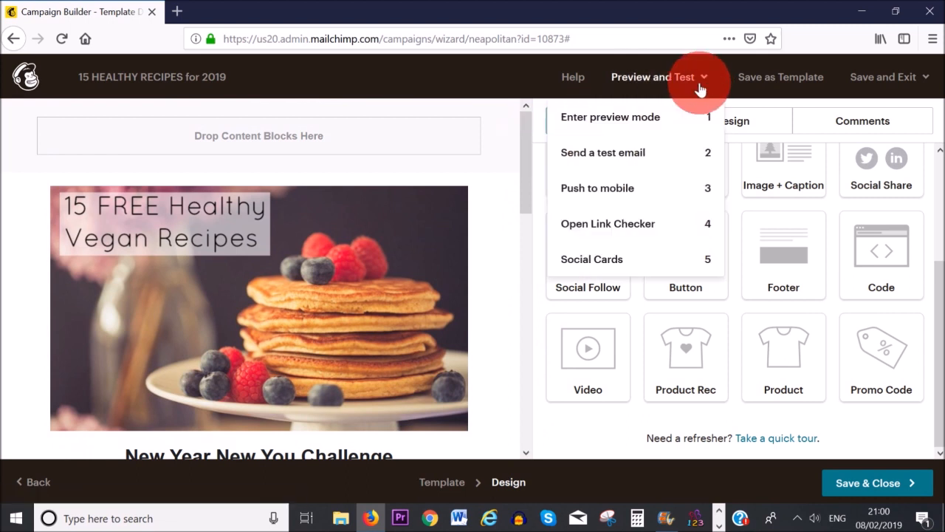
{"action": "left_click", "coordinate": [625, 121]}
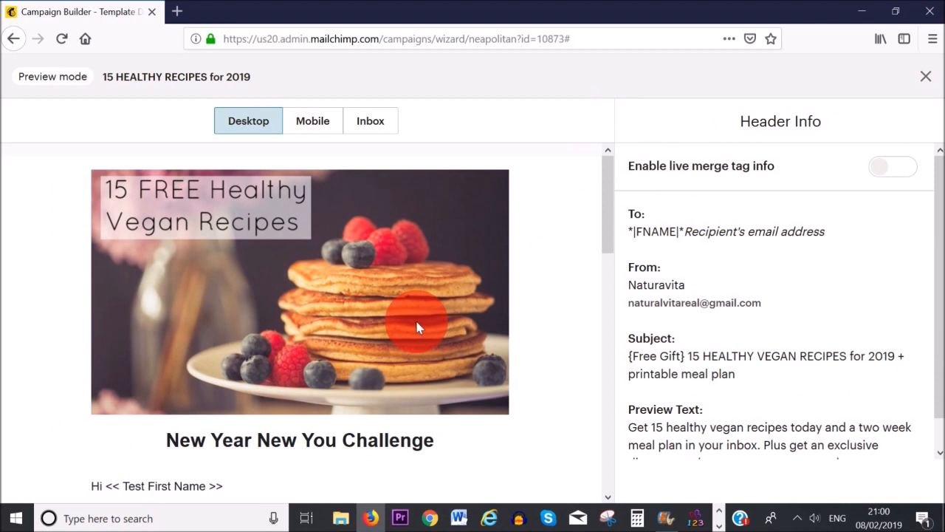
{"action": "left_click_drag", "start_coordinate": [605, 169], "coordinate": [529, 439]}
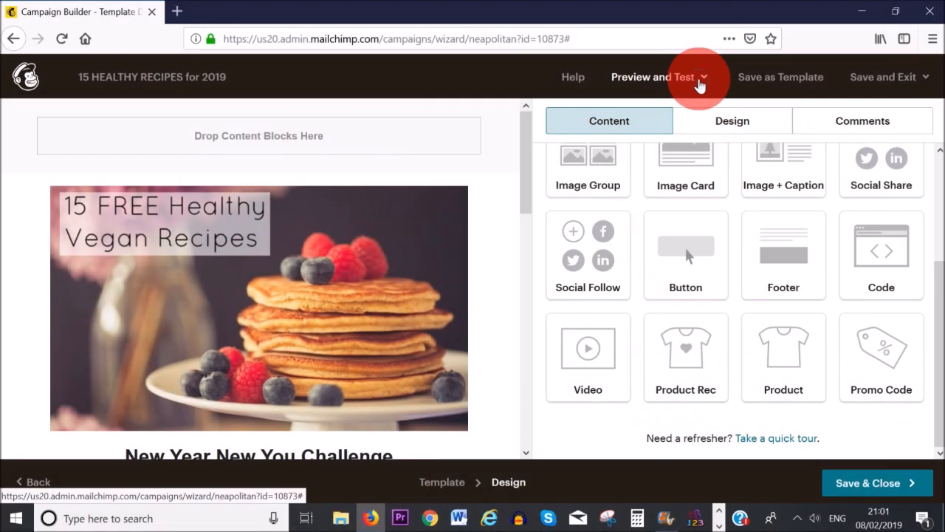
Look at the test email option, then run the Link Checker and examine the email's links, including Meal Plan
{"action": "left_click", "coordinate": [699, 81]}
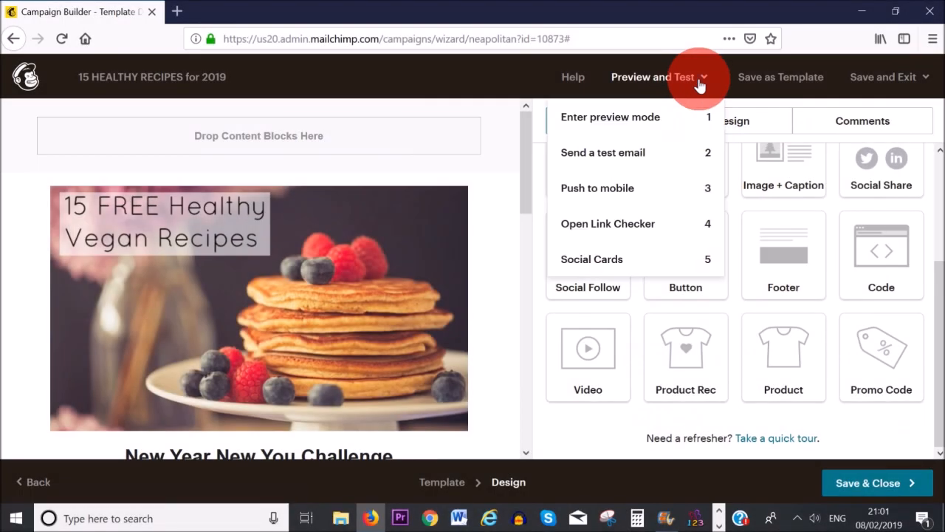
{"action": "left_click", "coordinate": [625, 159]}
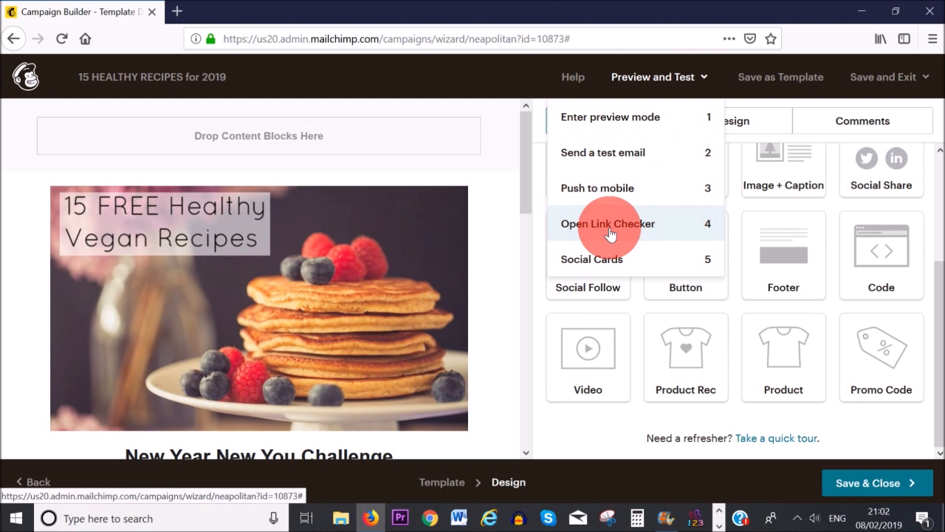
{"action": "left_click", "coordinate": [650, 235]}
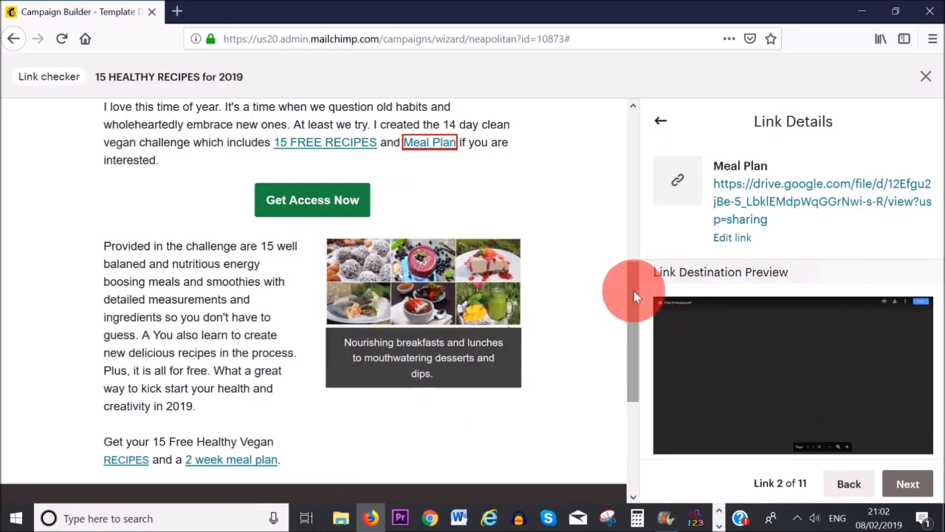
{"action": "left_click_drag", "start_coordinate": [634, 291], "coordinate": [632, 249]}
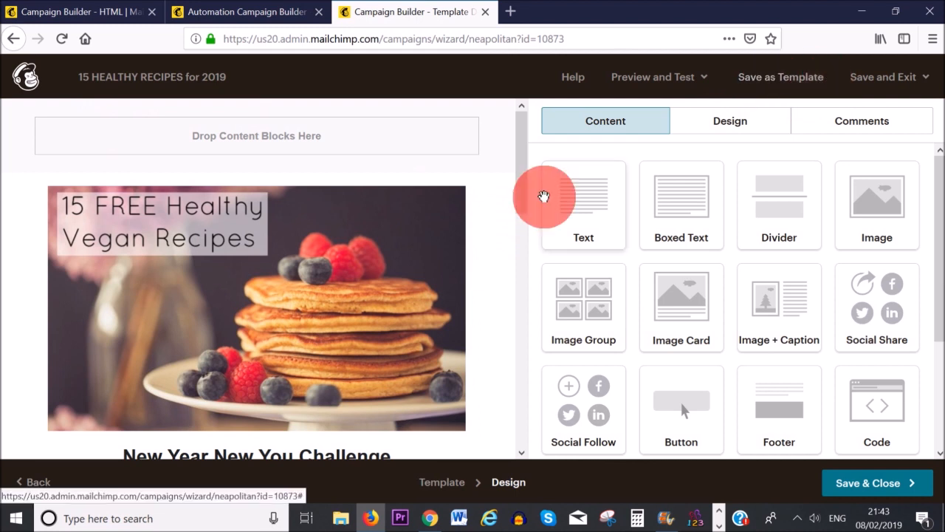
Save the email design as a new template named "1:2 Column - Full Width free recipes" and return to the campaign
{"action": "mouse_move", "coordinate": [520, 196]}
{"action": "left_mouse_down"}
{"action": "mouse_move", "coordinate": [526, 443]}
{"action": "mouse_move", "coordinate": [520, 189]}
{"action": "left_mouse_up"}
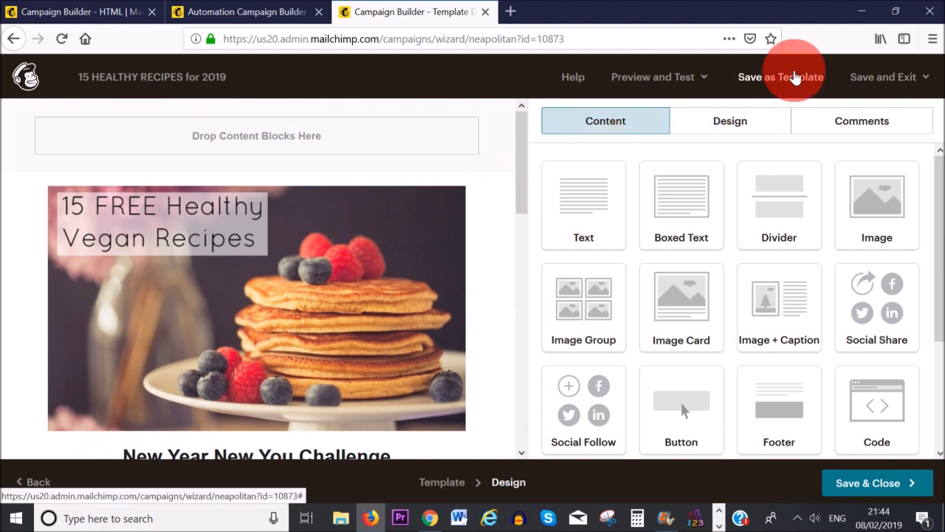
{"action": "left_click", "coordinate": [796, 76]}
{"action": "left_click", "coordinate": [358, 277]}
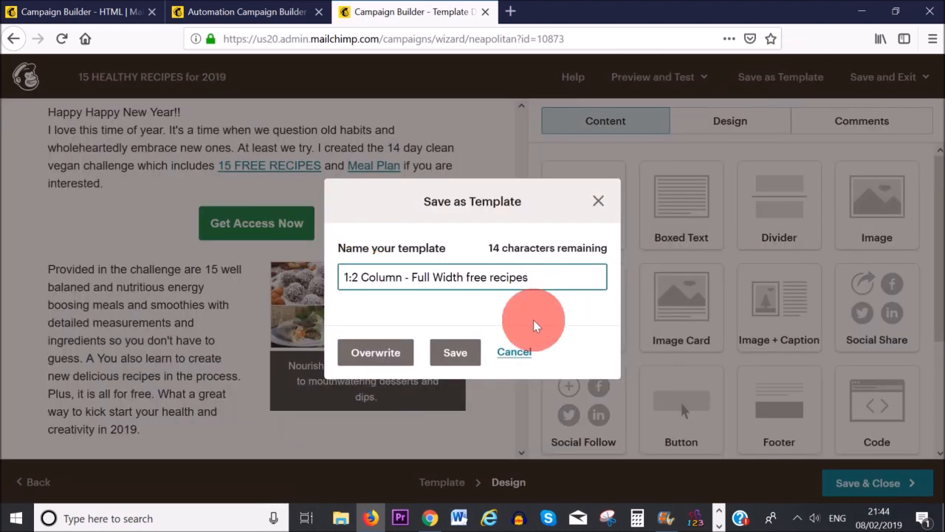
{"action": "left_click", "coordinate": [447, 354]}
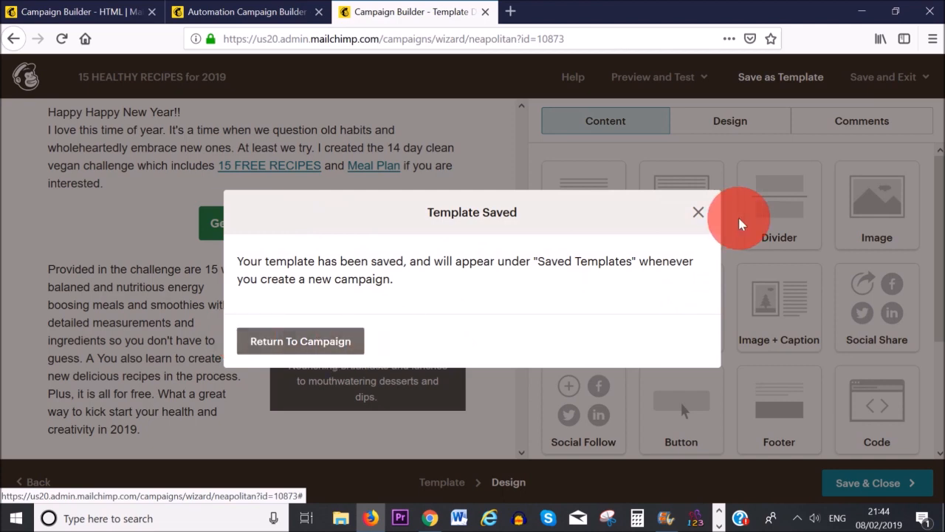
{"action": "left_click", "coordinate": [698, 212]}
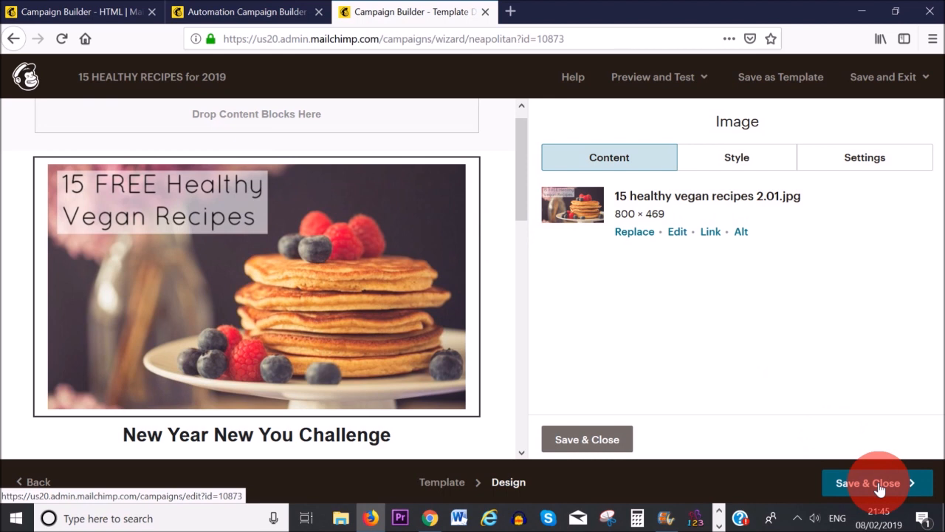
Save and close the email design, send the campaign immediately to the Test list, and look over the confirmation page
{"action": "left_click", "coordinate": [877, 484]}
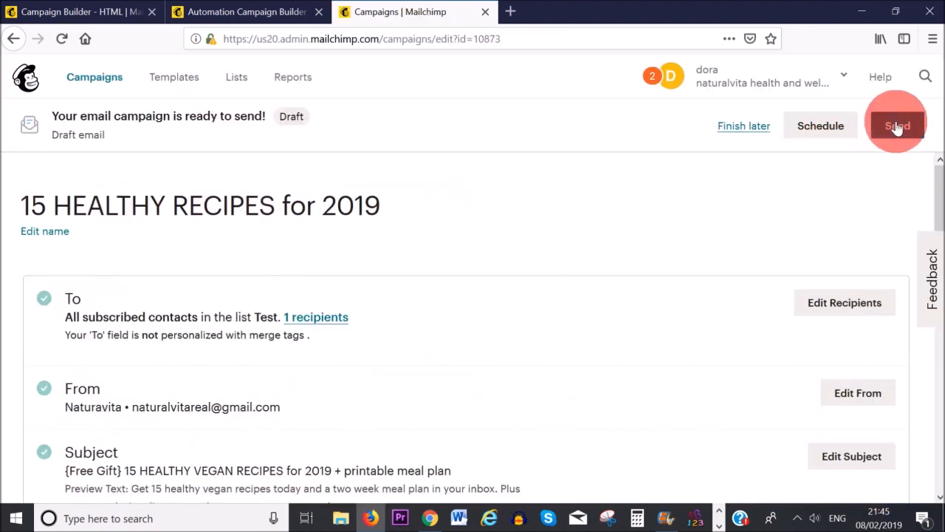
{"action": "left_click", "coordinate": [897, 127]}
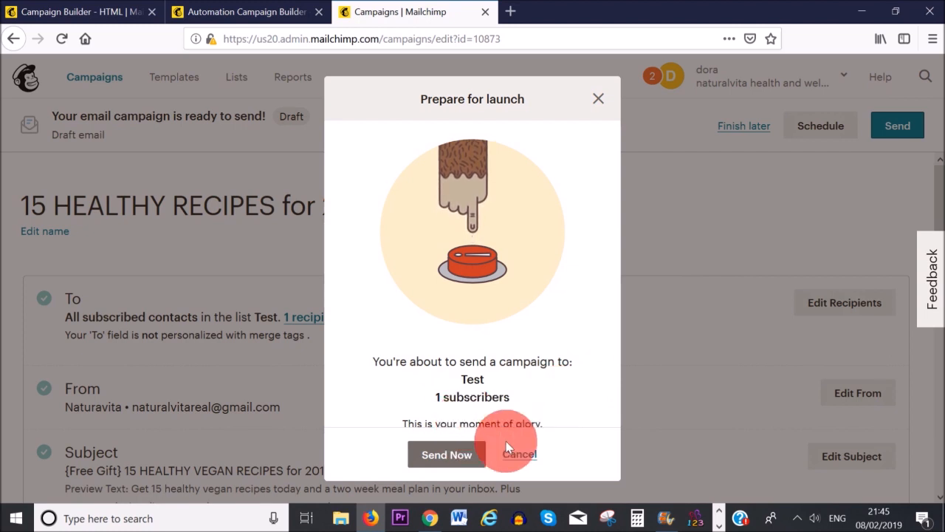
{"action": "left_click", "coordinate": [446, 455]}
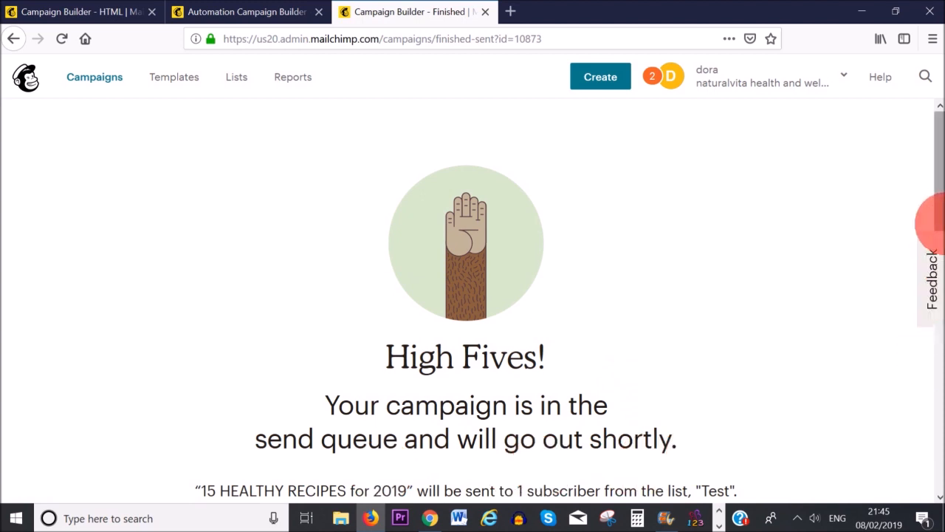
{"action": "left_click_drag", "start_coordinate": [936, 222], "coordinate": [944, 292]}
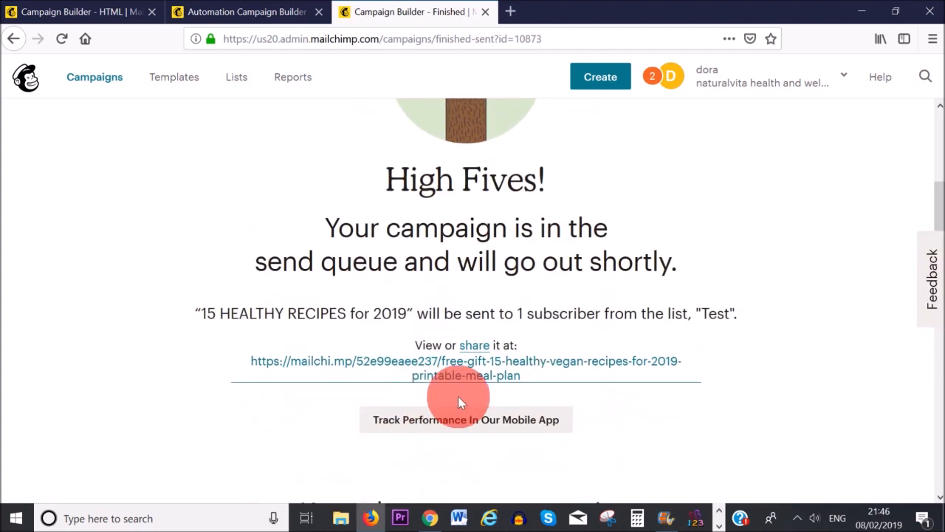
{"action": "left_click_drag", "start_coordinate": [935, 213], "coordinate": [936, 144]}
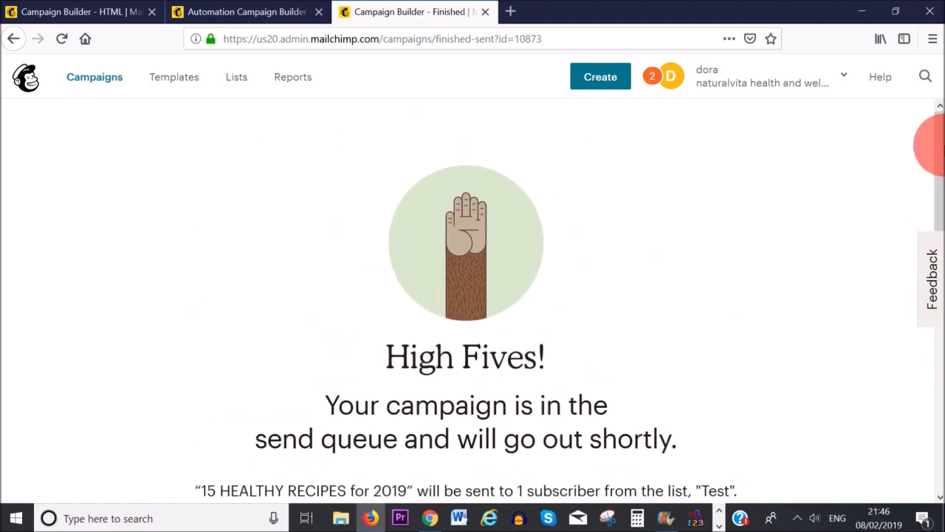
Start creating a new email campaign from the dashboard and choose the automated email type
{"action": "left_click", "coordinate": [93, 79]}
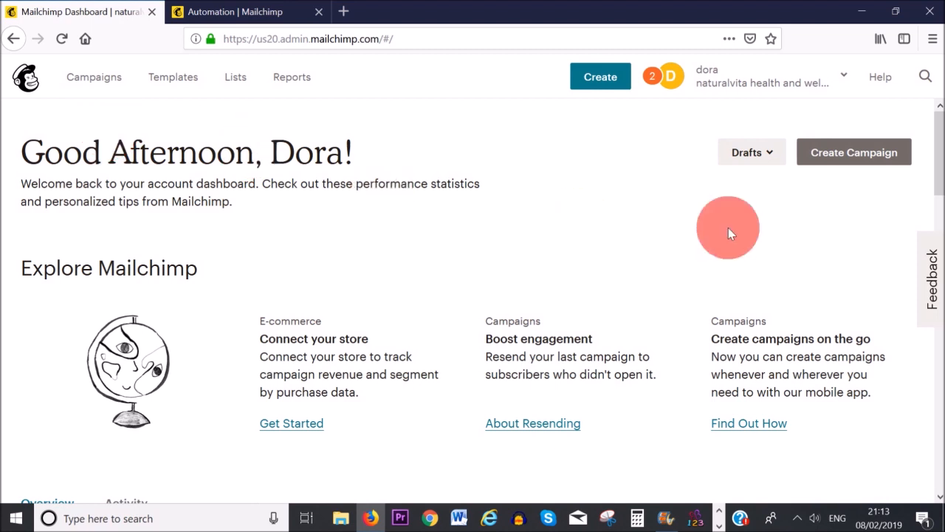
{"action": "left_click", "coordinate": [872, 164]}
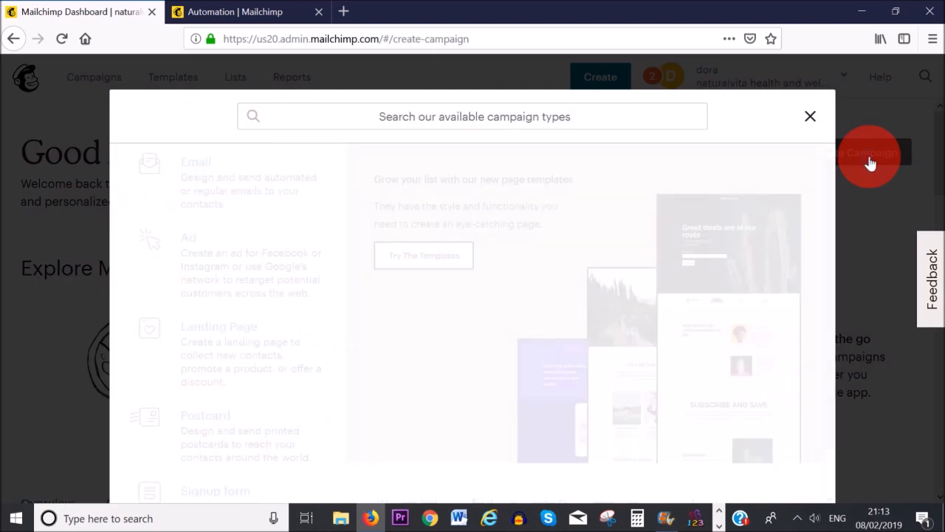
{"action": "left_click", "coordinate": [196, 164]}
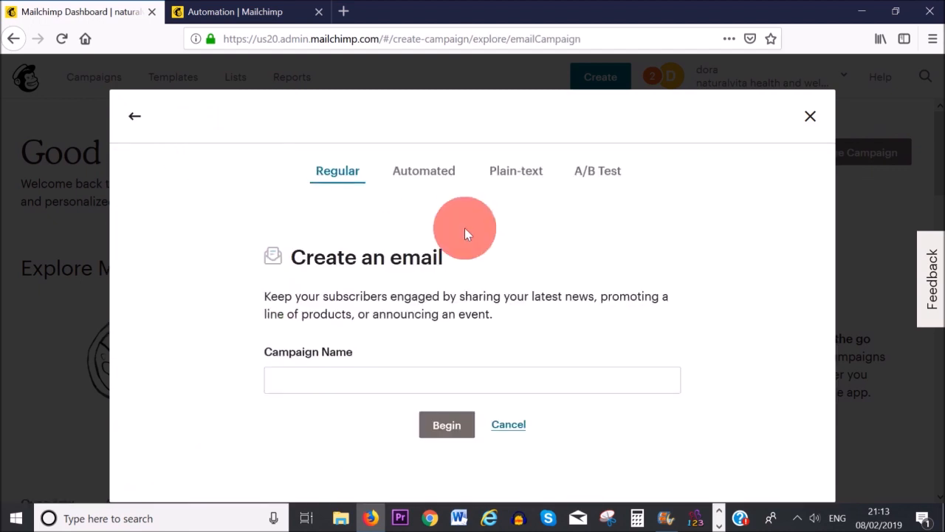
{"action": "left_click", "coordinate": [427, 177]}
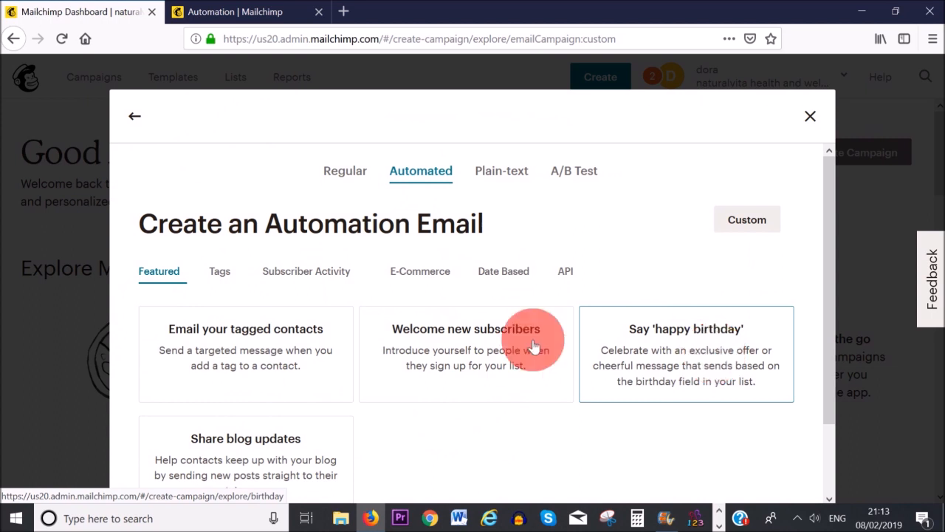
Look through the e-commerce, subscriber activity and featured automation emails
{"action": "left_click", "coordinate": [418, 271]}
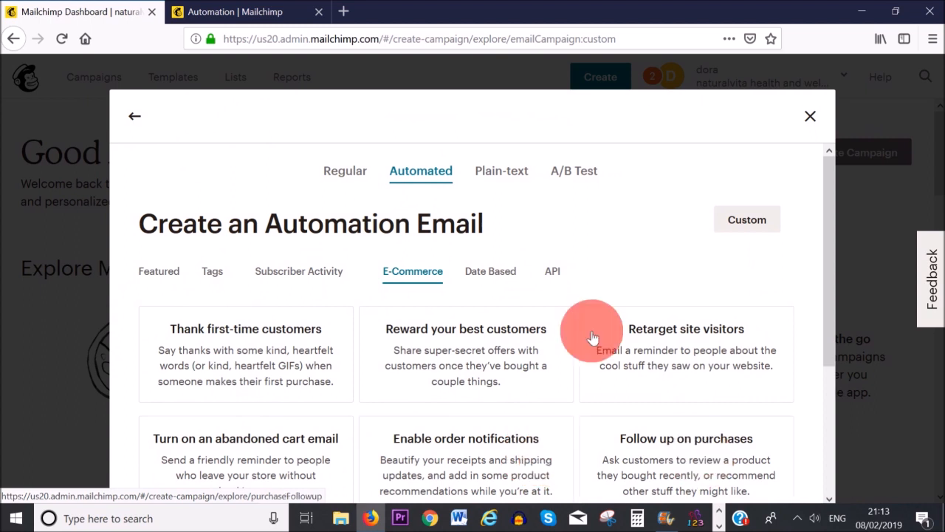
{"action": "left_click", "coordinate": [295, 273]}
{"action": "left_click", "coordinate": [415, 358]}
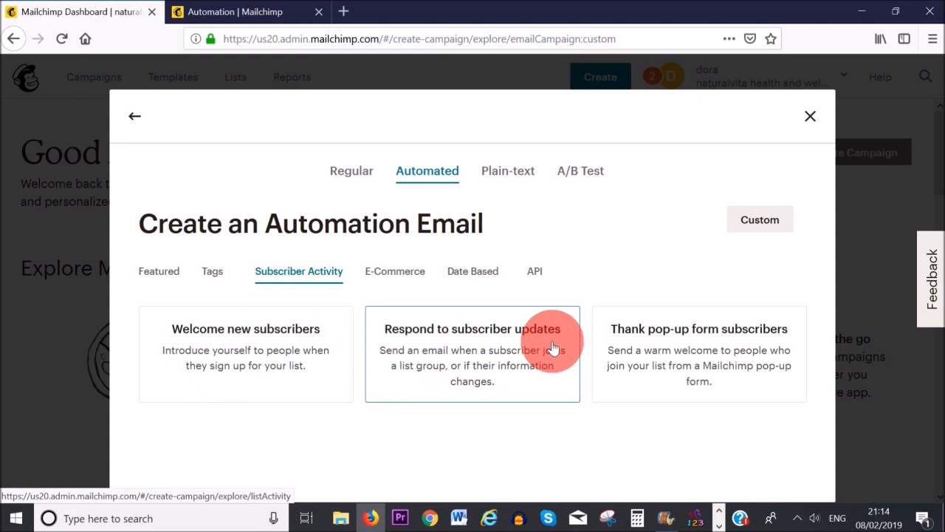
{"action": "left_click", "coordinate": [159, 277]}
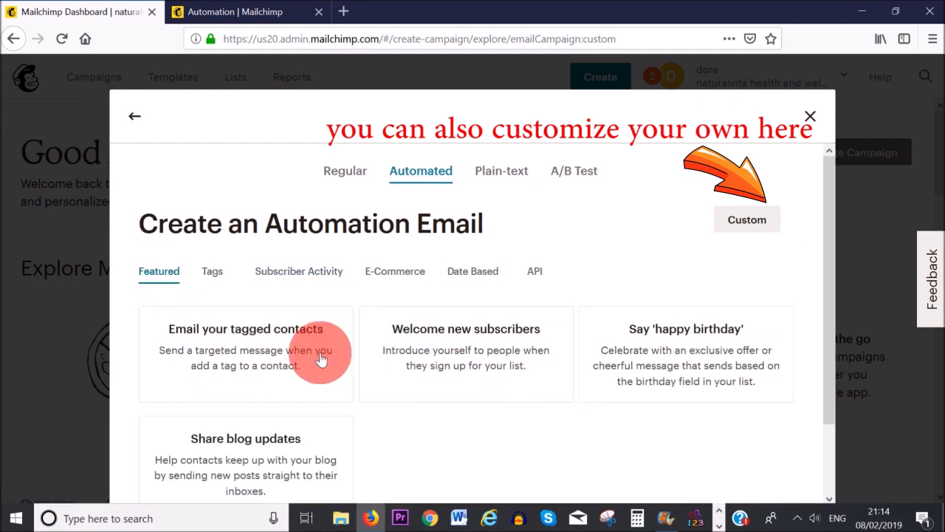
Open the automation for welcoming new subscribers, compare the message and series types, and choose the onboarding series
{"action": "left_click", "coordinate": [504, 347]}
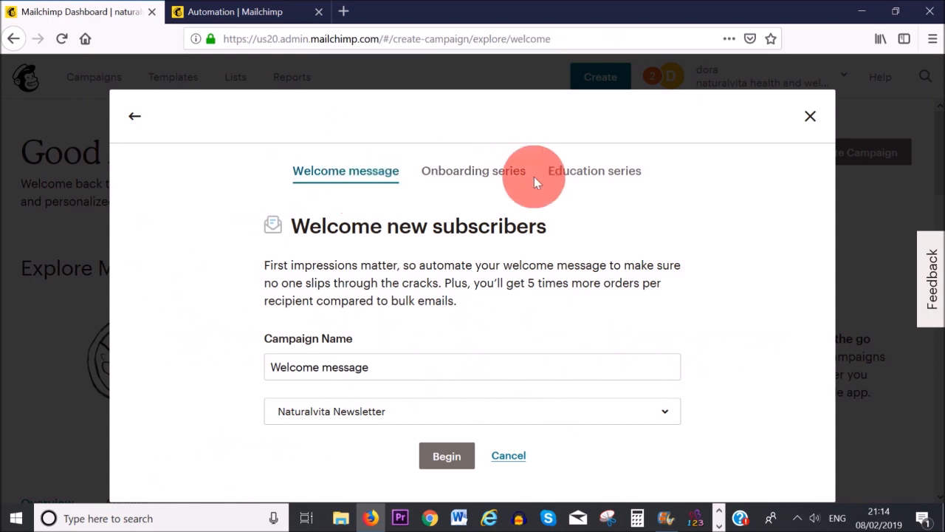
{"action": "left_click", "coordinate": [478, 180]}
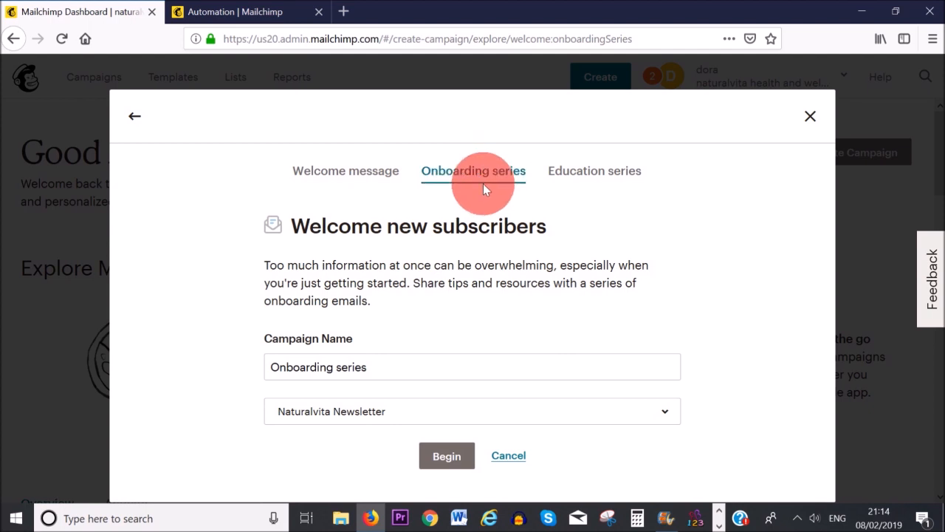
{"action": "left_click", "coordinate": [597, 179]}
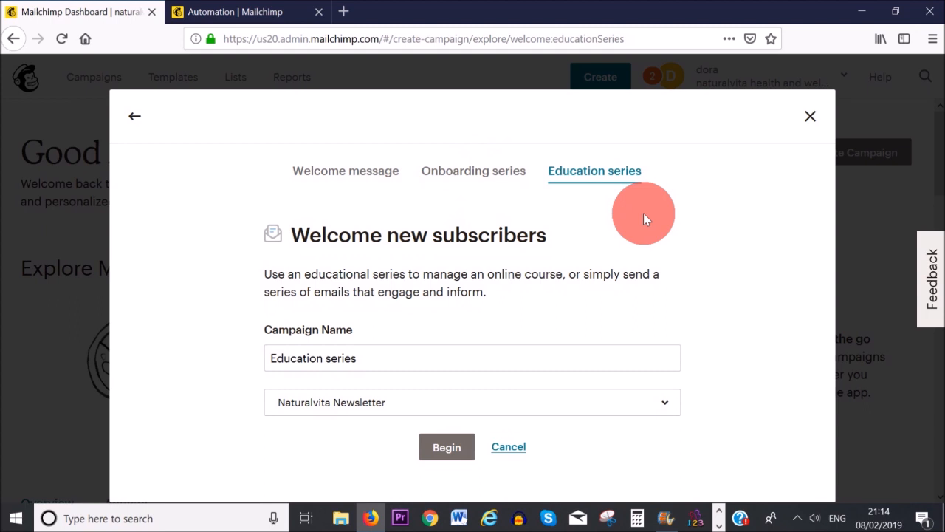
{"action": "left_click", "coordinate": [463, 181]}
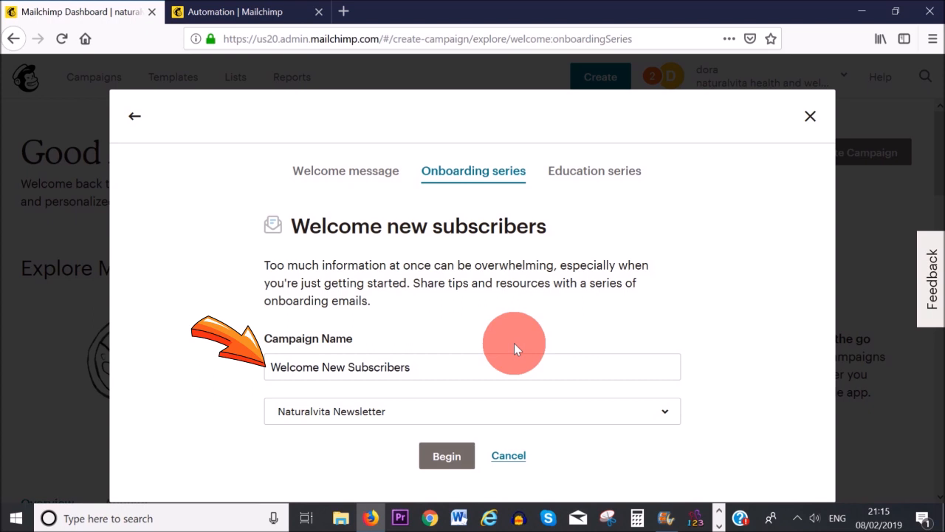
Name the campaign "Welcome New Subscribers", select the Naturalvita Newsletter list, and begin building the workflow
{"action": "left_click", "coordinate": [669, 422]}
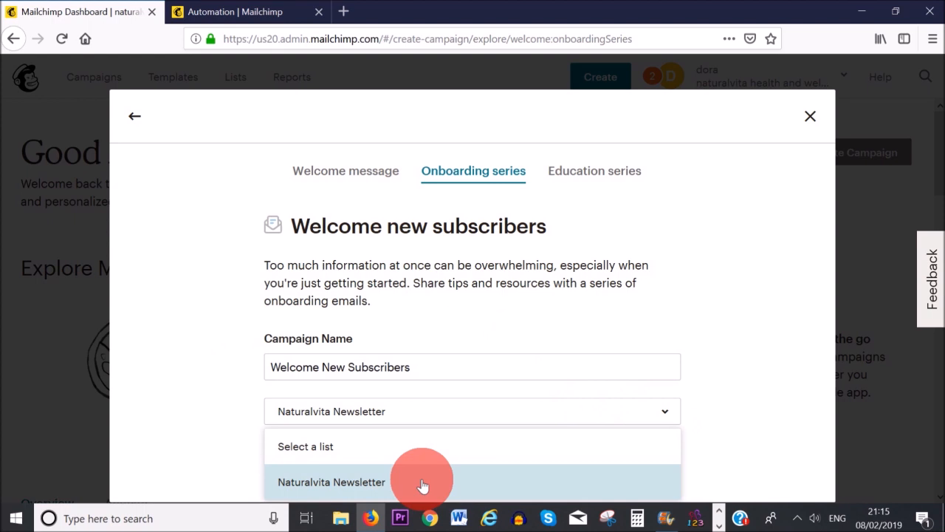
{"action": "left_click", "coordinate": [361, 483]}
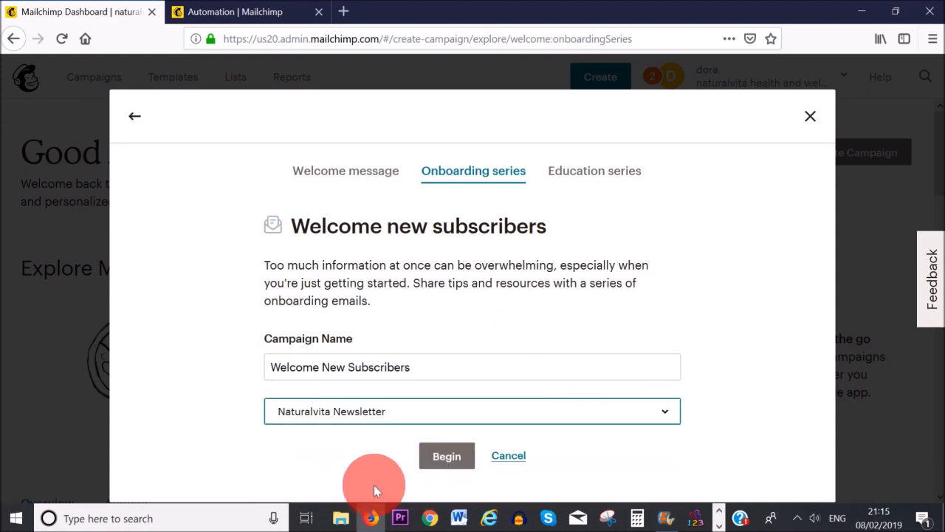
{"action": "left_click", "coordinate": [446, 458]}
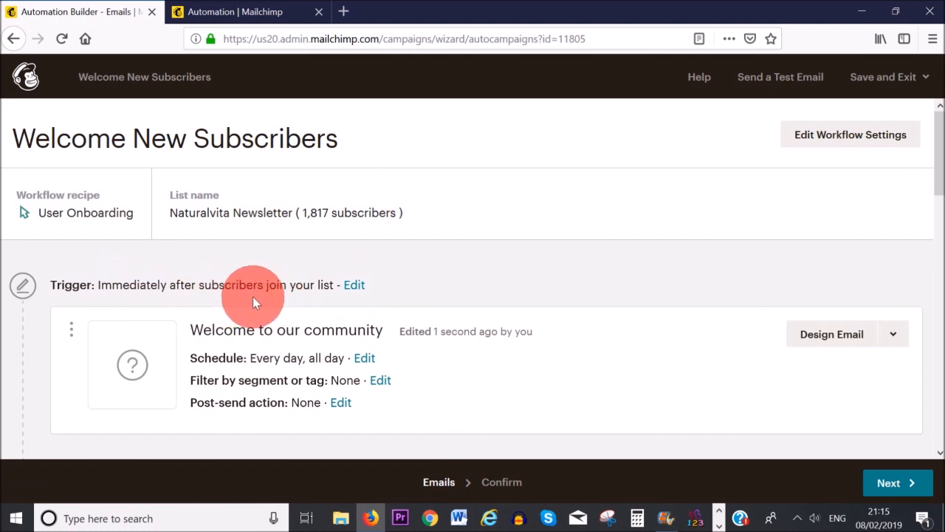
Set the first email's trigger to an immediate delay, enable triggering when subscribers are imported, and update the trigger
{"action": "left_click", "coordinate": [356, 288]}
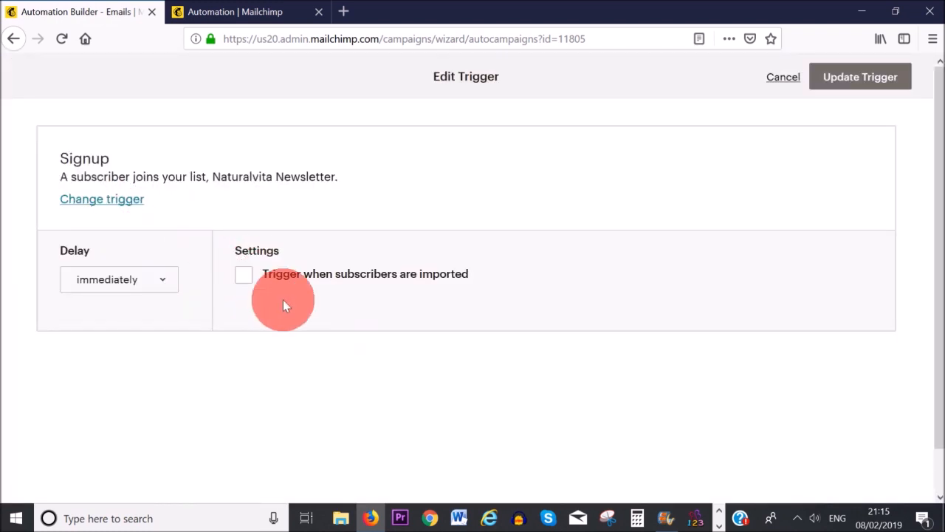
{"action": "left_click", "coordinate": [164, 282]}
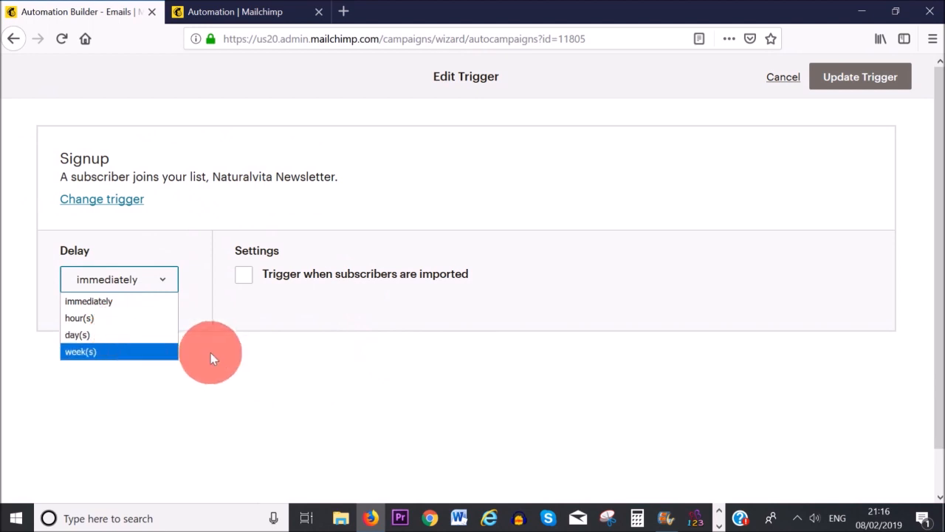
{"action": "left_click", "coordinate": [144, 300]}
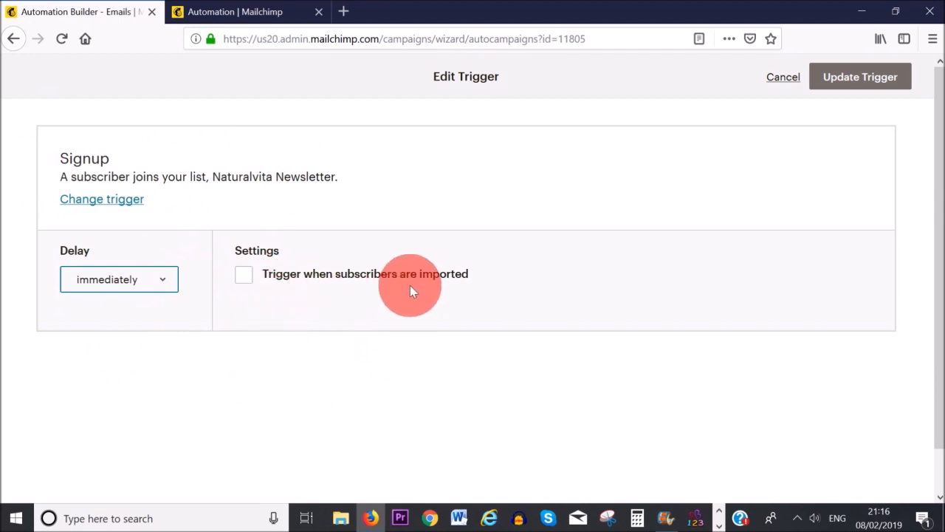
{"action": "left_click", "coordinate": [244, 278]}
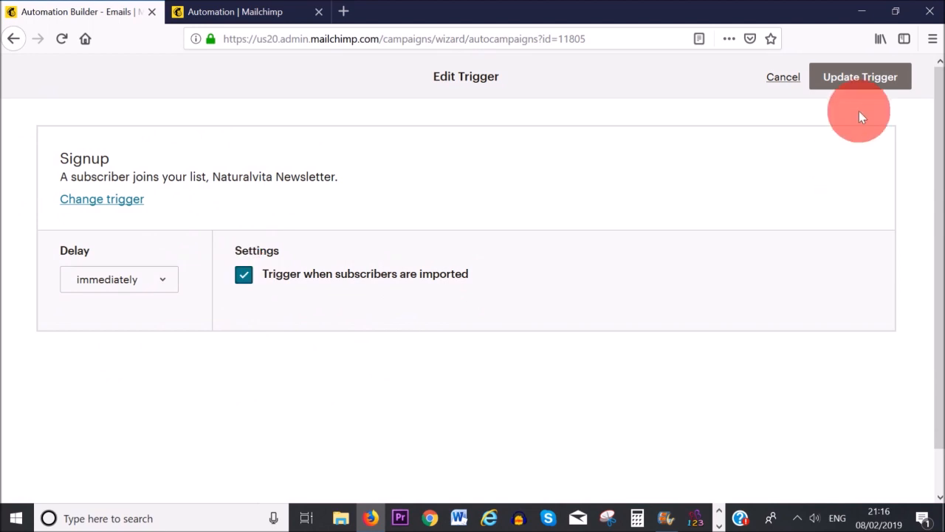
{"action": "left_click", "coordinate": [856, 81]}
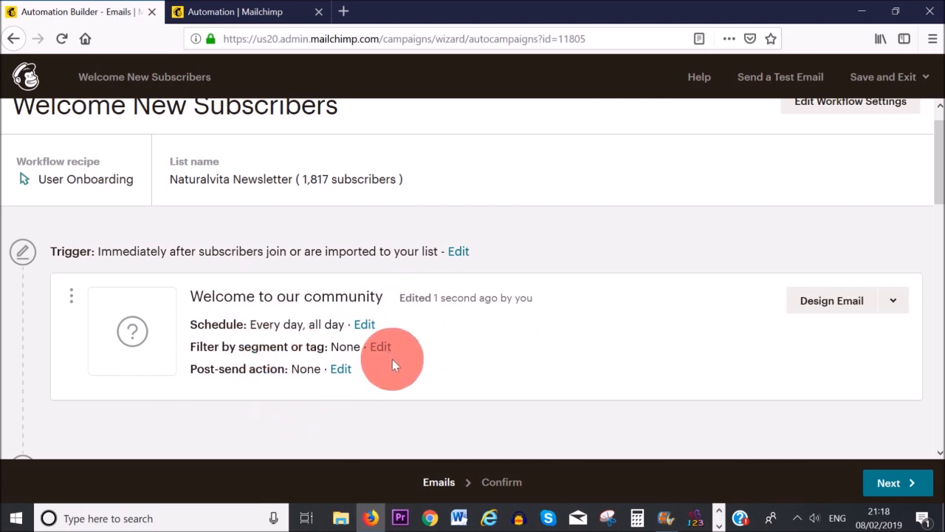
Set up the first email as "Welcome new Subscribers" with subject "Welcome to the TRIBE" and preview text "Your Free recipes will go out shortly"
{"action": "left_click", "coordinate": [843, 308]}
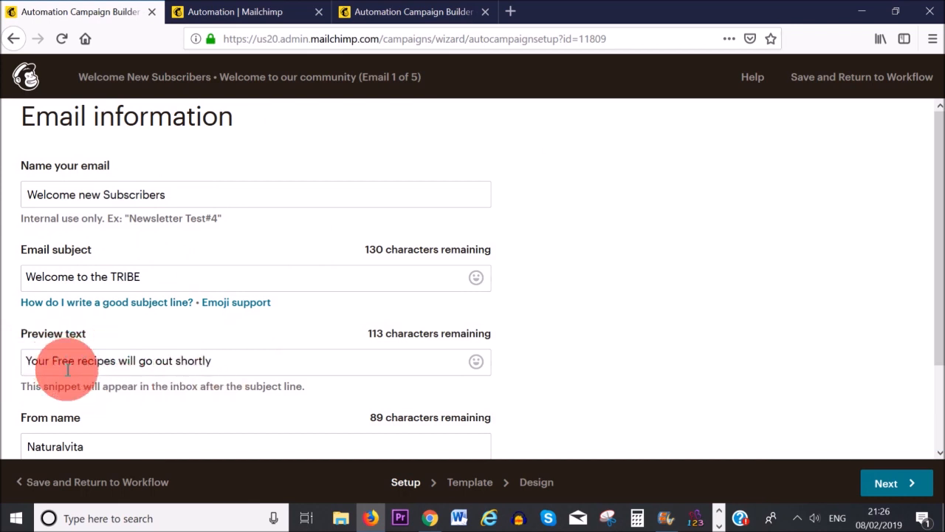
{"action": "scroll", "coordinate": [105, 360], "scroll_direction": "down", "scroll_amount": 1}
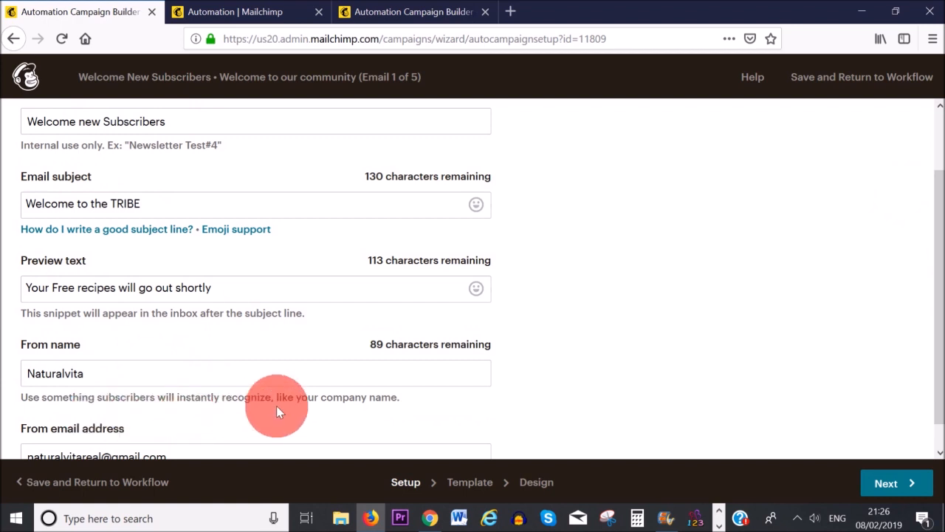
{"action": "scroll", "coordinate": [928, 340], "scroll_direction": "down", "scroll_amount": 1}
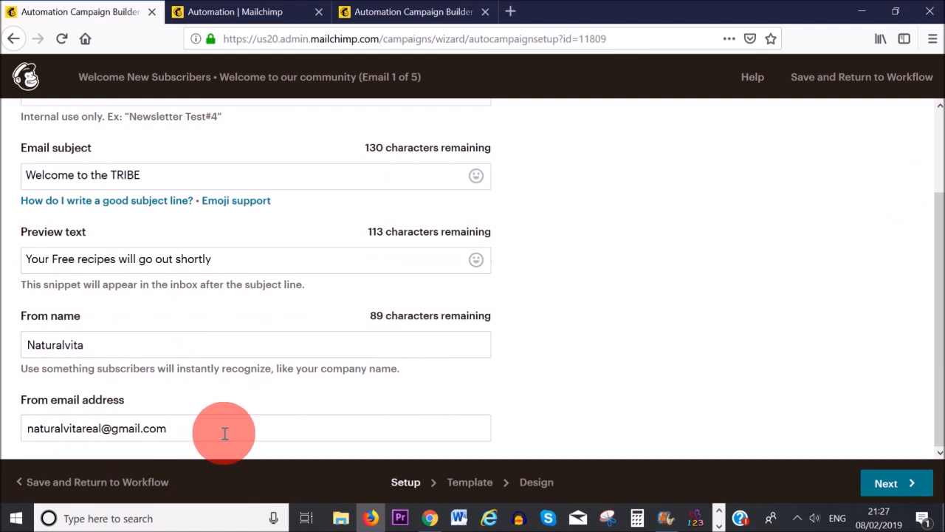
{"action": "left_click", "coordinate": [895, 484]}
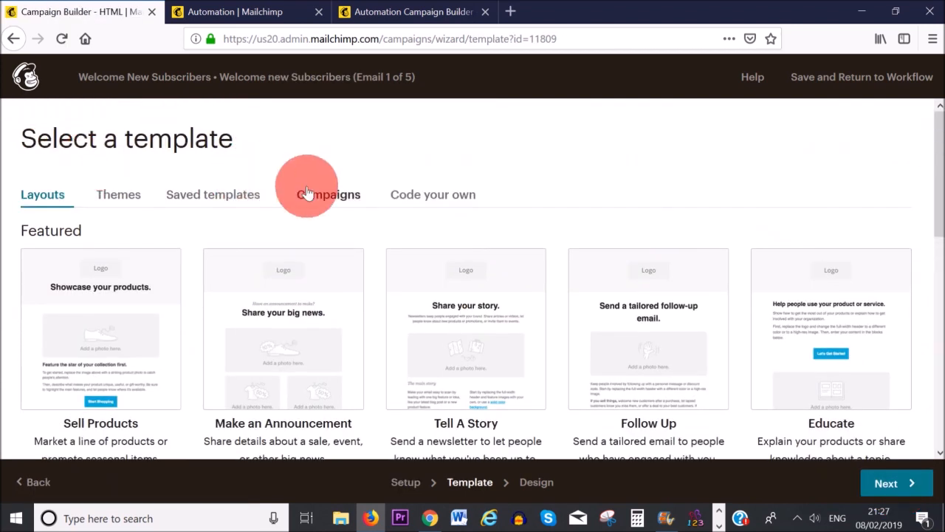
Apply the 1:2 Column - Full Width template and delete the block containing the view-in-browser link
{"action": "left_click_drag", "start_coordinate": [937, 155], "coordinate": [349, 301]}
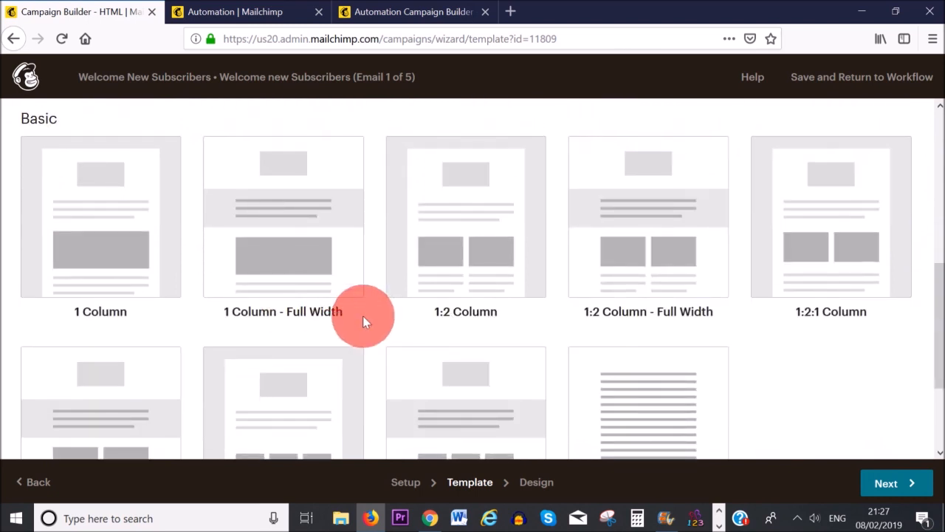
{"action": "left_click", "coordinate": [635, 268]}
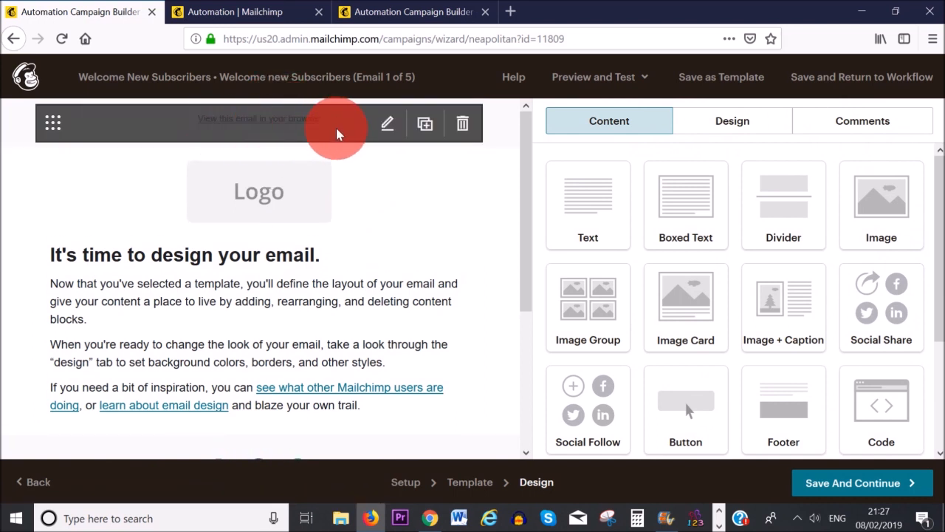
{"action": "left_click", "coordinate": [463, 125]}
{"action": "left_click", "coordinate": [299, 341]}
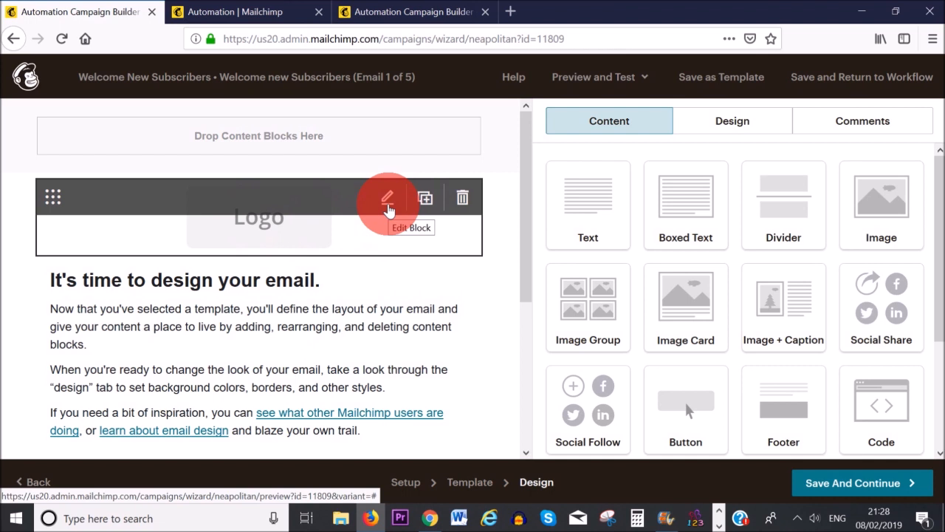
Replace the placeholder logo with "natural vita a purpose driven life 300.png" and resize it to 250 × 60
{"action": "left_click", "coordinate": [388, 206]}
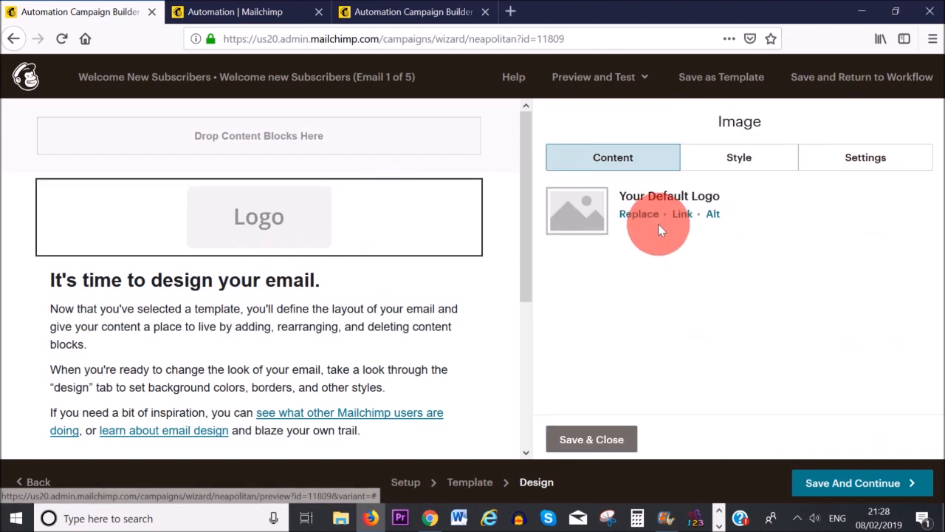
{"action": "left_click", "coordinate": [640, 215]}
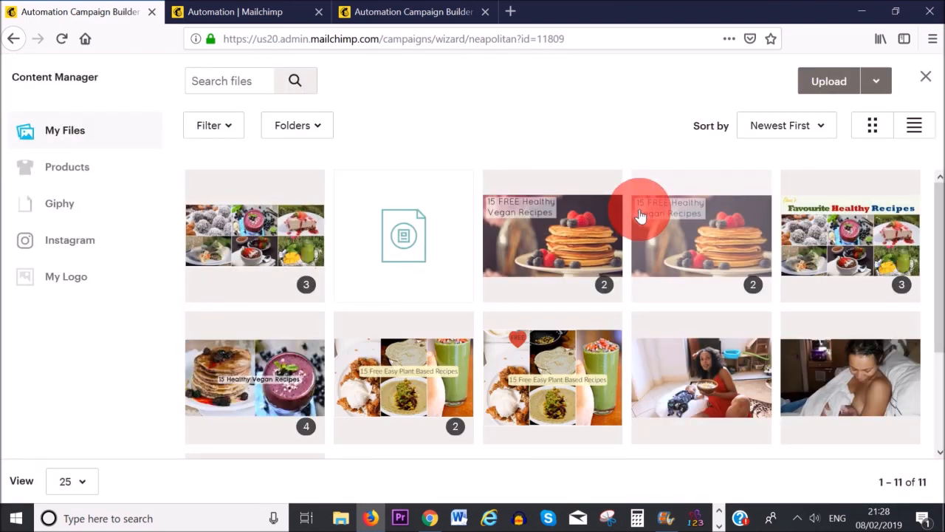
{"action": "left_click_drag", "start_coordinate": [938, 194], "coordinate": [931, 348]}
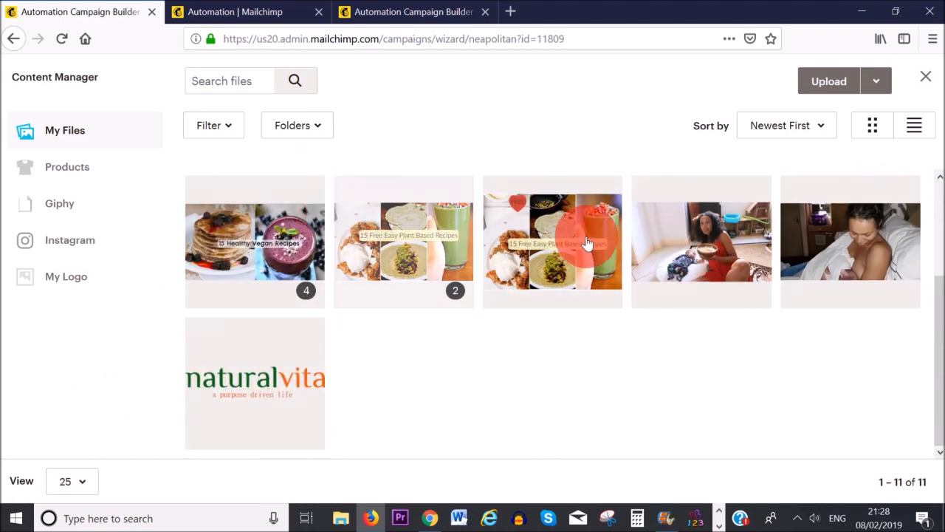
{"action": "left_click", "coordinate": [275, 387]}
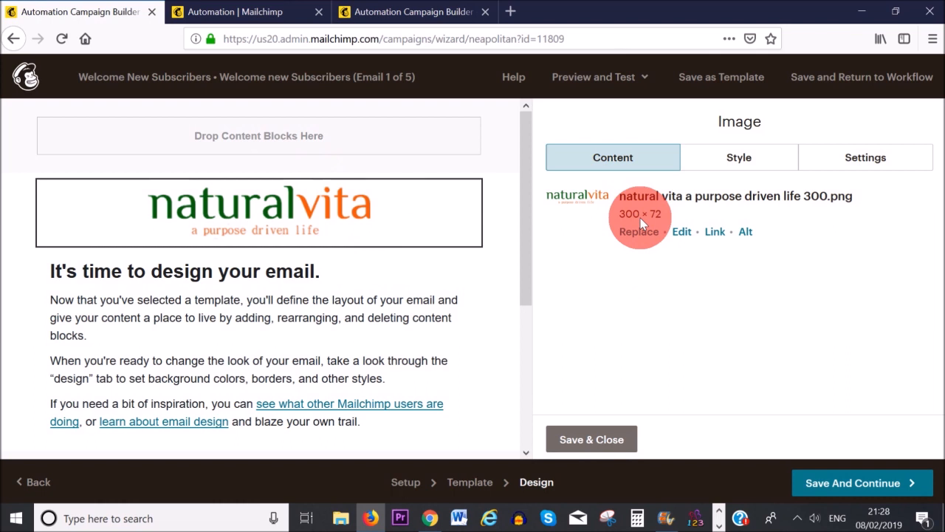
{"action": "left_click", "coordinate": [682, 236]}
Replace the placeholder text with the introduction letter starting "Hi *|FNAME|*", read through it, and save the text block
{"action": "left_click_drag", "start_coordinate": [527, 249], "coordinate": [530, 293]}
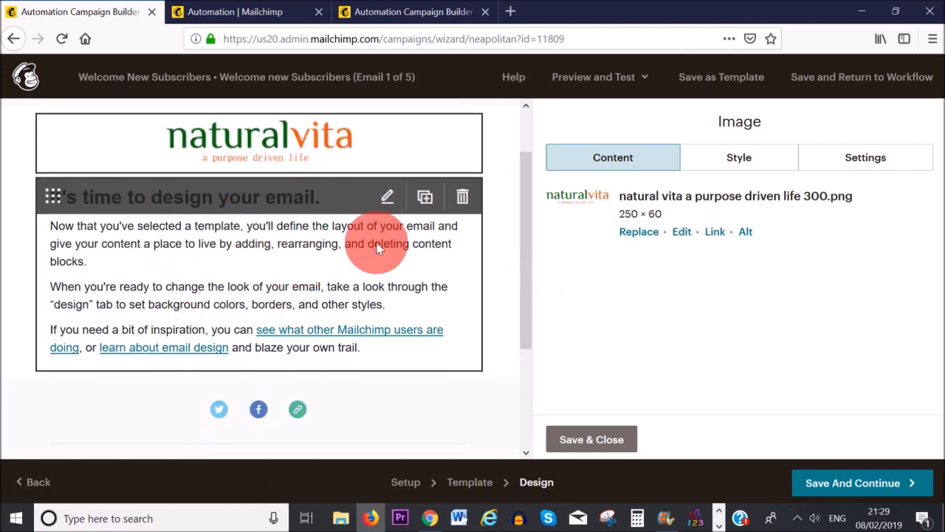
{"action": "left_click", "coordinate": [388, 200]}
{"action": "scroll", "coordinate": [386, 189], "scroll_direction": "down", "scroll_amount": 1}
{"action": "scroll", "coordinate": [443, 280], "scroll_direction": "up", "scroll_amount": 1}
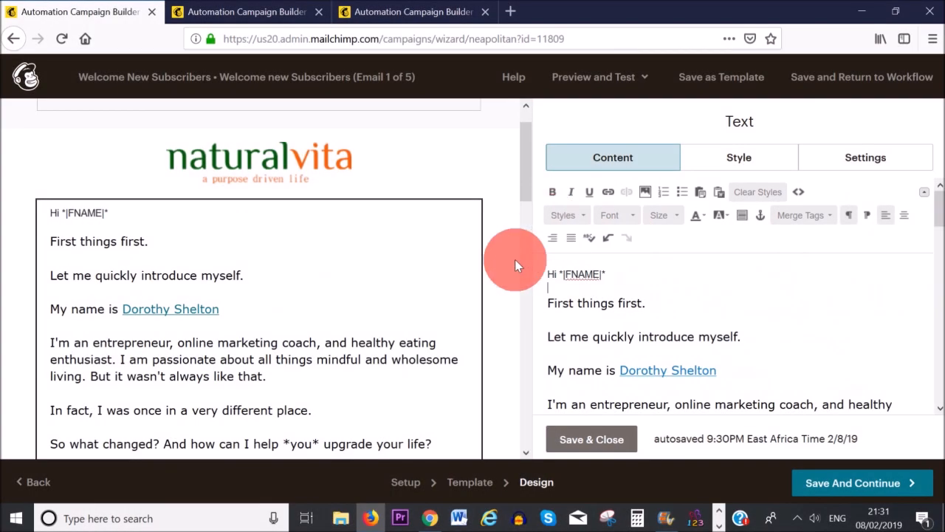
{"action": "left_click", "coordinate": [599, 290]}
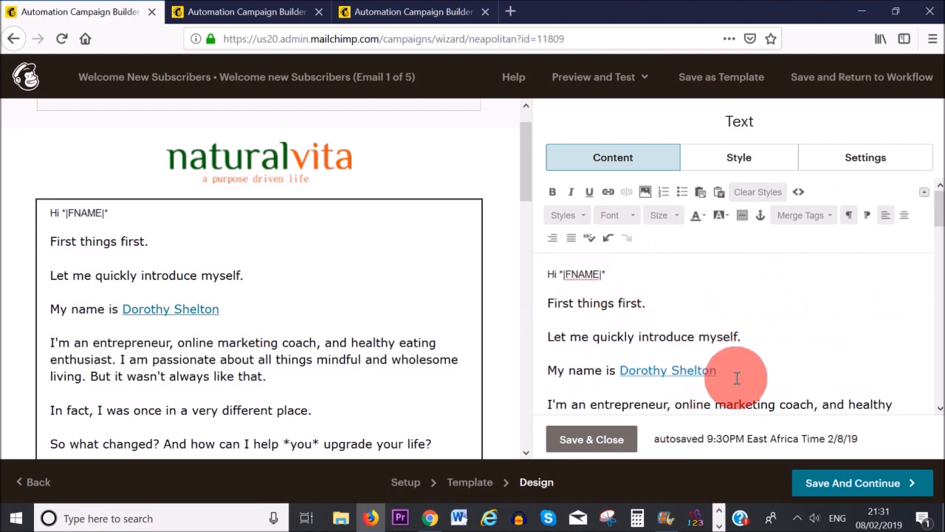
{"action": "left_click_drag", "start_coordinate": [939, 214], "coordinate": [938, 264]}
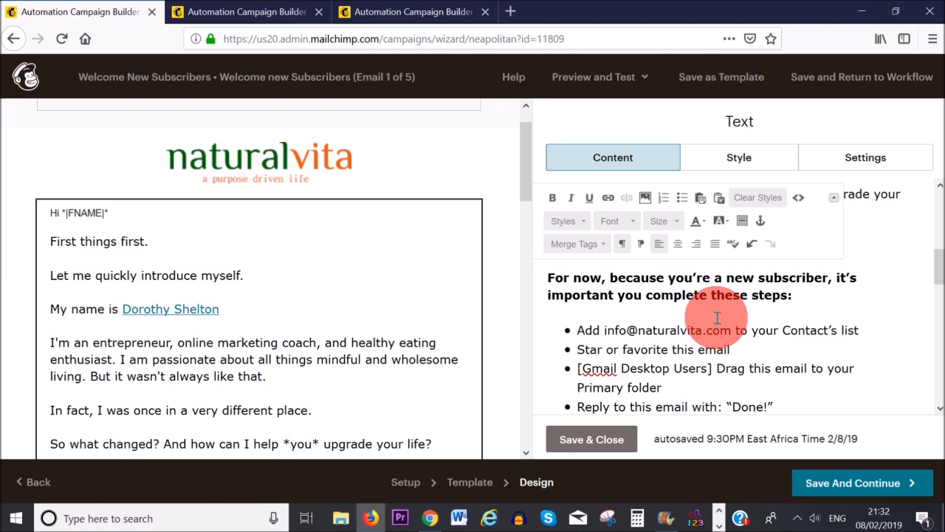
{"action": "scroll", "coordinate": [717, 318], "scroll_direction": "down", "scroll_amount": 5}
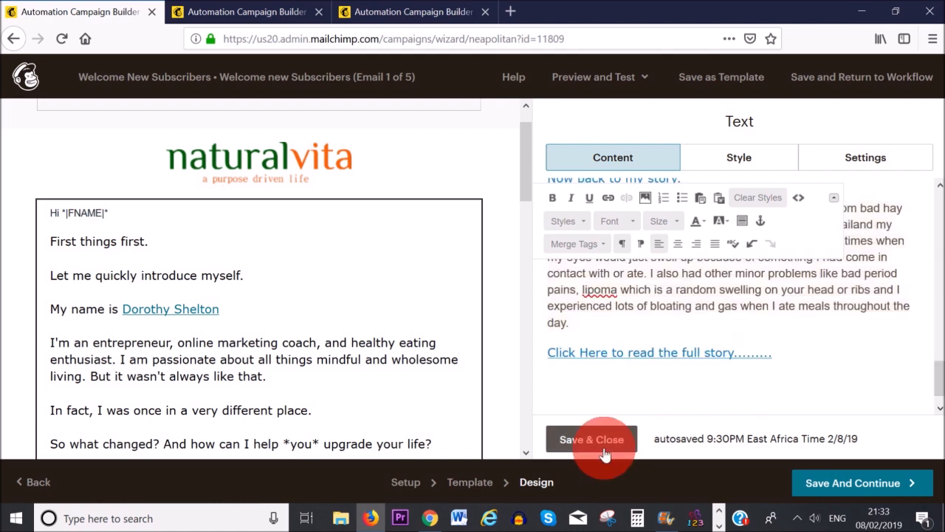
{"action": "left_click", "coordinate": [604, 452]}
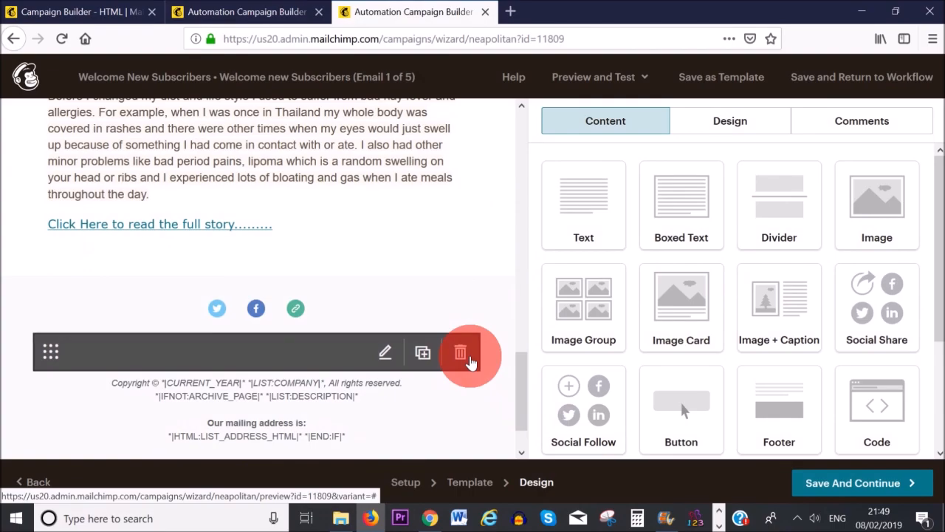
Examine the social follow block's Twitter and Facebook link settings below the letter and close the block
{"action": "left_click", "coordinate": [463, 354]}
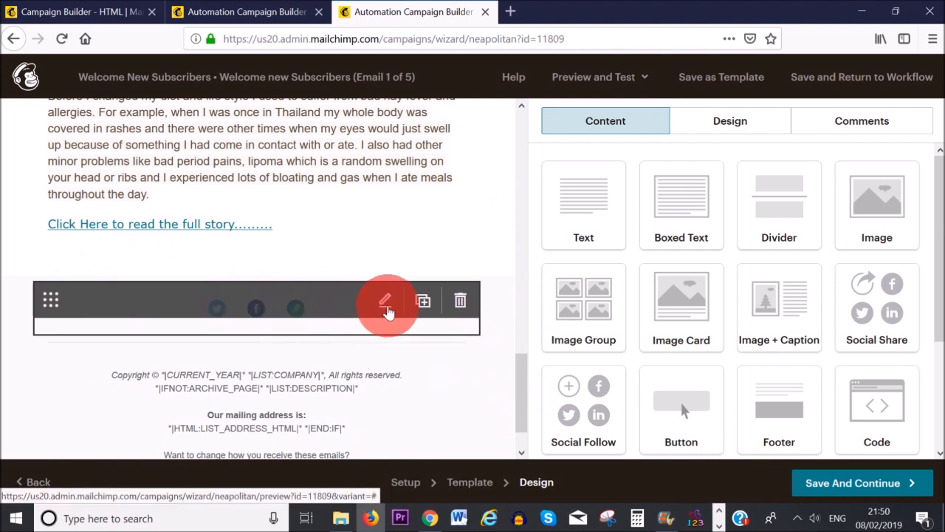
{"action": "left_click", "coordinate": [385, 303]}
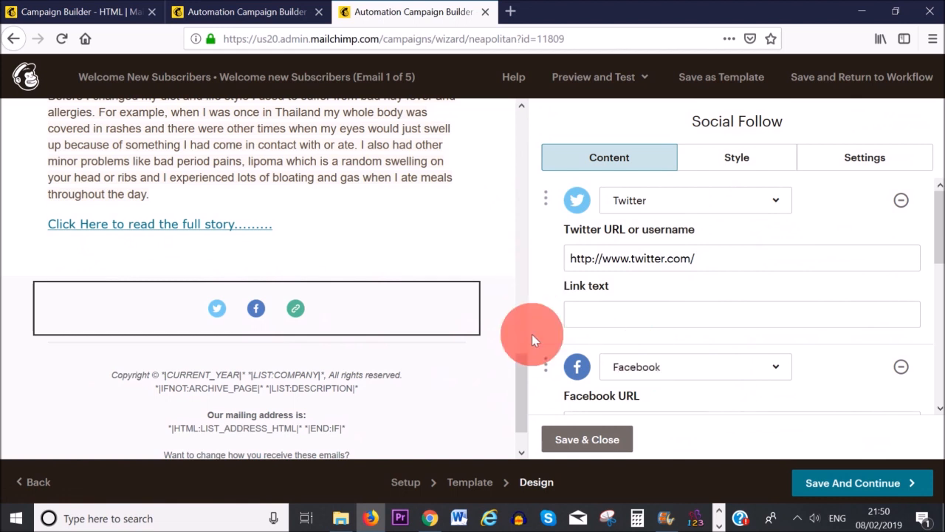
{"action": "left_click", "coordinate": [585, 440]}
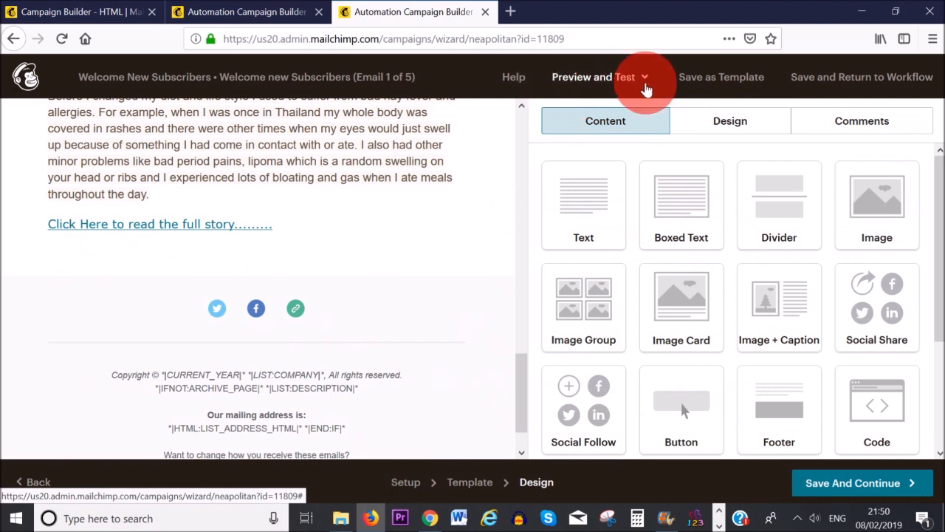
Check the preview and test options, and save the email design to return to the automation workflow
{"action": "left_click", "coordinate": [645, 86]}
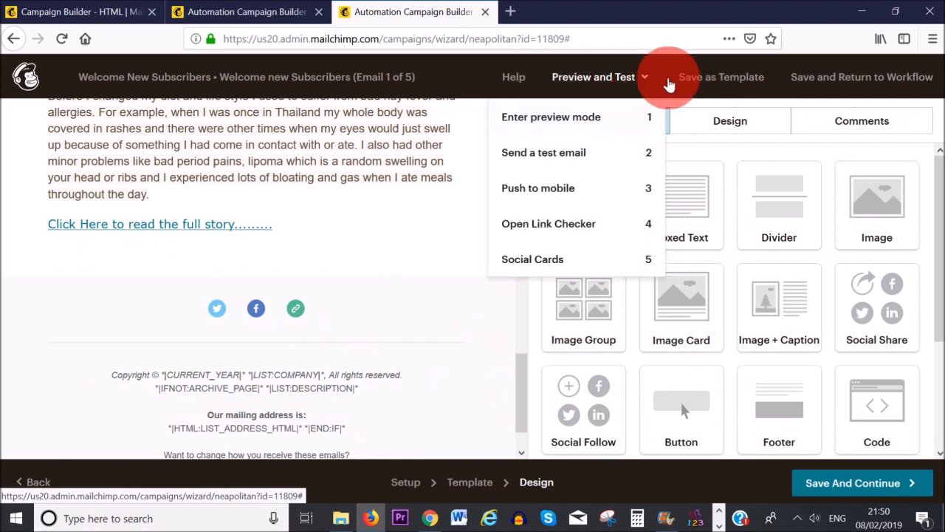
{"action": "left_click", "coordinate": [670, 80]}
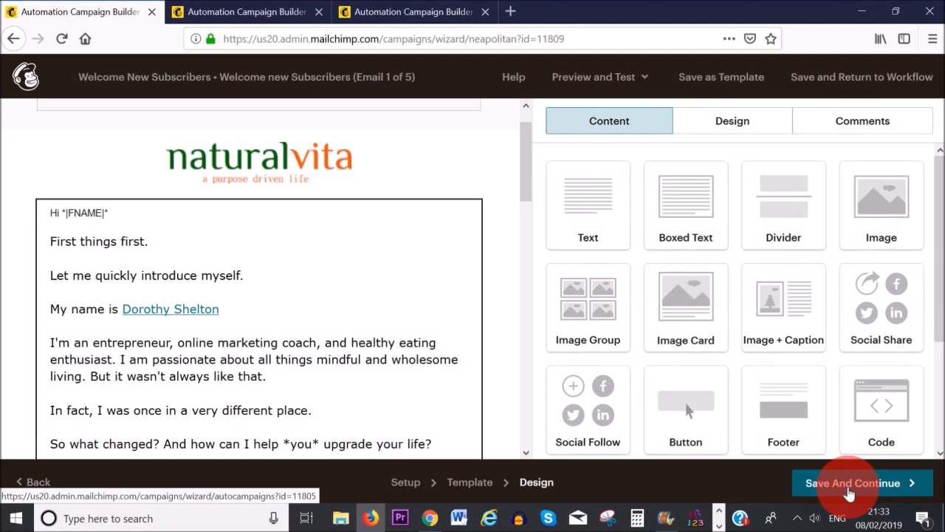
{"action": "left_click", "coordinate": [849, 487]}
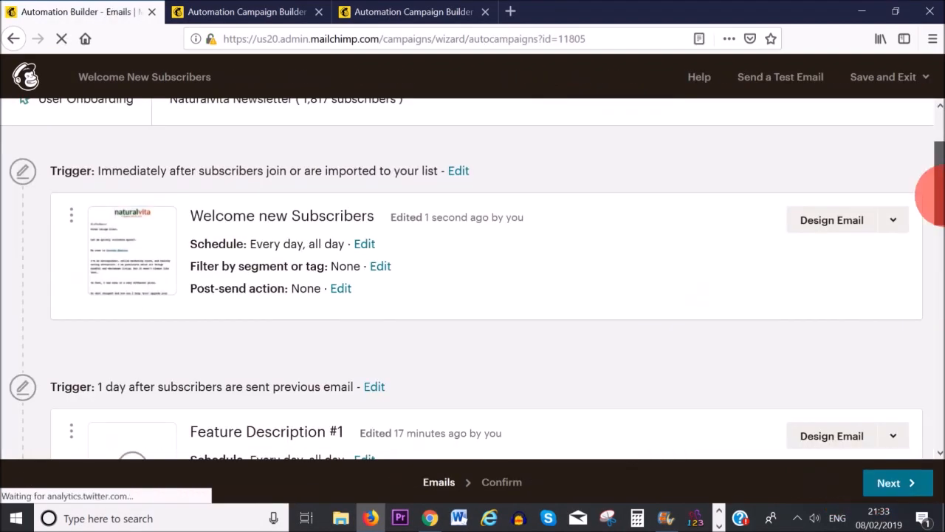
Change the second email's trigger delay to 1 hour after the previous email is sent and update the trigger
{"action": "left_click_drag", "start_coordinate": [942, 196], "coordinate": [942, 439]}
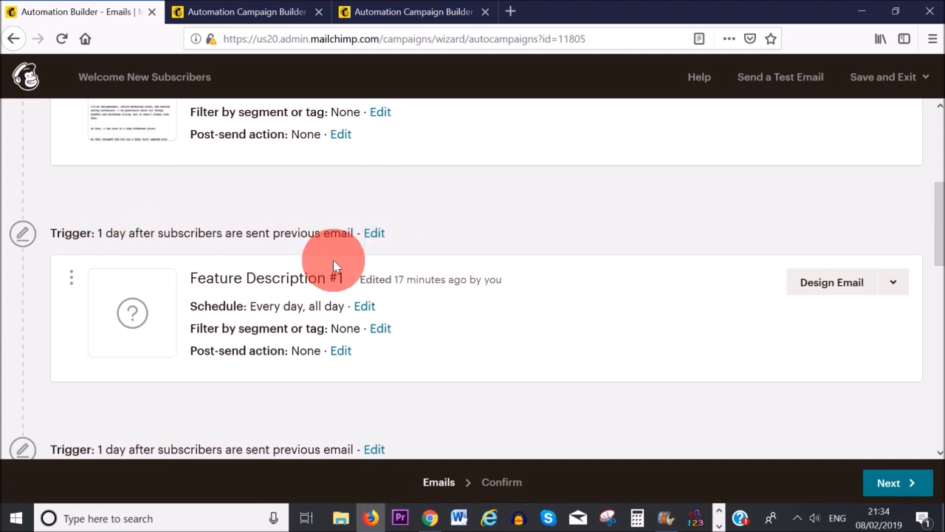
{"action": "left_click", "coordinate": [376, 235]}
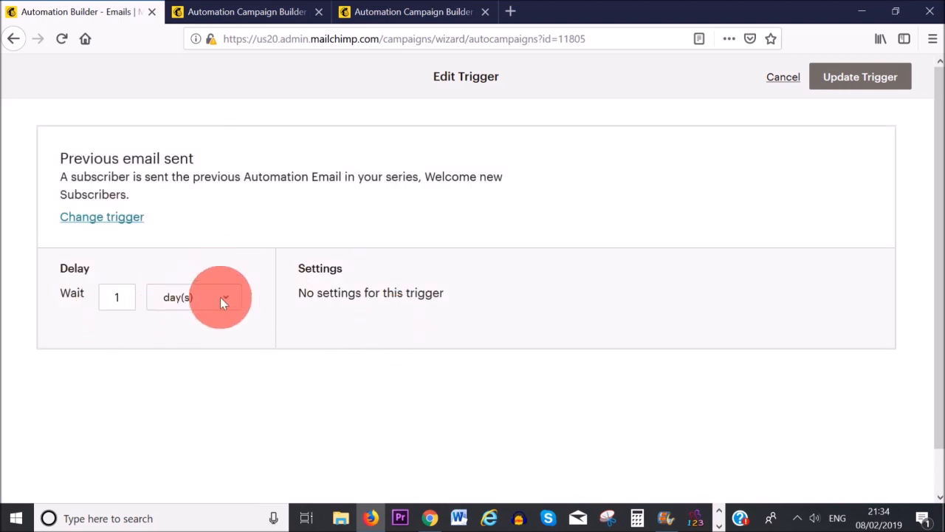
{"action": "left_click", "coordinate": [222, 295]}
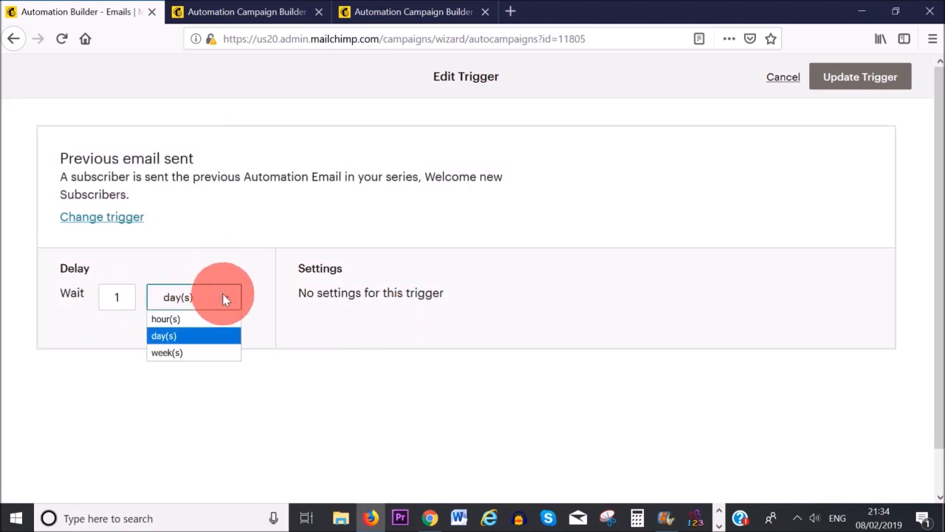
{"action": "left_click", "coordinate": [209, 330]}
{"action": "key", "text": "Up"}
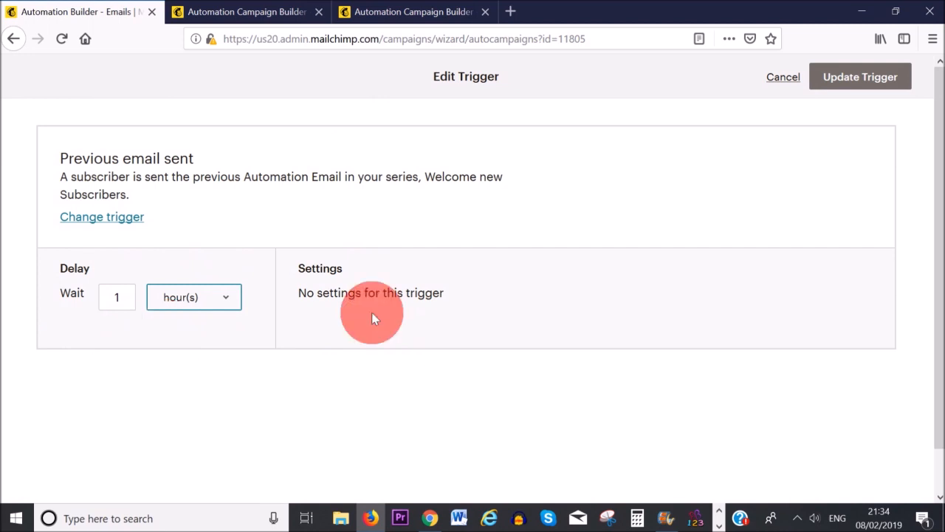
{"action": "left_click", "coordinate": [857, 81]}
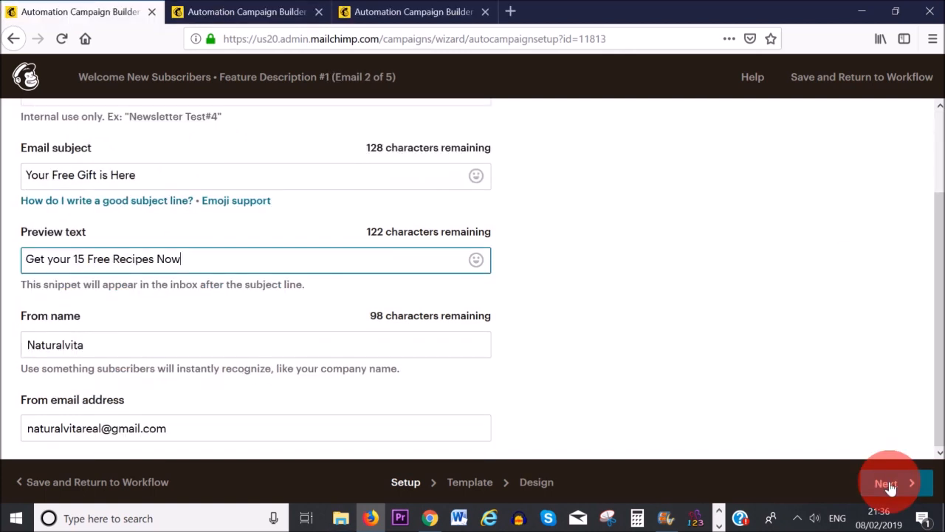
Accept the second email's setup details and switch its template to the saved "Welcome Email for Automation"
{"action": "left_click", "coordinate": [888, 484]}
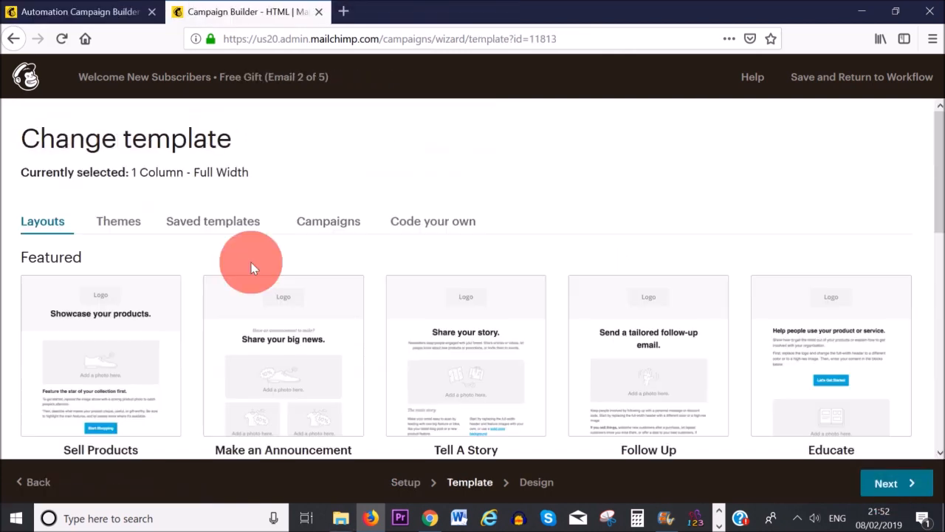
{"action": "left_click", "coordinate": [211, 226]}
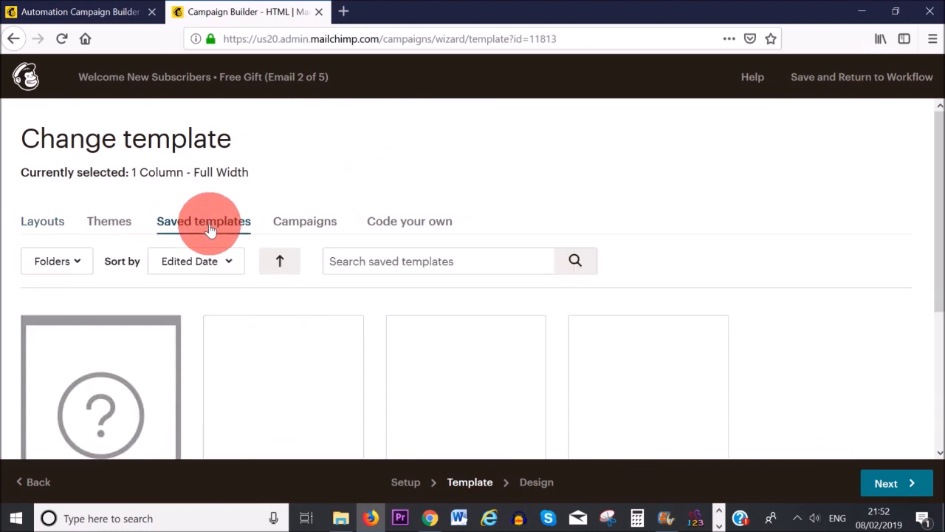
{"action": "scroll", "coordinate": [768, 340], "scroll_direction": "down", "scroll_amount": 2}
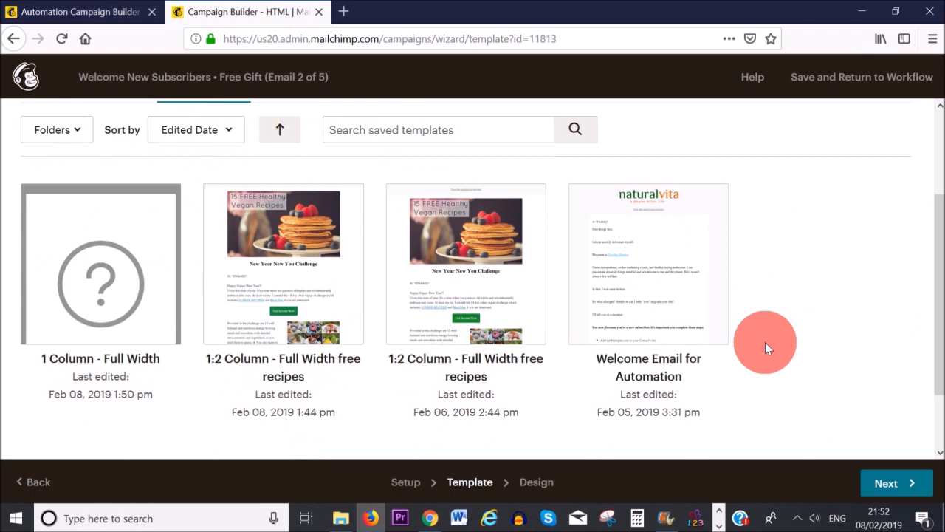
{"action": "left_click", "coordinate": [714, 320]}
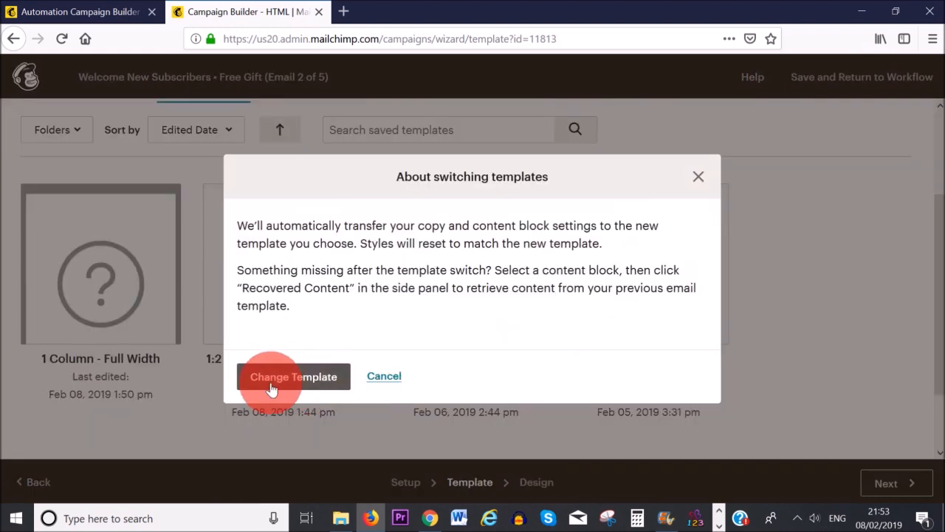
{"action": "left_click", "coordinate": [310, 387]}
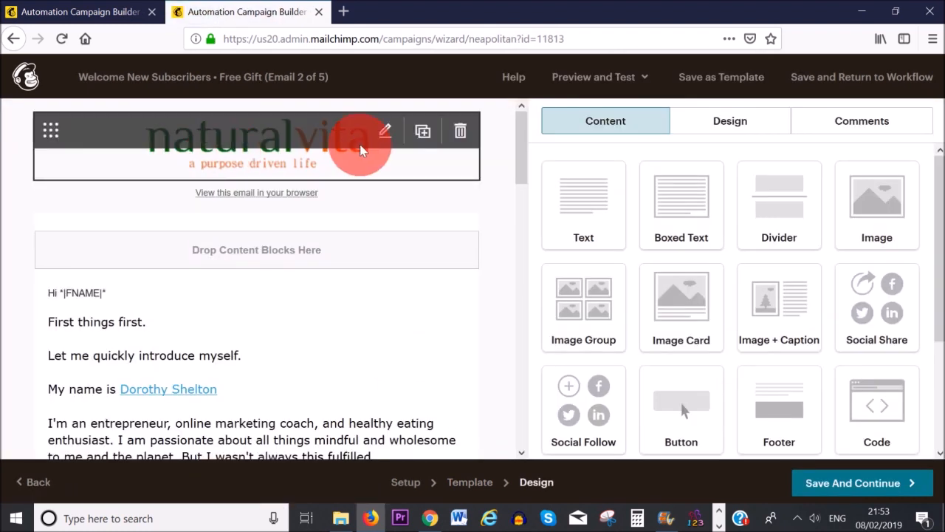
Replace the introduction letter in the text block with the free ebook and meal plan message starting "I'm thrilled that you've decided to join the family"
{"action": "scroll", "coordinate": [523, 184], "scroll_direction": "down", "scroll_amount": 3}
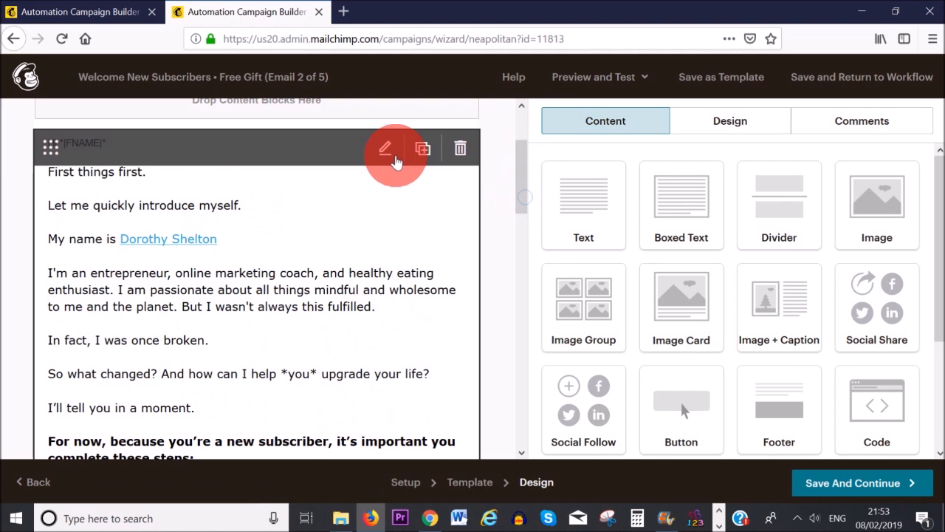
{"action": "left_click", "coordinate": [385, 151]}
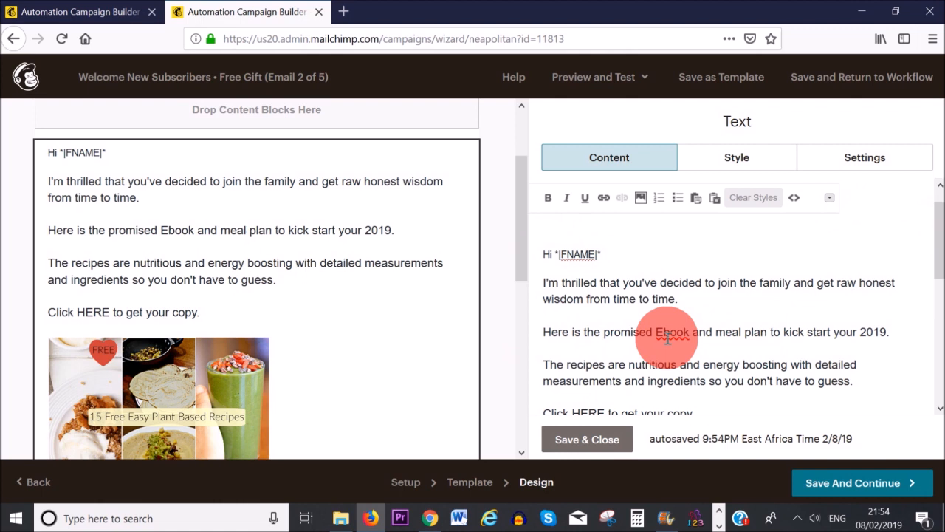
{"action": "left_click_drag", "start_coordinate": [935, 244], "coordinate": [935, 332]}
Add a link to the "15 Free Easy Plant Based Recipes" image, then save the text block and the email design
{"action": "left_click", "coordinate": [647, 331]}
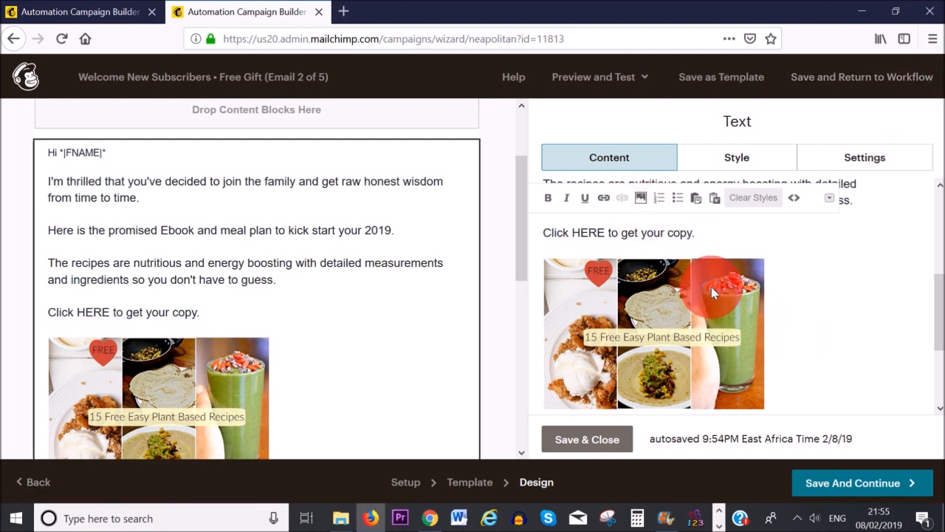
{"action": "left_click", "coordinate": [602, 198]}
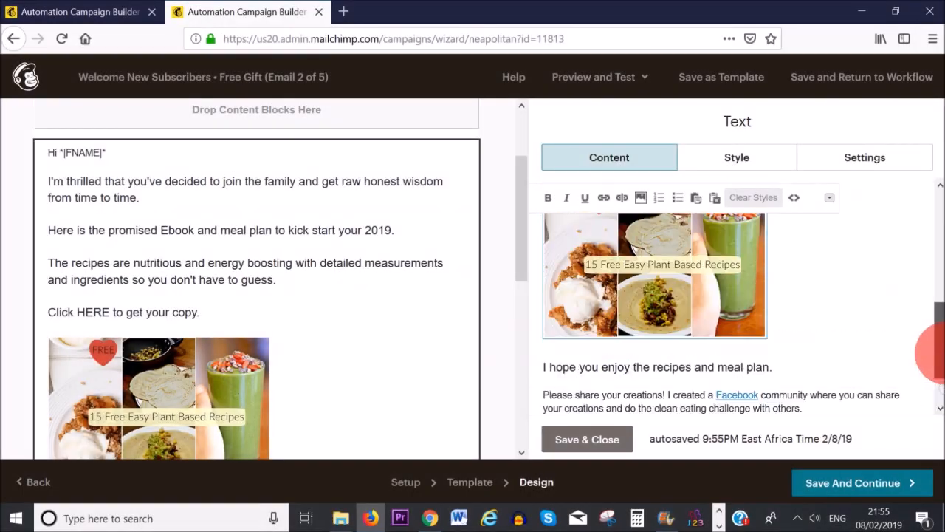
{"action": "left_click_drag", "start_coordinate": [935, 347], "coordinate": [944, 235]}
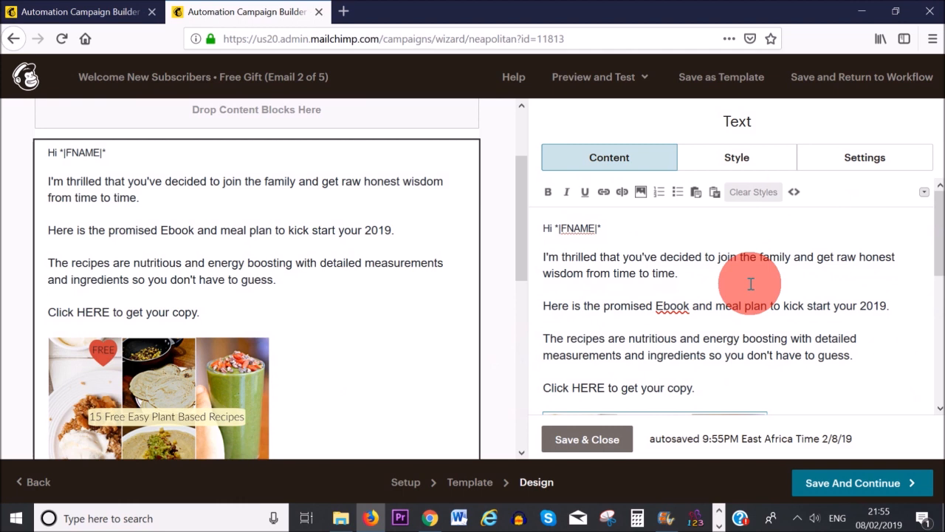
{"action": "left_click", "coordinate": [589, 439]}
{"action": "left_click", "coordinate": [848, 485]}
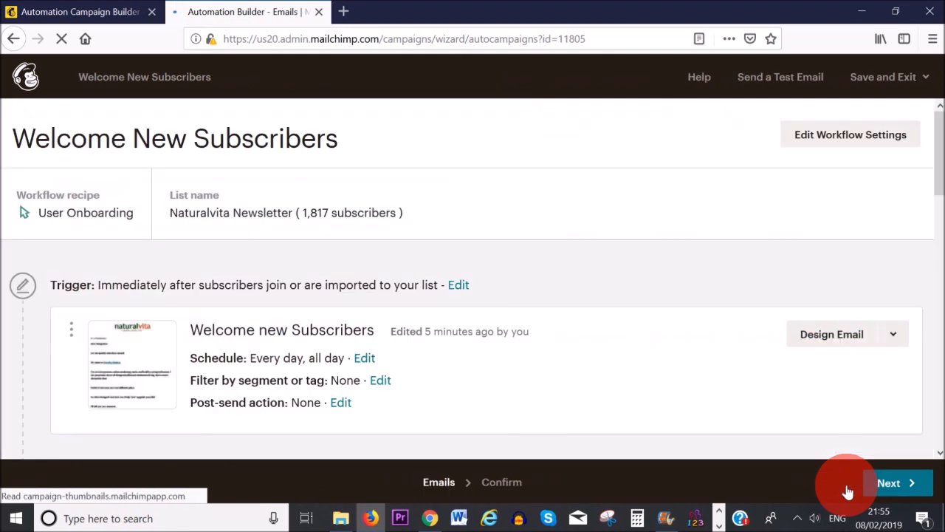
Delete the undesigned duplicate Free Gift email and the Feature Description email after it from the workflow, confirming each with DELETE
{"action": "left_click_drag", "start_coordinate": [937, 127], "coordinate": [937, 386]}
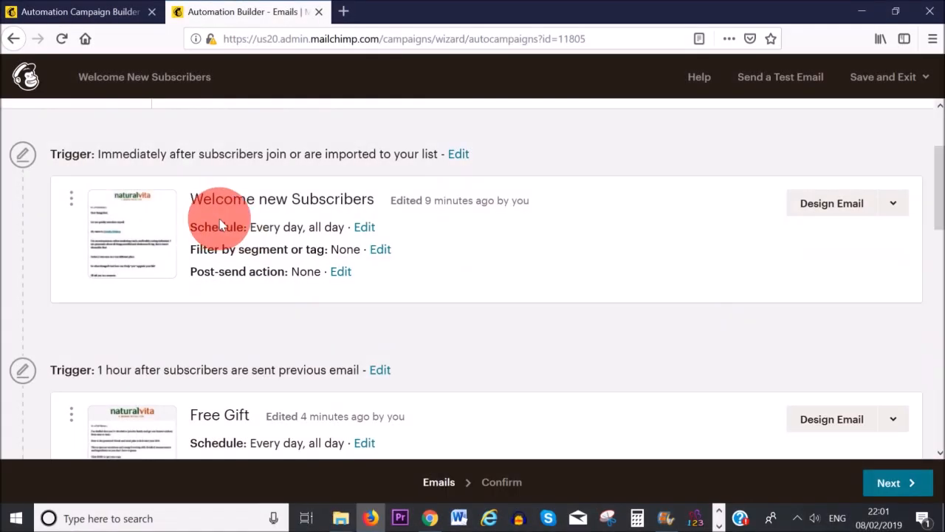
{"action": "left_click_drag", "start_coordinate": [937, 221], "coordinate": [936, 251]}
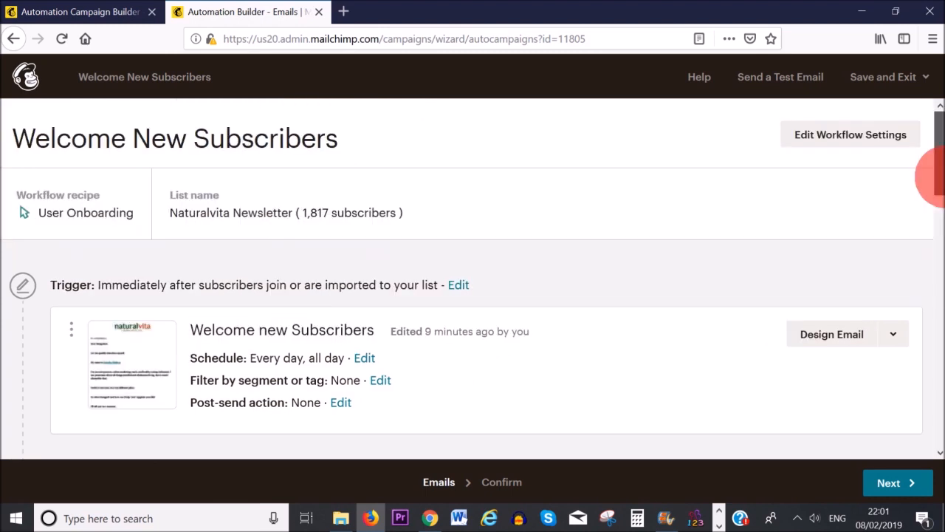
{"action": "left_click_drag", "start_coordinate": [940, 176], "coordinate": [938, 299]}
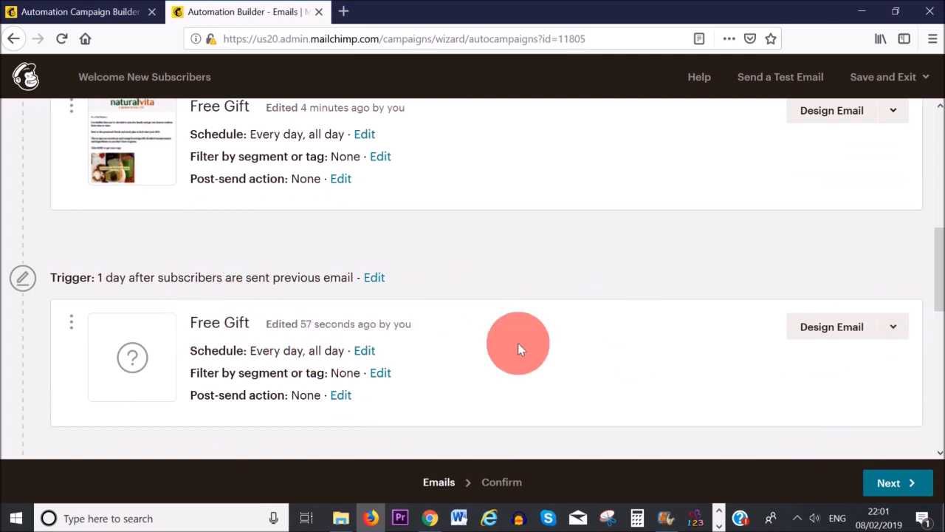
{"action": "left_click", "coordinate": [900, 318]}
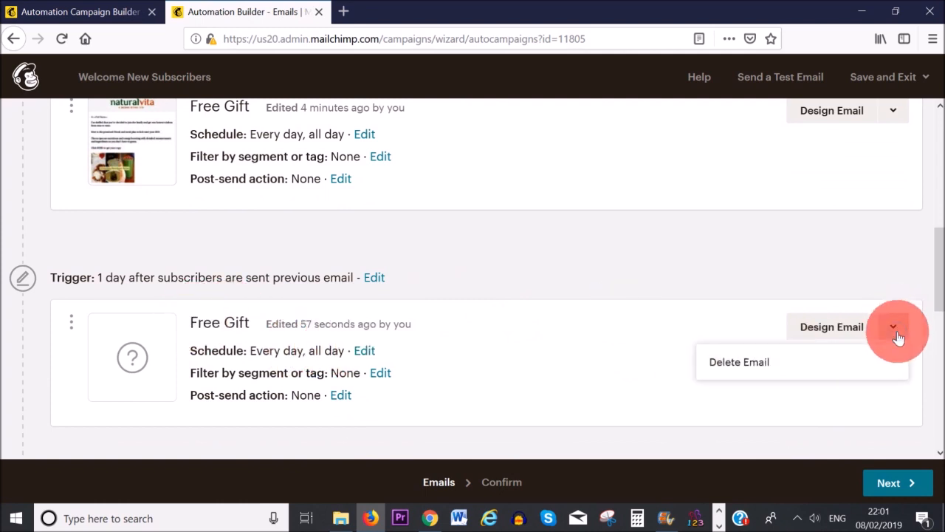
{"action": "left_click", "coordinate": [763, 373]}
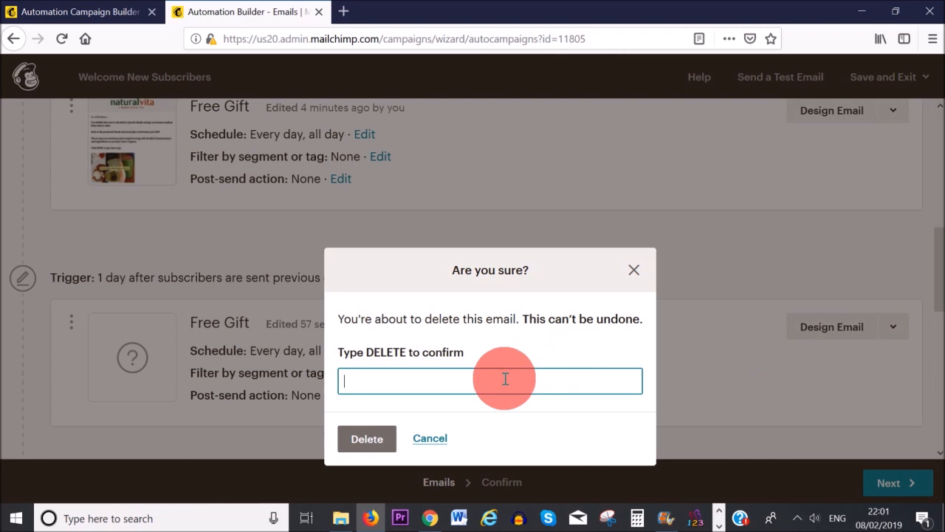
{"action": "type", "text": "d"}
{"action": "left_click", "coordinate": [506, 400]}
{"action": "left_click", "coordinate": [367, 439]}
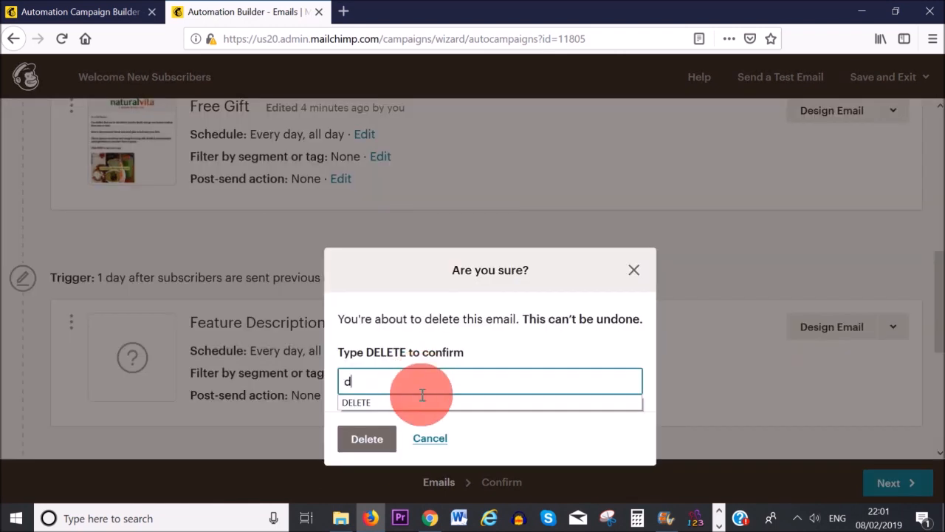
{"action": "left_click", "coordinate": [422, 398]}
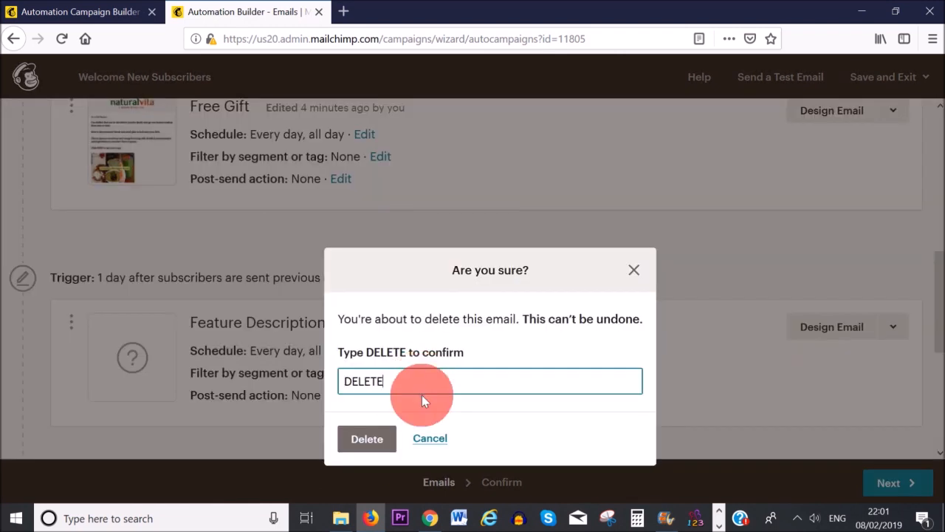
{"action": "left_click", "coordinate": [367, 443]}
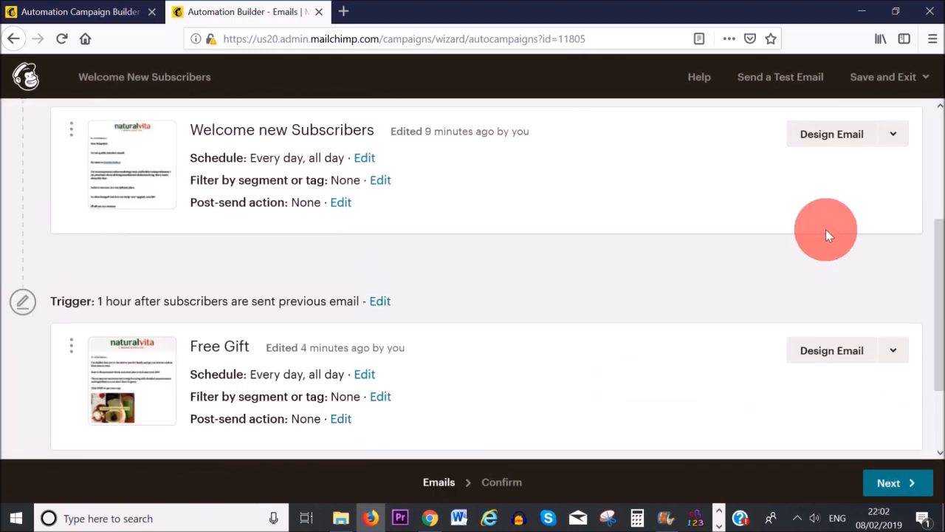
Review the workflow's confirmation page and start sending the two-email automation to the Naturalvita Newsletter list
{"action": "mouse_move", "coordinate": [935, 285]}
{"action": "left_mouse_down"}
{"action": "mouse_move", "coordinate": [933, 190]}
{"action": "mouse_move", "coordinate": [935, 275]}
{"action": "left_mouse_up"}
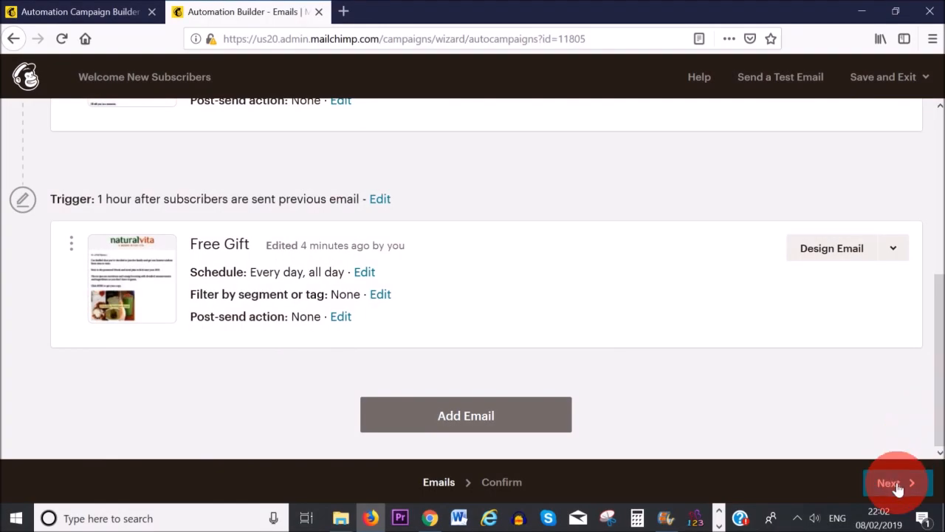
{"action": "left_click", "coordinate": [897, 485]}
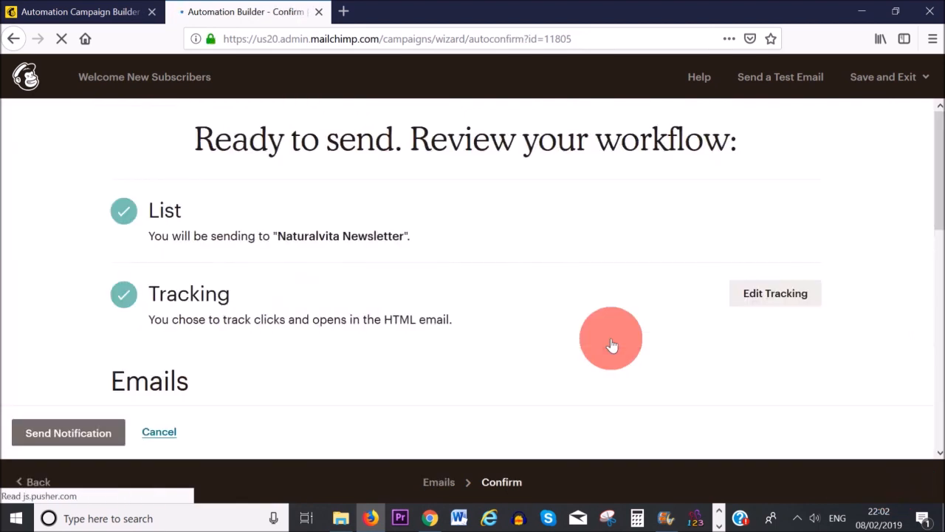
{"action": "mouse_move", "coordinate": [934, 169]}
{"action": "left_mouse_down"}
{"action": "mouse_move", "coordinate": [931, 363]}
{"action": "mouse_move", "coordinate": [932, 152]}
{"action": "left_mouse_up"}
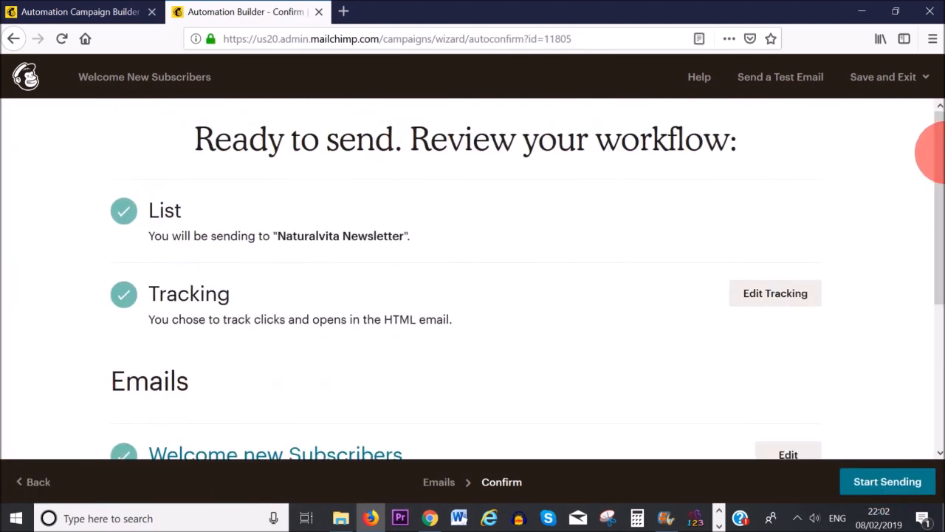
{"action": "left_click", "coordinate": [896, 485]}
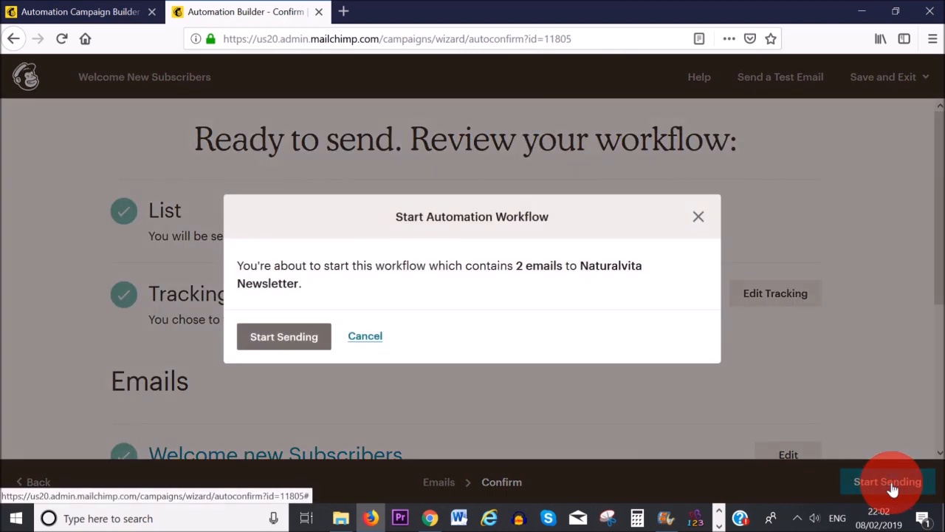
{"action": "left_click", "coordinate": [285, 340]}
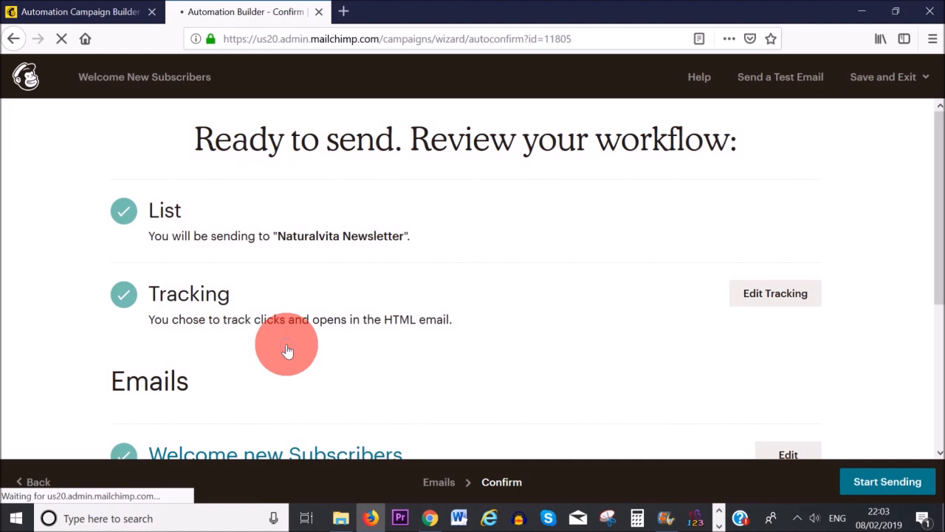